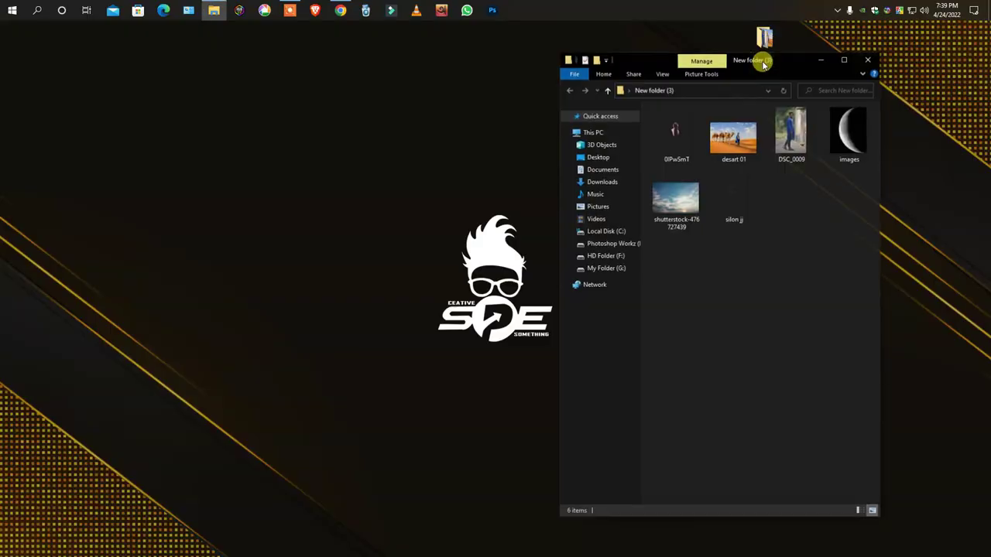
Open DSC_0009.JPG from File Explorer in Adobe Photoshop using Open with
{"action": "left_click", "coordinate": [791, 133]}
{"action": "right_click", "coordinate": [794, 133]}
{"action": "left_click", "coordinate": [724, 297]}
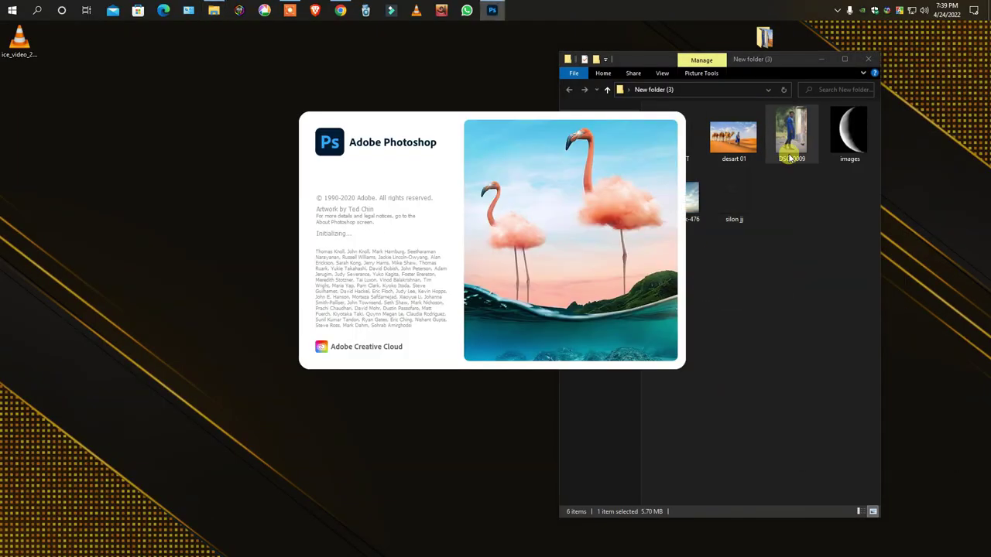
{"action": "left_click", "coordinate": [821, 59]}
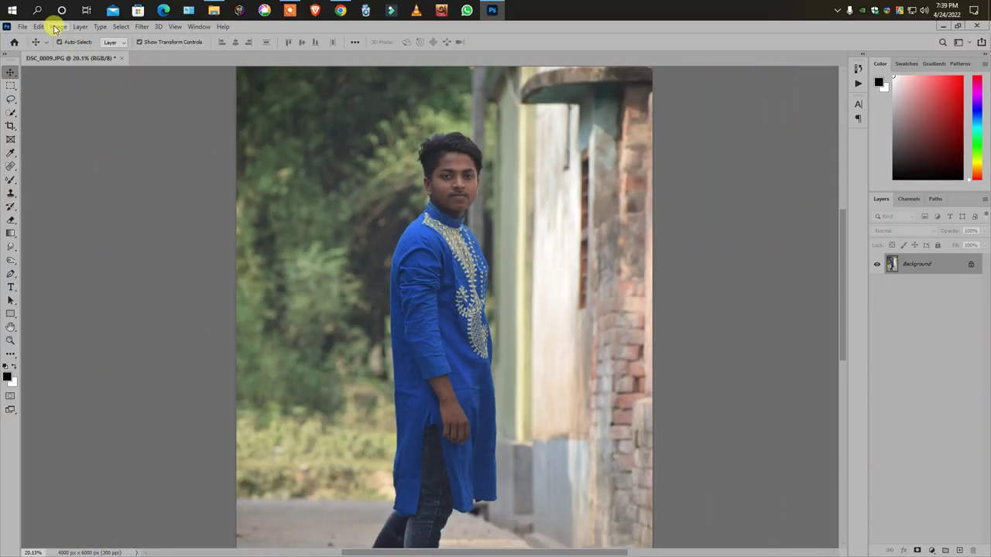
Apply Auto Contrast to the photo and bring it into the Camera Raw filter
{"action": "left_click", "coordinate": [58, 26]}
{"action": "left_click", "coordinate": [80, 78]}
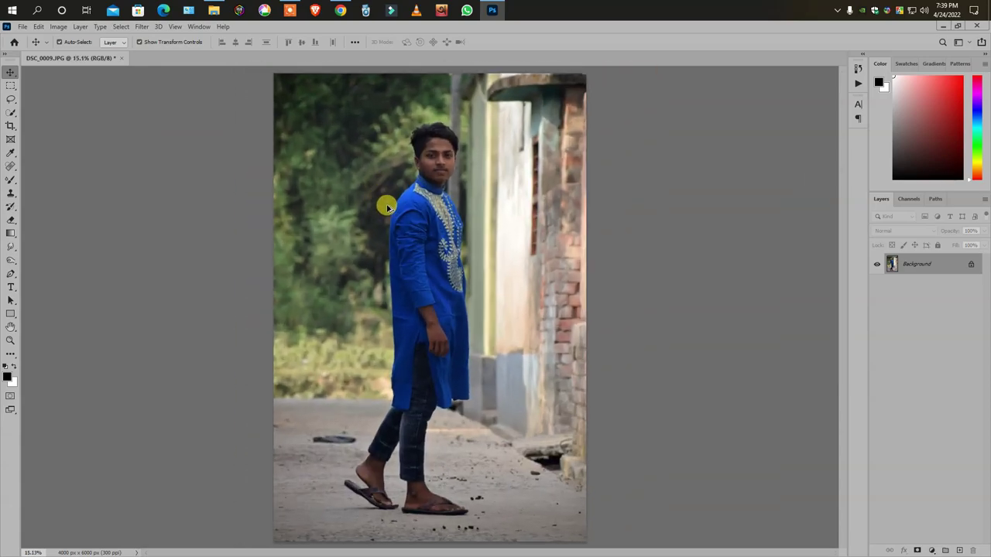
{"action": "left_click", "coordinate": [141, 26]}
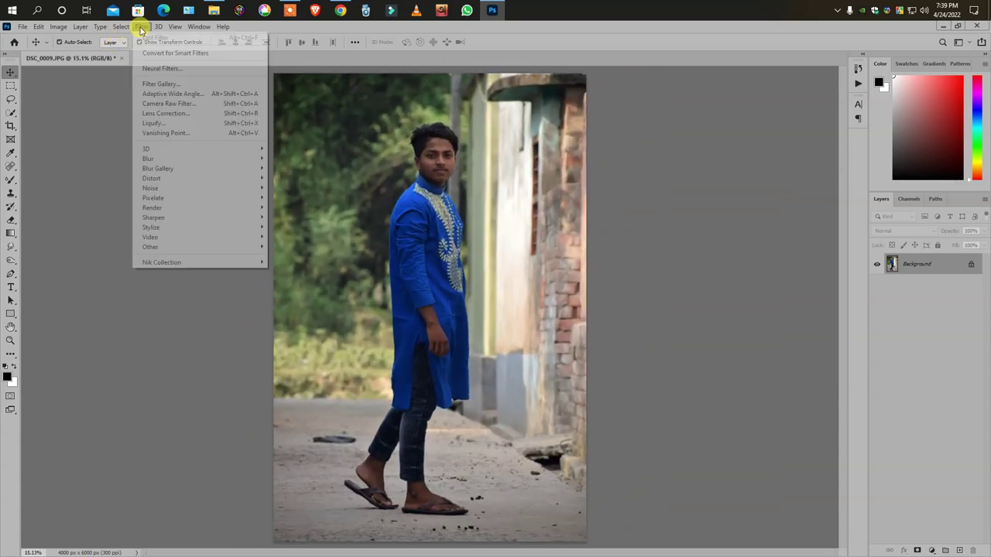
{"action": "left_click", "coordinate": [184, 94]}
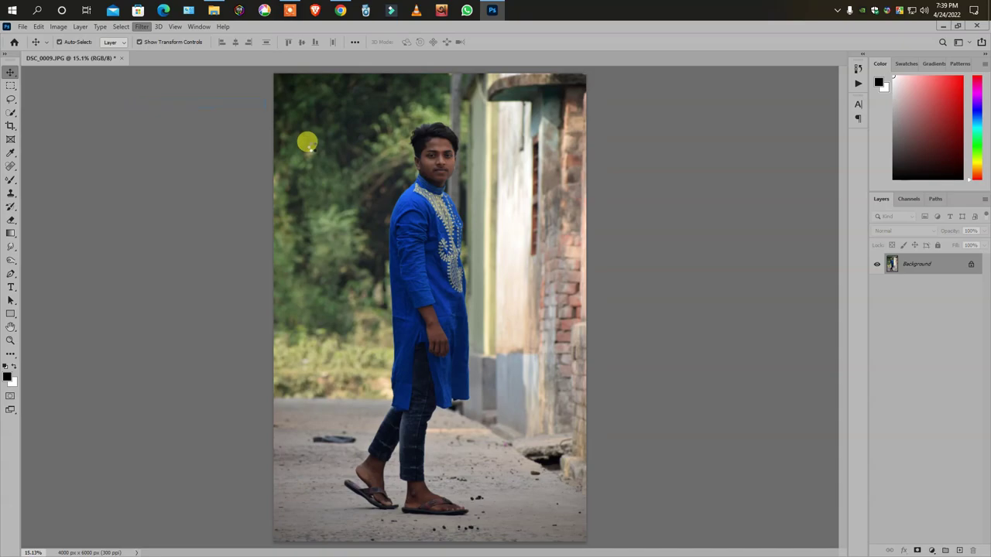
{"action": "scroll", "coordinate": [409, 206], "scroll_direction": "up", "scroll_amount": 2}
{"action": "scroll", "coordinate": [504, 394], "scroll_direction": "up", "scroll_amount": 2}
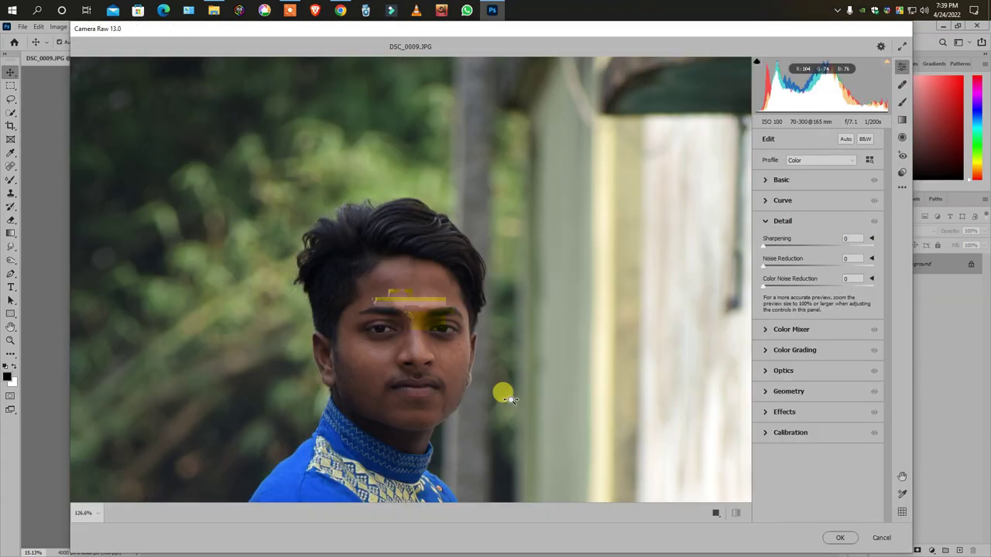
{"action": "scroll", "coordinate": [520, 419], "scroll_direction": "up", "scroll_amount": 2}
{"action": "left_click_drag", "start_coordinate": [520, 419], "coordinate": [520, 235]}
In Camera Raw, set Exposure to +0.45, lift the Shadows, and apply
{"action": "left_click", "coordinate": [902, 46]}
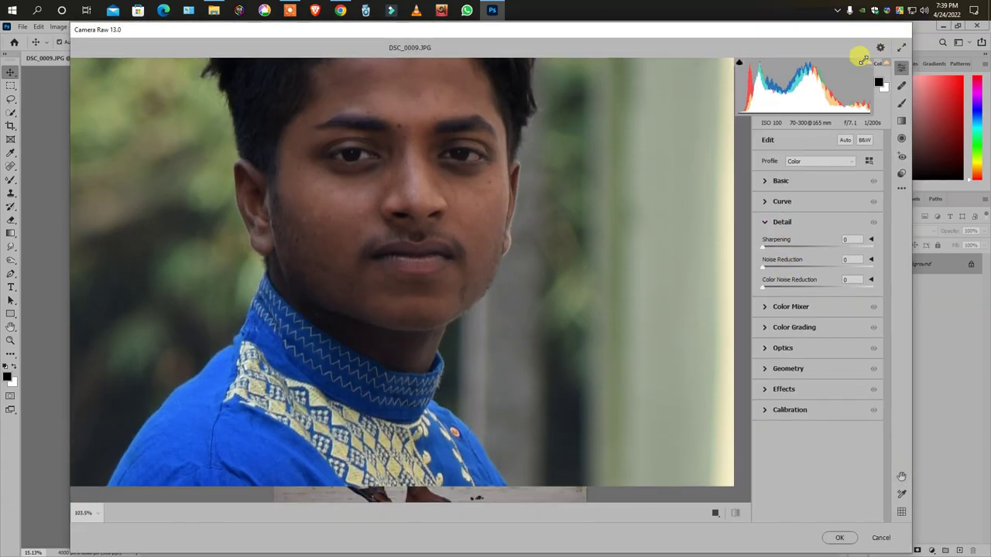
{"action": "left_click_drag", "start_coordinate": [502, 144], "coordinate": [531, 84]}
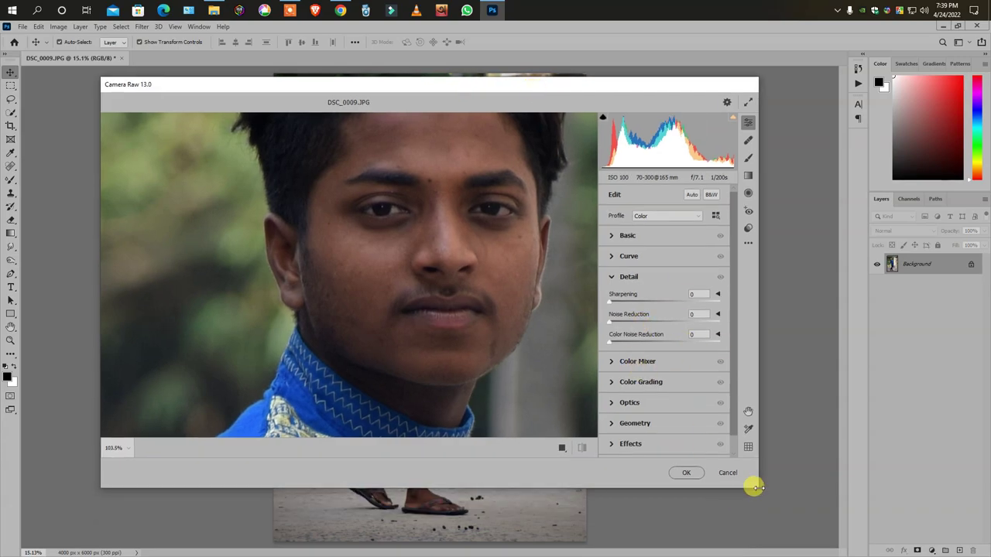
{"action": "left_click_drag", "start_coordinate": [754, 487], "coordinate": [787, 523]}
{"action": "left_click", "coordinate": [648, 279]}
{"action": "left_click", "coordinate": [660, 235]}
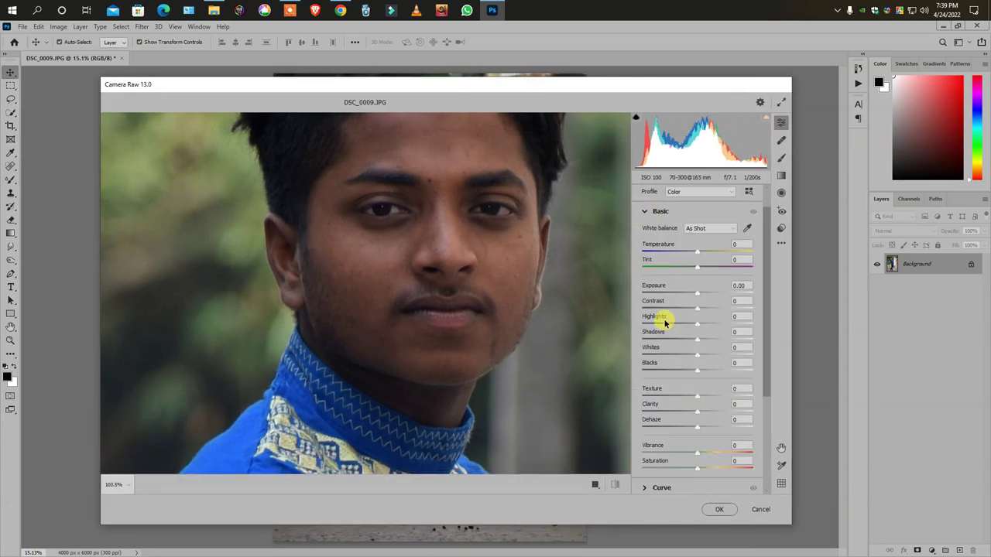
{"action": "left_click_drag", "start_coordinate": [696, 293], "coordinate": [702, 292]}
{"action": "left_click_drag", "start_coordinate": [697, 339], "coordinate": [713, 339]}
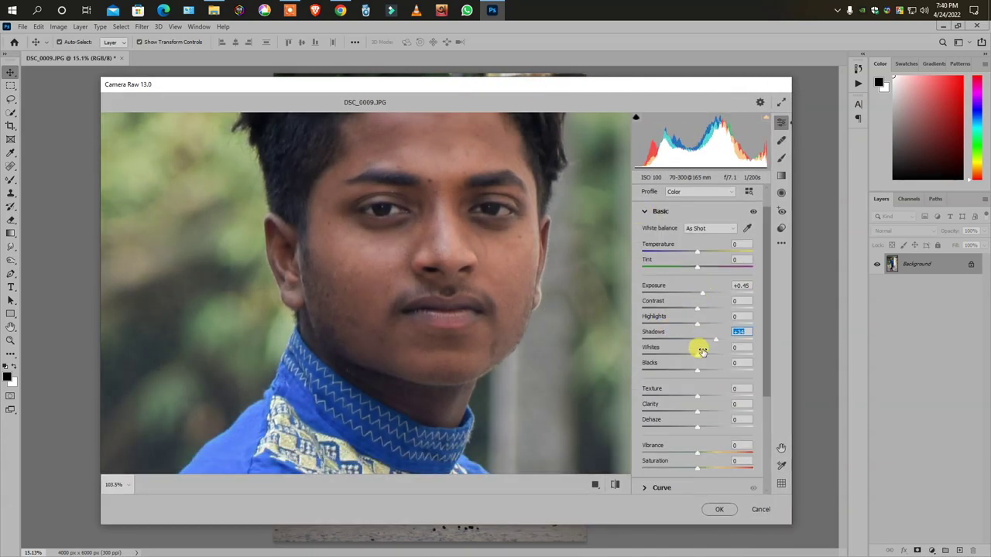
{"action": "left_click", "coordinate": [719, 509]}
In Select and Mask, select the boy and mask out the ground between heel and sandal
{"action": "key", "text": "w"}
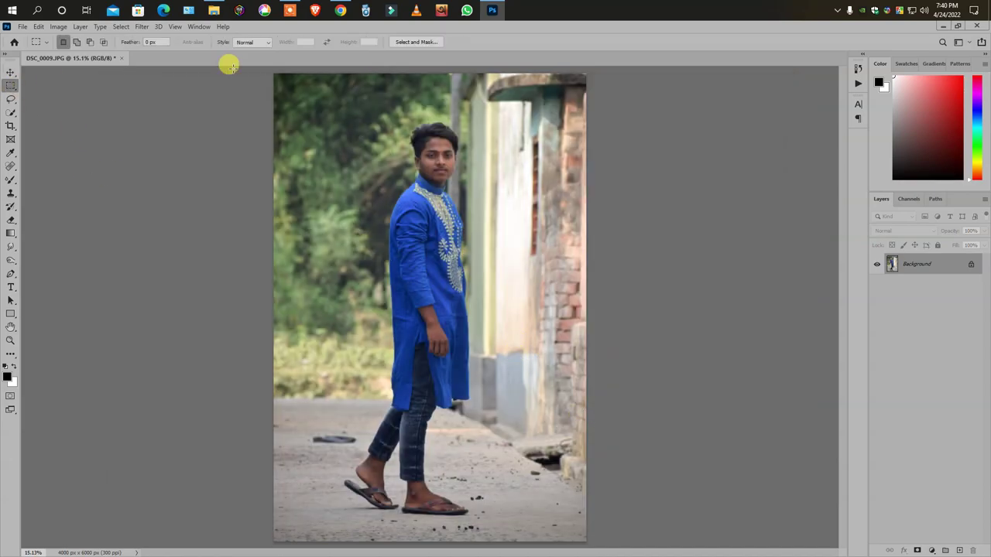
{"action": "left_click", "coordinate": [414, 42]}
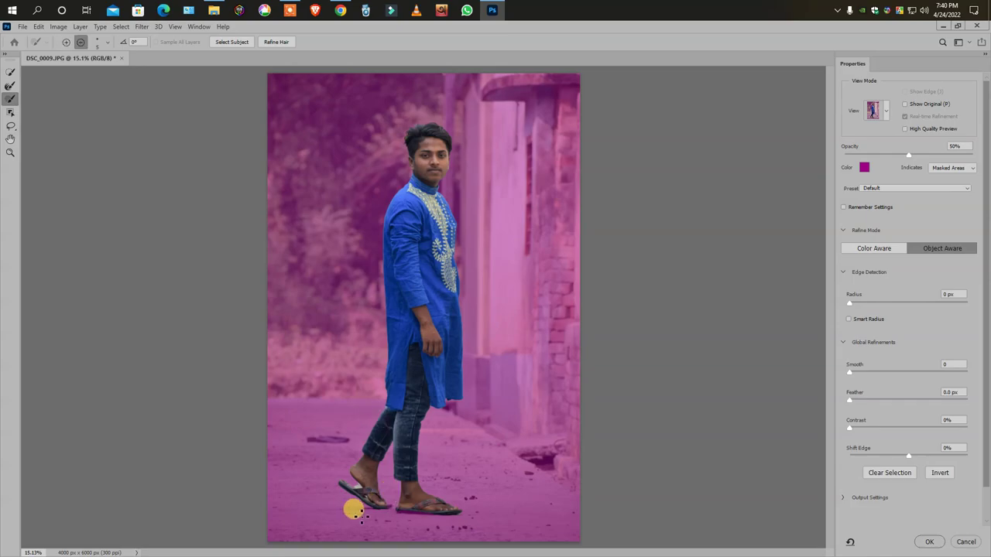
{"action": "scroll", "coordinate": [354, 510], "scroll_direction": "up", "scroll_amount": 5}
{"action": "scroll", "coordinate": [194, 437], "scroll_direction": "up", "scroll_amount": 3}
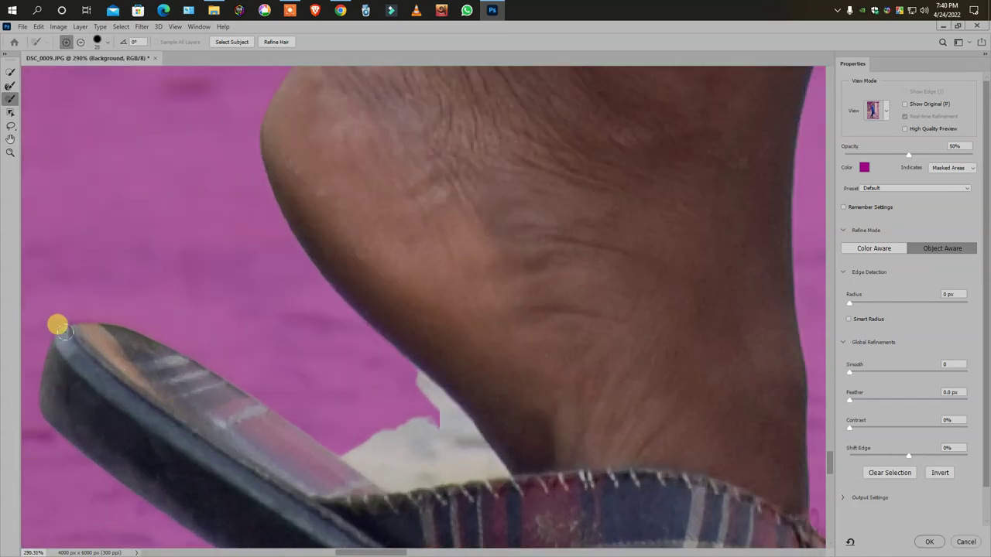
{"action": "mouse_move", "coordinate": [340, 430]}
{"action": "left_mouse_down"}
{"action": "mouse_move", "coordinate": [376, 454]}
{"action": "mouse_move", "coordinate": [401, 379]}
{"action": "left_mouse_up"}
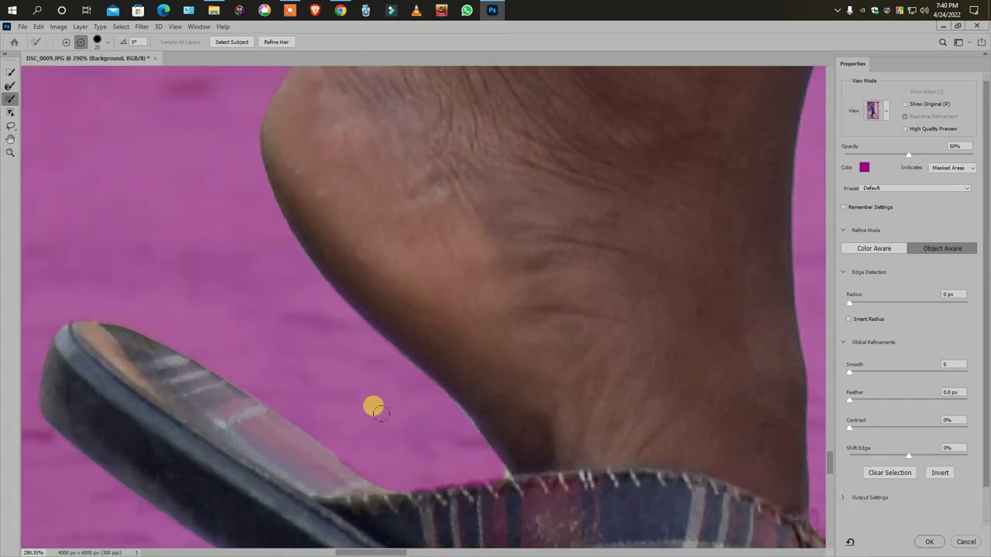
{"action": "scroll", "coordinate": [499, 412], "scroll_direction": "up", "scroll_amount": 2}
{"action": "scroll", "coordinate": [345, 484], "scroll_direction": "down", "scroll_amount": 4}
{"action": "scroll", "coordinate": [429, 297], "scroll_direction": "up", "scroll_amount": 1}
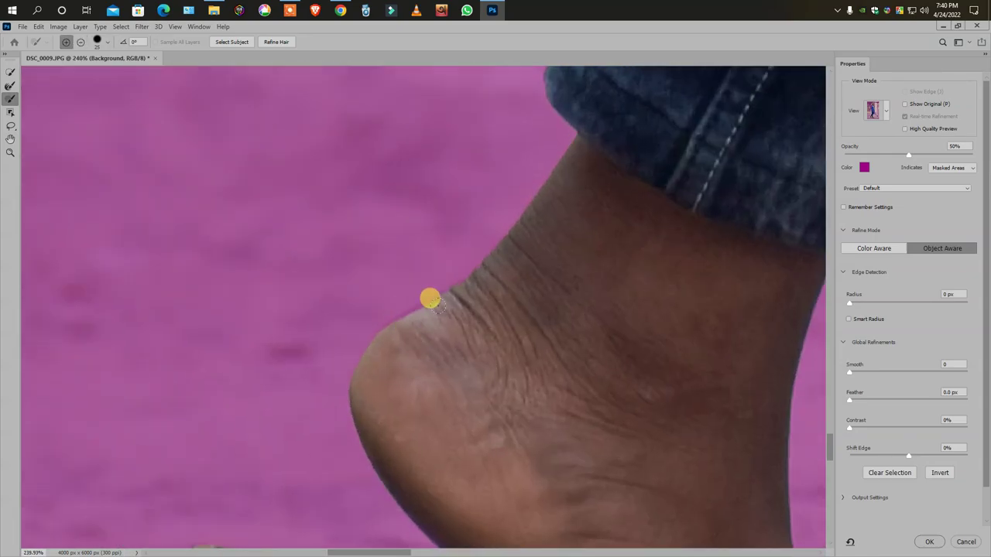
{"action": "scroll", "coordinate": [384, 392], "scroll_direction": "down", "scroll_amount": 2}
{"action": "scroll", "coordinate": [514, 412], "scroll_direction": "up", "scroll_amount": 4}
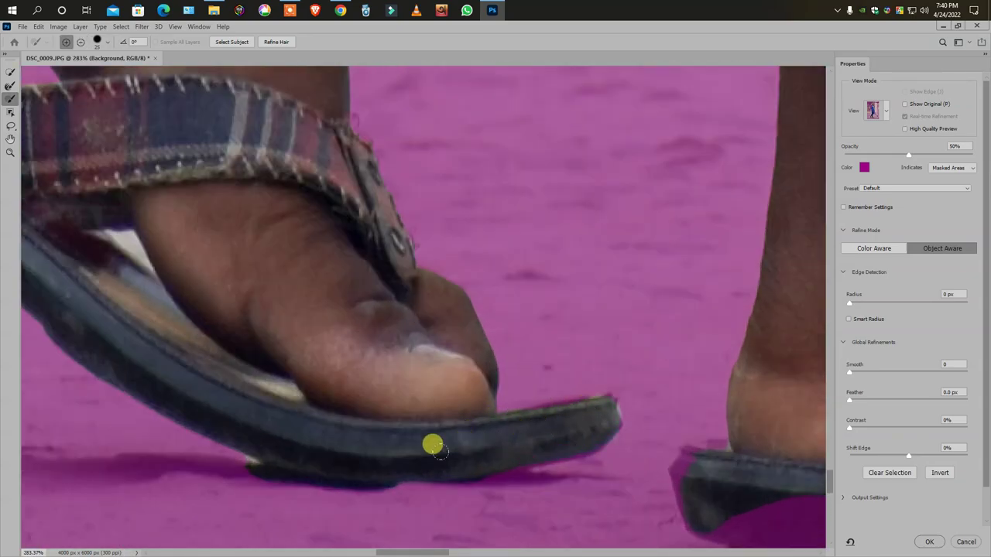
{"action": "scroll", "coordinate": [522, 366], "scroll_direction": "down", "scroll_amount": 3}
{"action": "scroll", "coordinate": [429, 364], "scroll_direction": "up", "scroll_amount": 3}
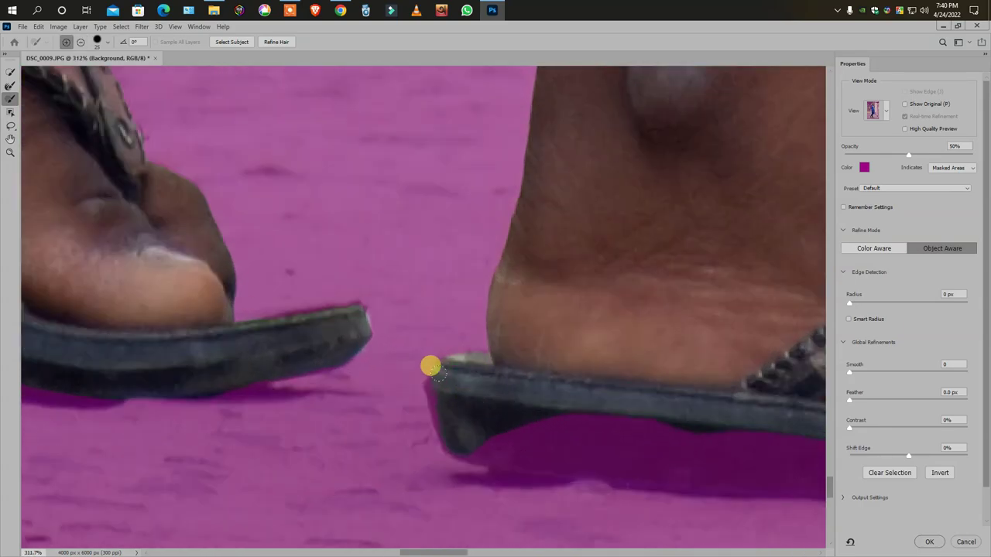
{"action": "scroll", "coordinate": [440, 345], "scroll_direction": "down", "scroll_amount": 1}
Refine the edges along both sandals and their shadow, then confirm the selection
{"action": "left_click_drag", "start_coordinate": [441, 345], "coordinate": [704, 360]}
{"action": "scroll", "coordinate": [704, 360], "scroll_direction": "down", "scroll_amount": 3}
{"action": "left_click_drag", "start_coordinate": [575, 405], "coordinate": [655, 332]}
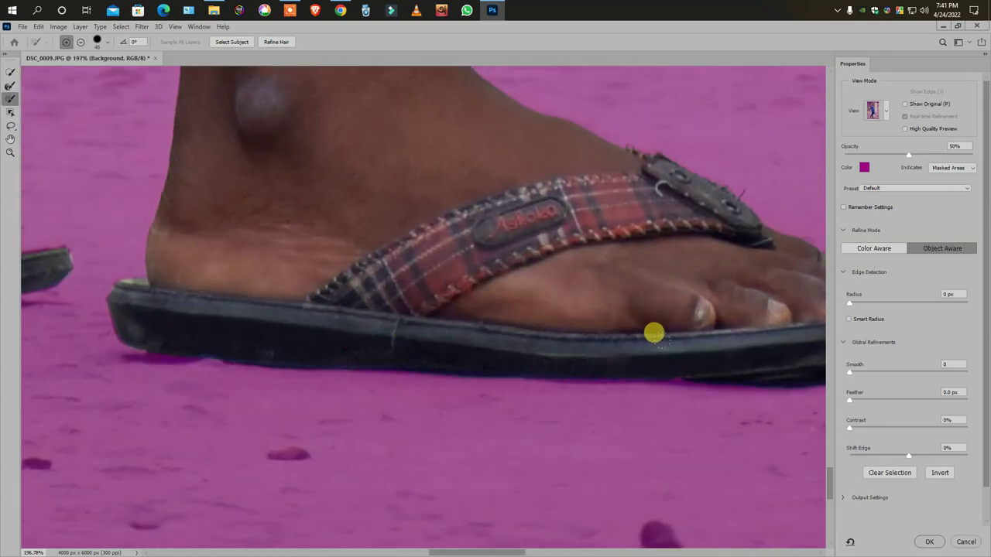
{"action": "scroll", "coordinate": [654, 332], "scroll_direction": "up", "scroll_amount": 1}
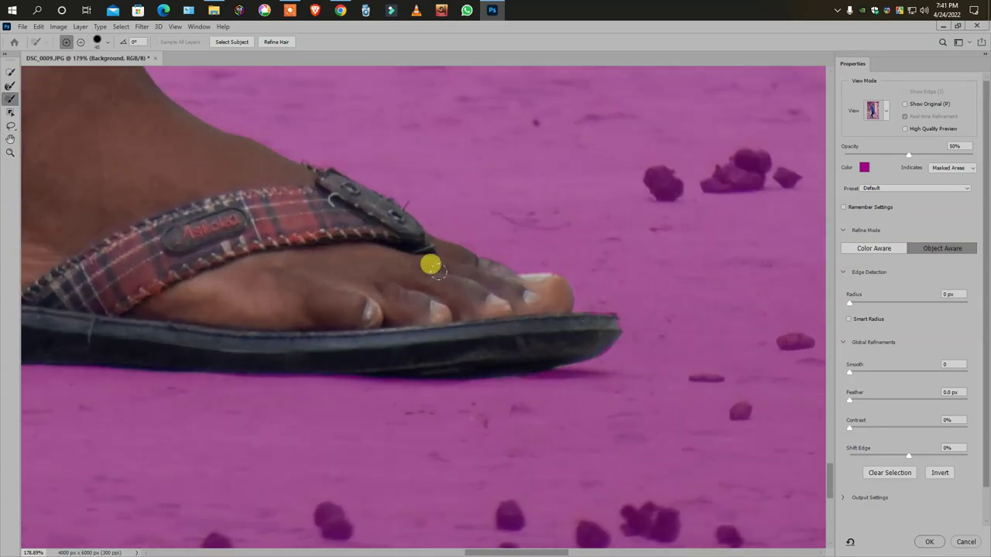
{"action": "scroll", "coordinate": [430, 265], "scroll_direction": "down", "scroll_amount": 2}
{"action": "scroll", "coordinate": [531, 270], "scroll_direction": "up", "scroll_amount": 3}
{"action": "scroll", "coordinate": [559, 212], "scroll_direction": "up", "scroll_amount": 3}
{"action": "scroll", "coordinate": [643, 295], "scroll_direction": "up", "scroll_amount": 2}
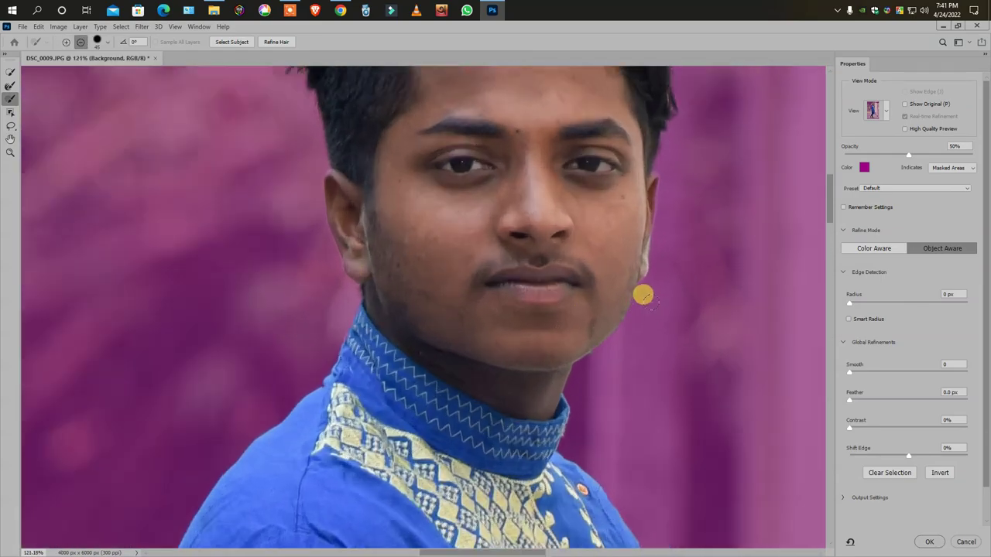
{"action": "scroll", "coordinate": [643, 295], "scroll_direction": "up", "scroll_amount": 2}
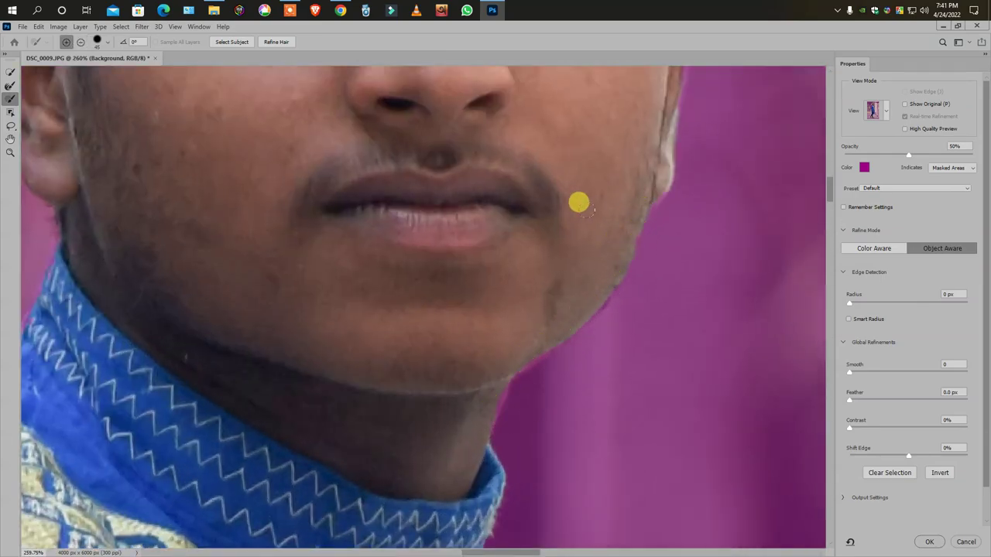
{"action": "scroll", "coordinate": [579, 203], "scroll_direction": "down", "scroll_amount": 3}
{"action": "scroll", "coordinate": [570, 277], "scroll_direction": "down", "scroll_amount": 1}
{"action": "scroll", "coordinate": [416, 234], "scroll_direction": "up", "scroll_amount": 2}
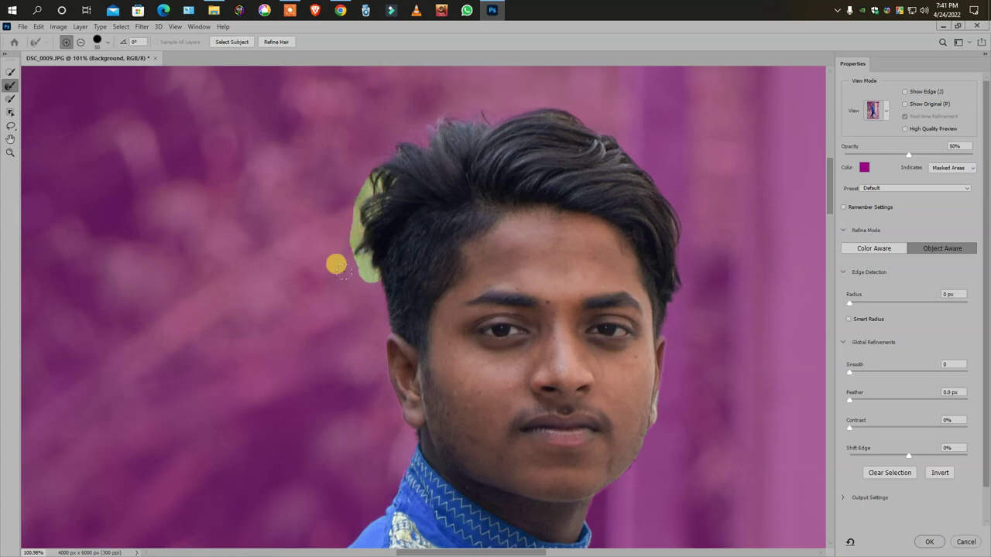
{"action": "left_click", "coordinate": [928, 542]}
Put the boy on a masked duplicate layer and convert it to a smart object, hiding the original
{"action": "scroll", "coordinate": [535, 318], "scroll_direction": "down", "scroll_amount": 3}
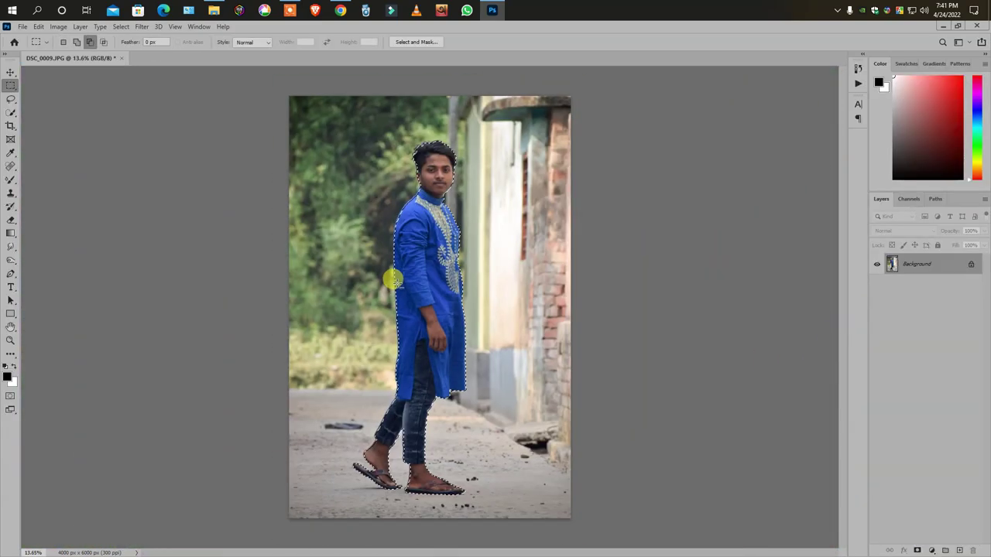
{"action": "left_click", "coordinate": [970, 264]}
{"action": "left_click_drag", "start_coordinate": [937, 264], "coordinate": [959, 549]}
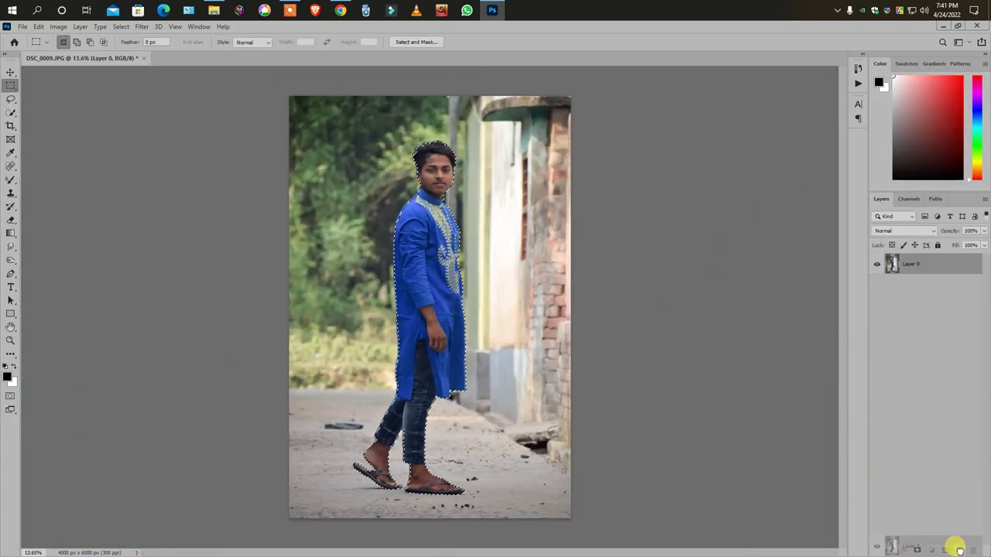
{"action": "left_click", "coordinate": [917, 550]}
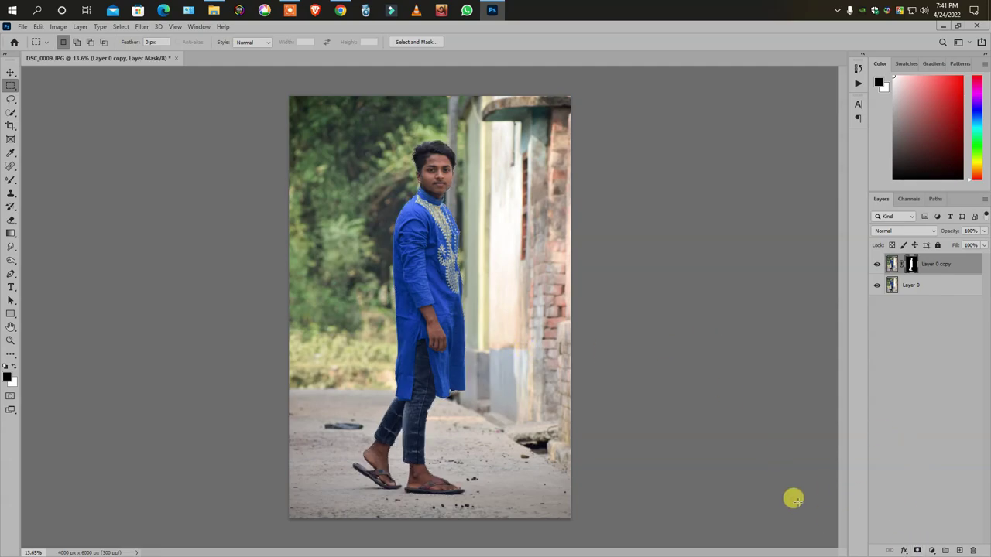
{"action": "left_click", "coordinate": [876, 285]}
{"action": "right_click", "coordinate": [934, 264]}
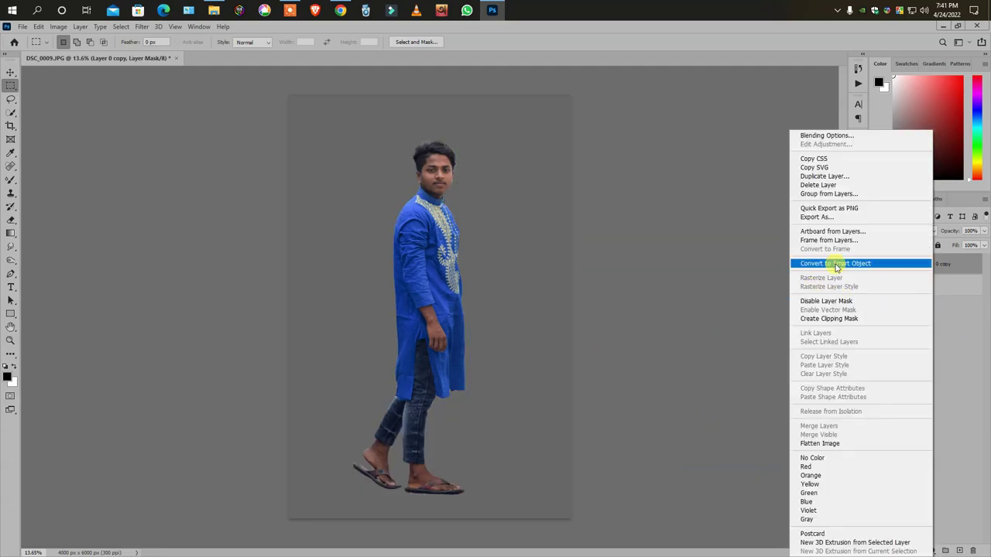
{"action": "left_click", "coordinate": [867, 261]}
Scale the boy down to about 79% and shift him right
{"action": "left_click", "coordinate": [12, 73]}
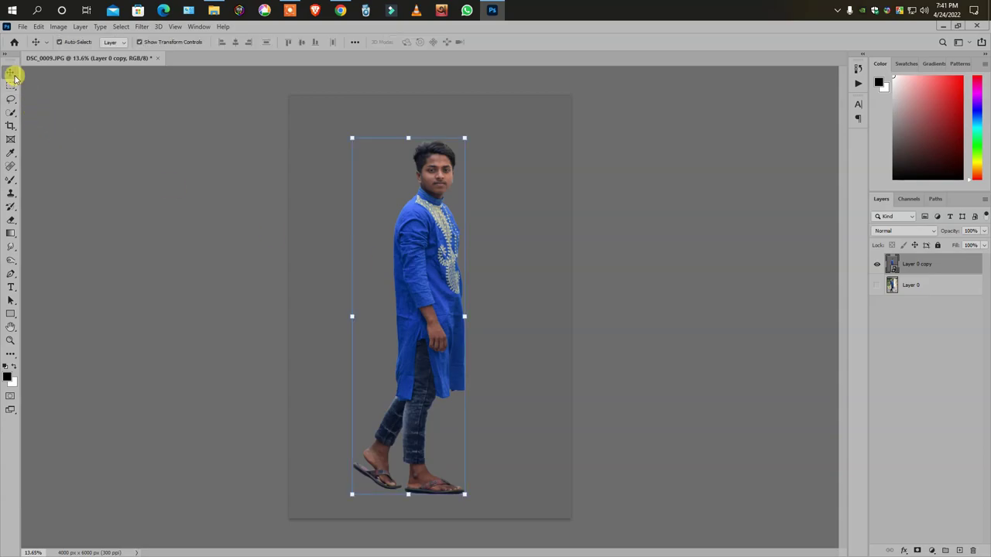
{"action": "mouse_move", "coordinate": [352, 137]}
{"action": "left_mouse_down"}
{"action": "mouse_move", "coordinate": [465, 261]}
{"action": "mouse_move", "coordinate": [453, 277]}
{"action": "left_mouse_up"}
{"action": "left_click", "coordinate": [514, 48]}
{"action": "scroll", "coordinate": [454, 262], "scroll_direction": "up", "scroll_amount": 1}
{"action": "scroll", "coordinate": [454, 262], "scroll_direction": "up", "scroll_amount": 5}
{"action": "scroll", "coordinate": [498, 223], "scroll_direction": "down", "scroll_amount": 6}
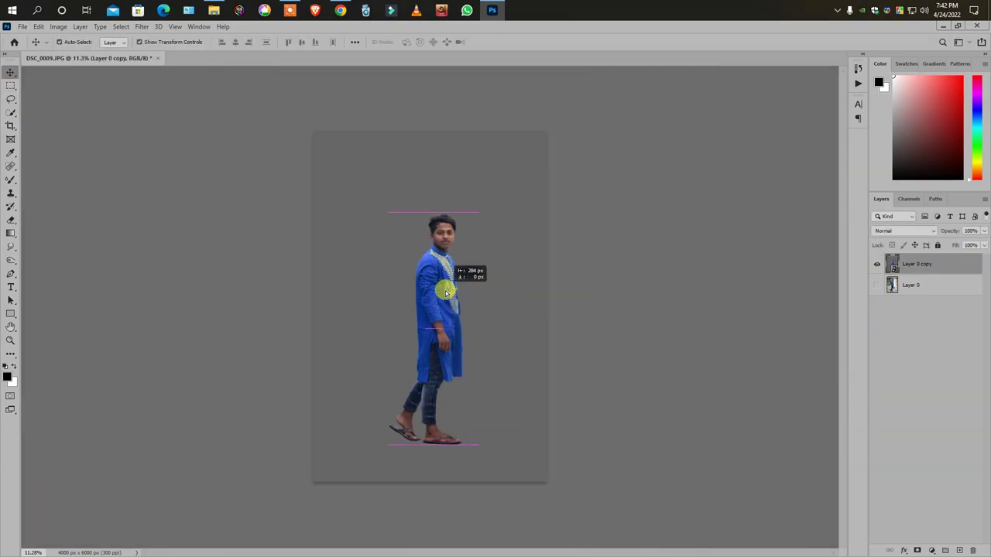
{"action": "left_click", "coordinate": [23, 28]}
Place the linked desart 01 image from Desktop > New folder (3)
{"action": "left_click", "coordinate": [66, 250]}
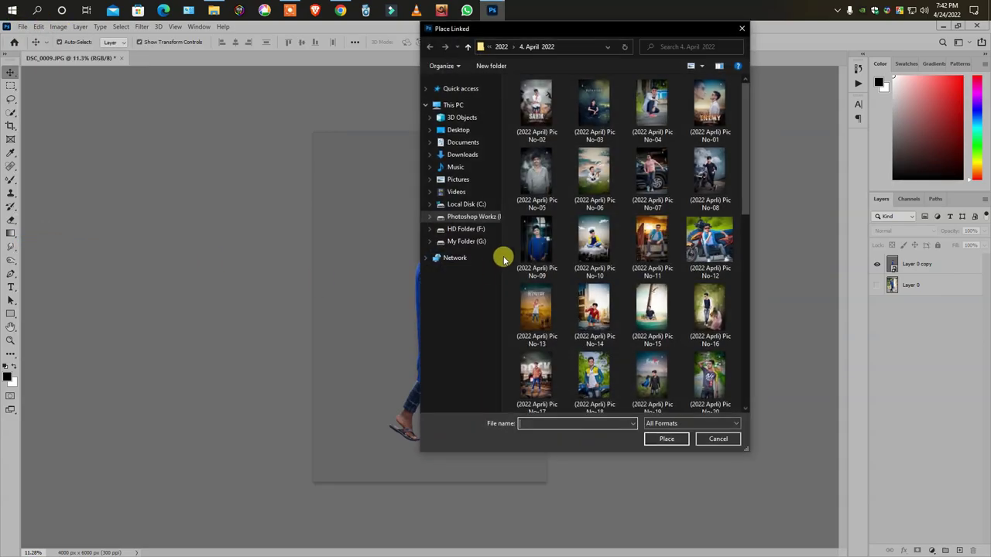
{"action": "left_click", "coordinate": [457, 129]}
{"action": "double_click", "coordinate": [597, 168]}
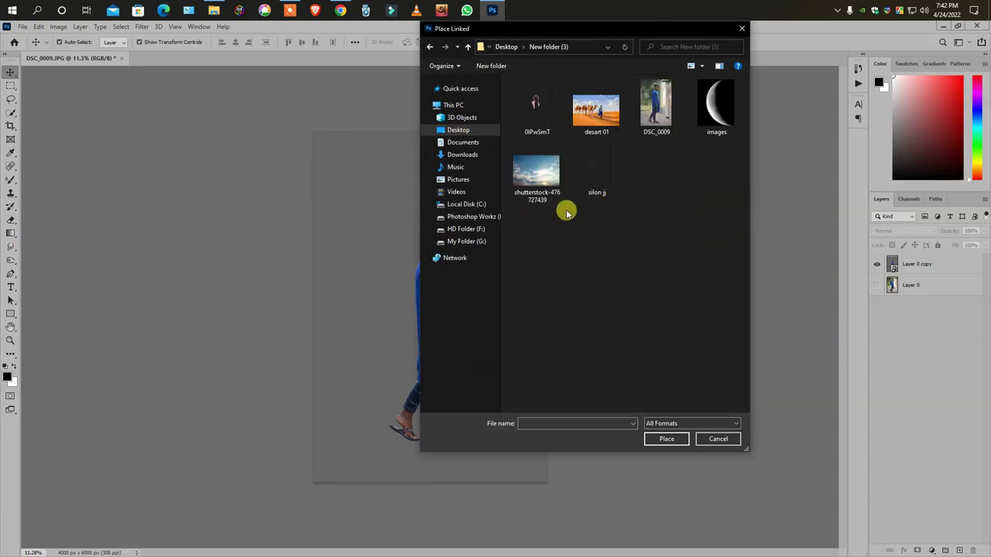
{"action": "double_click", "coordinate": [594, 111]}
Size and position the desert photo to cover the canvas and frame the camels
{"action": "mouse_move", "coordinate": [547, 309]}
{"action": "left_mouse_down"}
{"action": "mouse_move", "coordinate": [681, 322]}
{"action": "mouse_move", "coordinate": [524, 336]}
{"action": "left_mouse_up"}
{"action": "left_click_drag", "start_coordinate": [669, 154], "coordinate": [626, 190]}
{"action": "left_click_drag", "start_coordinate": [556, 264], "coordinate": [546, 287]}
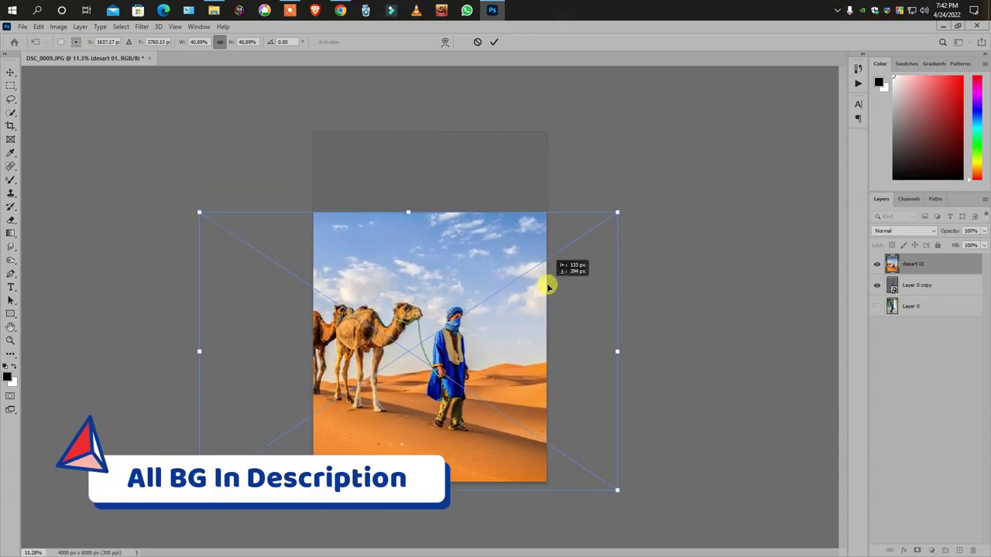
{"action": "left_click_drag", "start_coordinate": [612, 207], "coordinate": [643, 193]}
{"action": "left_click_drag", "start_coordinate": [568, 232], "coordinate": [549, 230]}
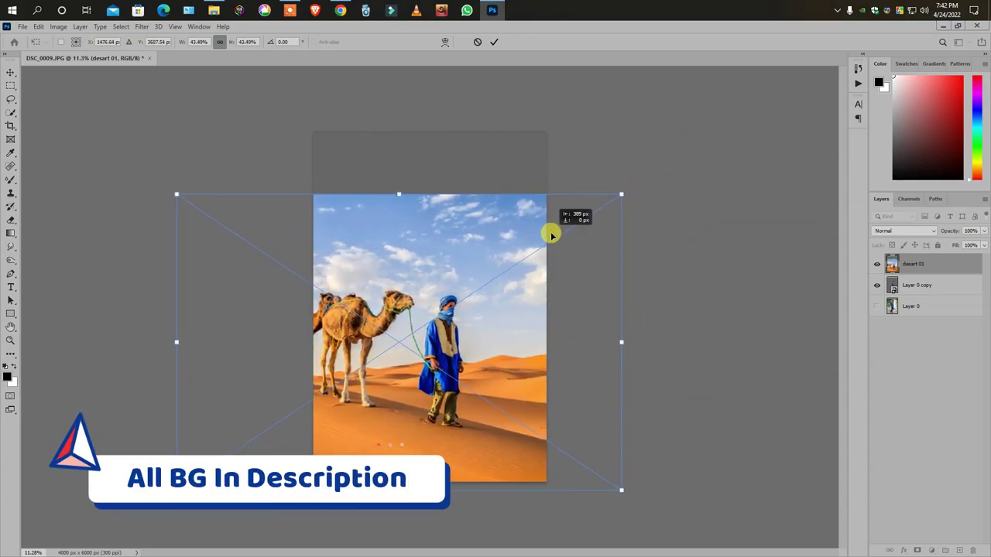
{"action": "left_click", "coordinate": [493, 42]}
Move the boy's layer above the desert and shrink him to about 48% on the dune
{"action": "left_click_drag", "start_coordinate": [917, 285], "coordinate": [914, 259]}
{"action": "scroll", "coordinate": [427, 396], "scroll_direction": "up", "scroll_amount": 2}
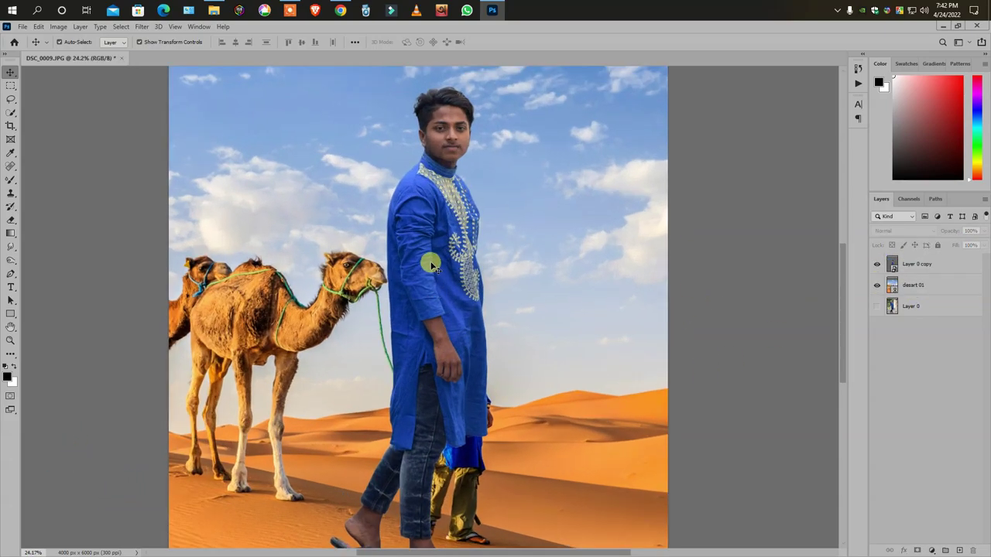
{"action": "left_click_drag", "start_coordinate": [473, 131], "coordinate": [443, 228]}
{"action": "left_click_drag", "start_coordinate": [429, 292], "coordinate": [474, 271]}
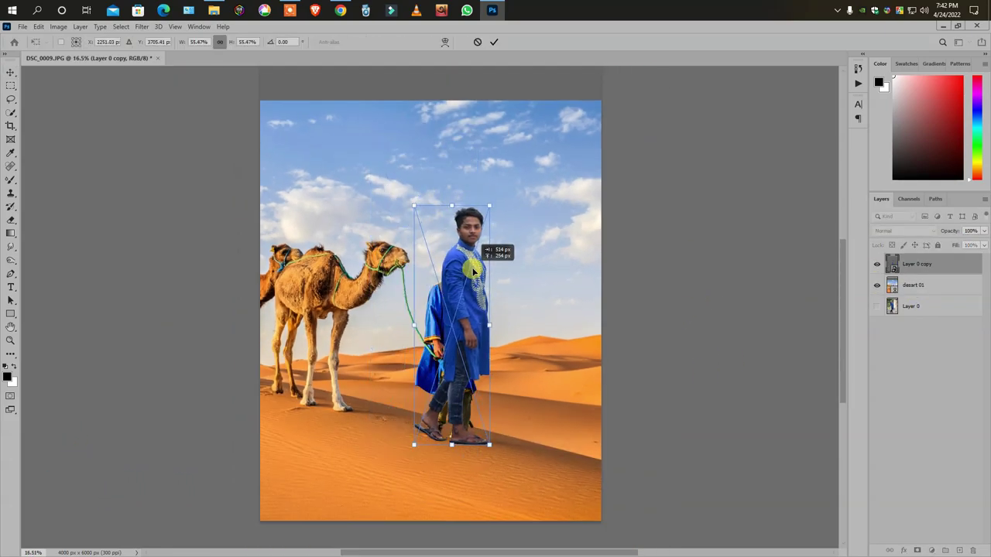
{"action": "mouse_move", "coordinate": [489, 218]}
{"action": "left_mouse_down"}
{"action": "mouse_move", "coordinate": [476, 243]}
{"action": "mouse_move", "coordinate": [474, 234]}
{"action": "left_mouse_up"}
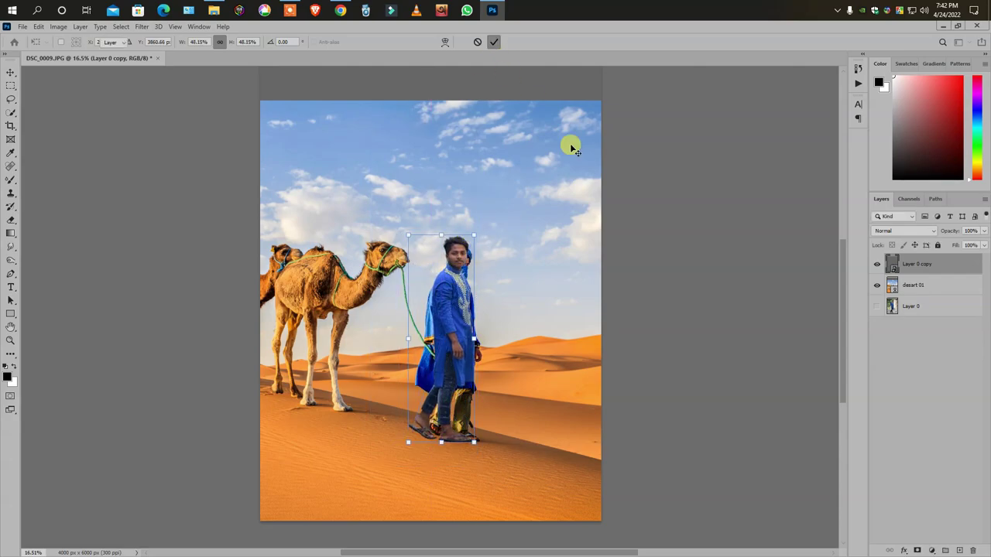
Scale the desert and boy layers together to about 133% and shift them down-left
{"action": "key", "text": "Return"}
{"action": "scroll", "coordinate": [460, 332], "scroll_direction": "down", "scroll_amount": 2}
{"action": "left_click", "coordinate": [914, 285], "text": "ctrl"}
{"action": "key", "text": "ctrl+t"}
{"action": "left_click_drag", "start_coordinate": [619, 191], "coordinate": [736, 99]}
{"action": "mouse_move", "coordinate": [558, 237]}
{"action": "left_mouse_down"}
{"action": "mouse_move", "coordinate": [517, 277]}
{"action": "mouse_move", "coordinate": [501, 274]}
{"action": "left_mouse_up"}
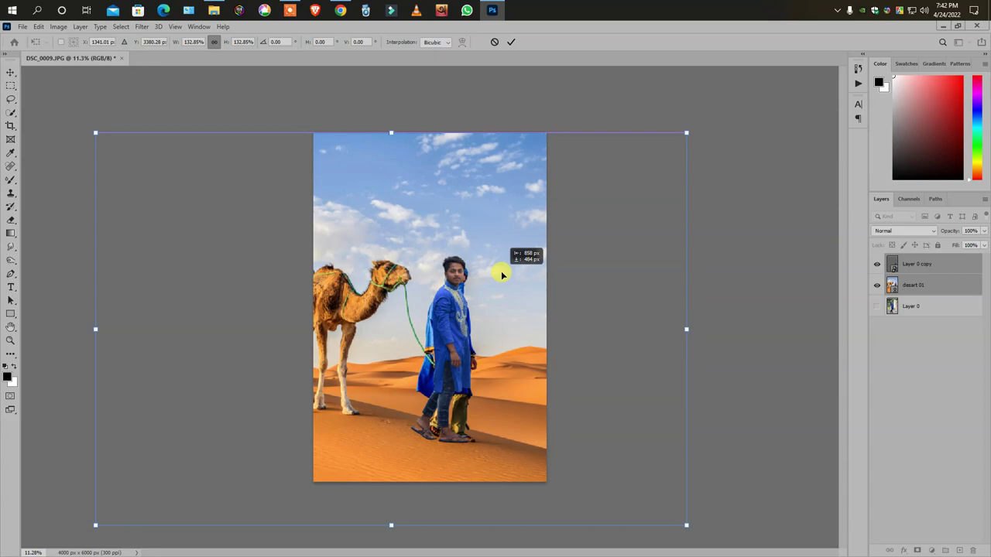
{"action": "left_click", "coordinate": [510, 42]}
Switch between the desart 01 and Layer 0 copy layers in the Layers panel
{"action": "scroll", "coordinate": [438, 333], "scroll_direction": "up", "scroll_amount": 3}
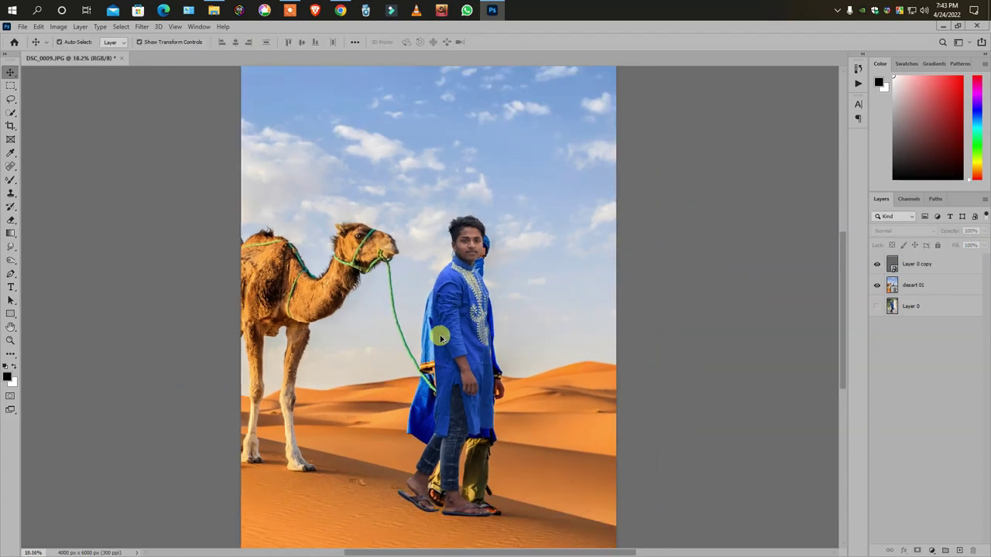
{"action": "scroll", "coordinate": [422, 340], "scroll_direction": "down", "scroll_amount": 2}
{"action": "scroll", "coordinate": [406, 346], "scroll_direction": "up", "scroll_amount": 2}
{"action": "scroll", "coordinate": [434, 310], "scroll_direction": "up", "scroll_amount": 2}
{"action": "scroll", "coordinate": [447, 270], "scroll_direction": "down", "scroll_amount": 2}
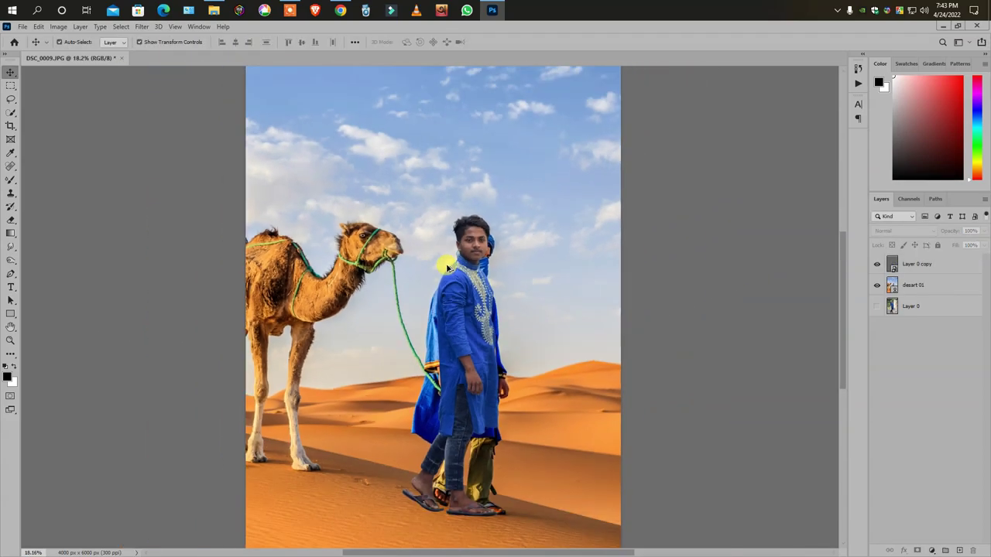
{"action": "scroll", "coordinate": [442, 275], "scroll_direction": "down", "scroll_amount": 1}
{"action": "scroll", "coordinate": [432, 285], "scroll_direction": "up", "scroll_amount": 2}
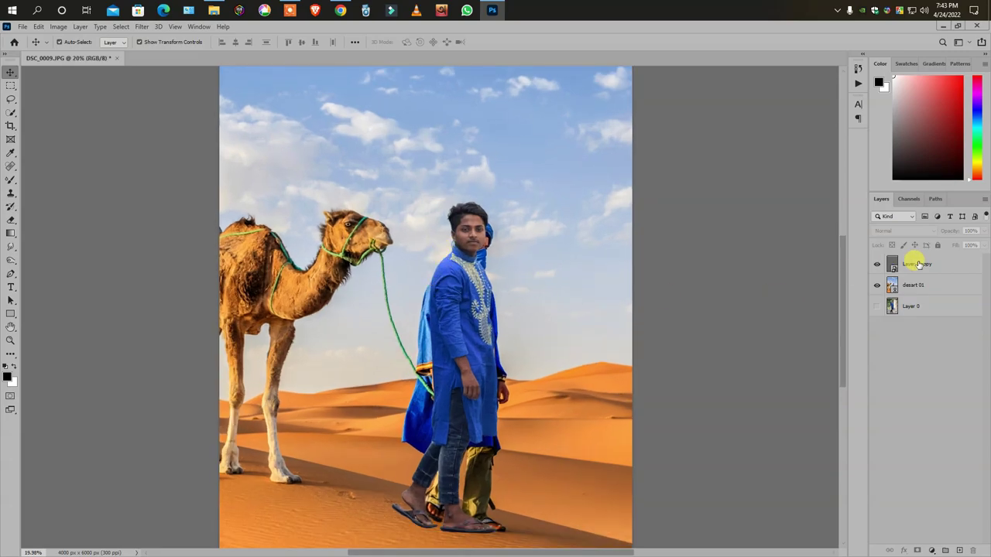
{"action": "right_click", "coordinate": [918, 264]}
{"action": "left_click", "coordinate": [11, 126]}
{"action": "left_click", "coordinate": [390, 250]}
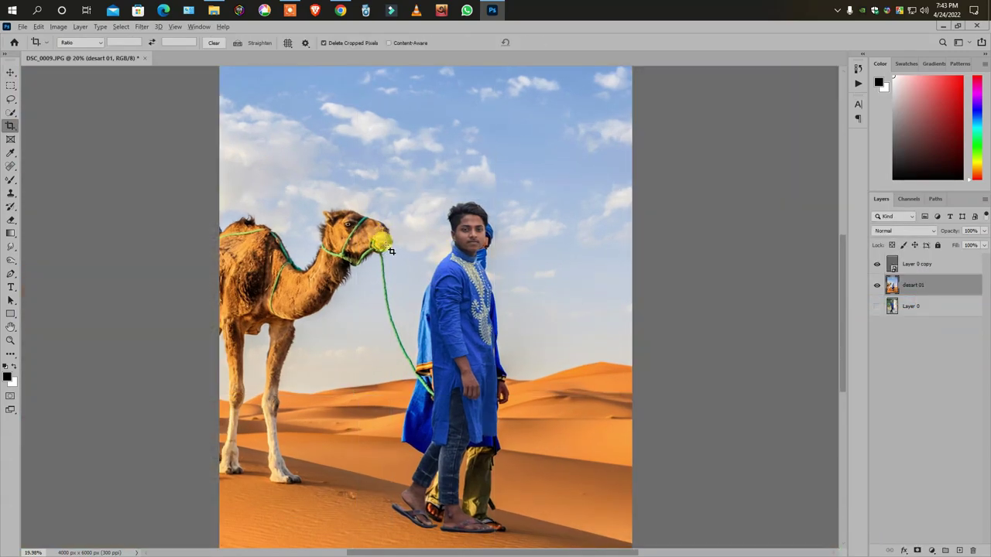
{"action": "left_click", "coordinate": [894, 265]}
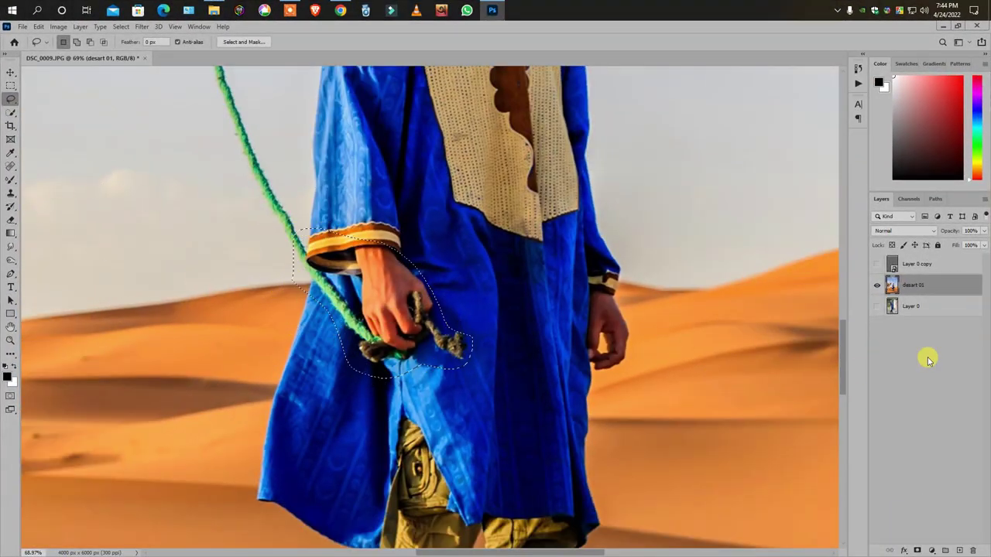
Make desart 01 active and lasso around the original walker down past his feet
{"action": "left_click_drag", "start_coordinate": [916, 285], "coordinate": [916, 264]}
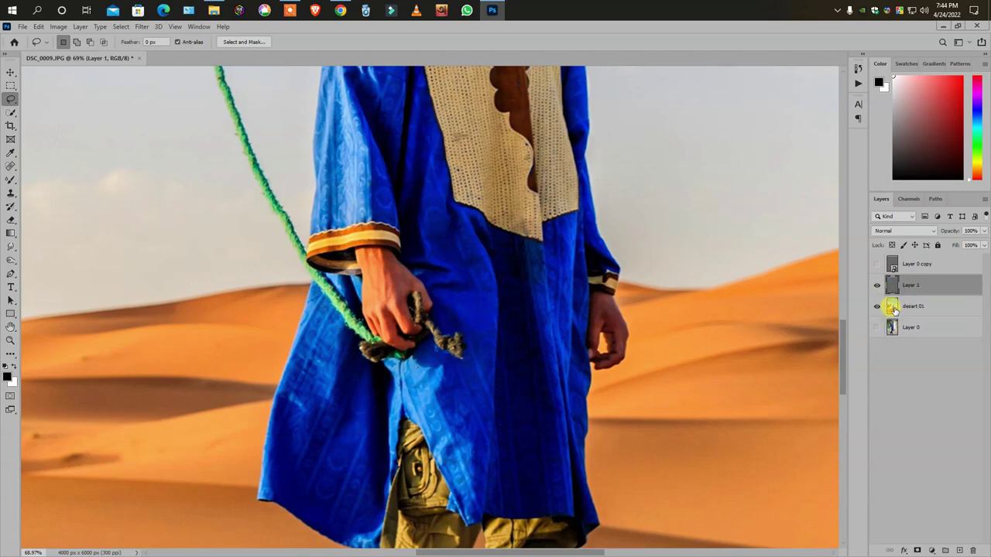
{"action": "left_click", "coordinate": [894, 307]}
{"action": "scroll", "coordinate": [67, 146], "scroll_direction": "down", "scroll_amount": 5}
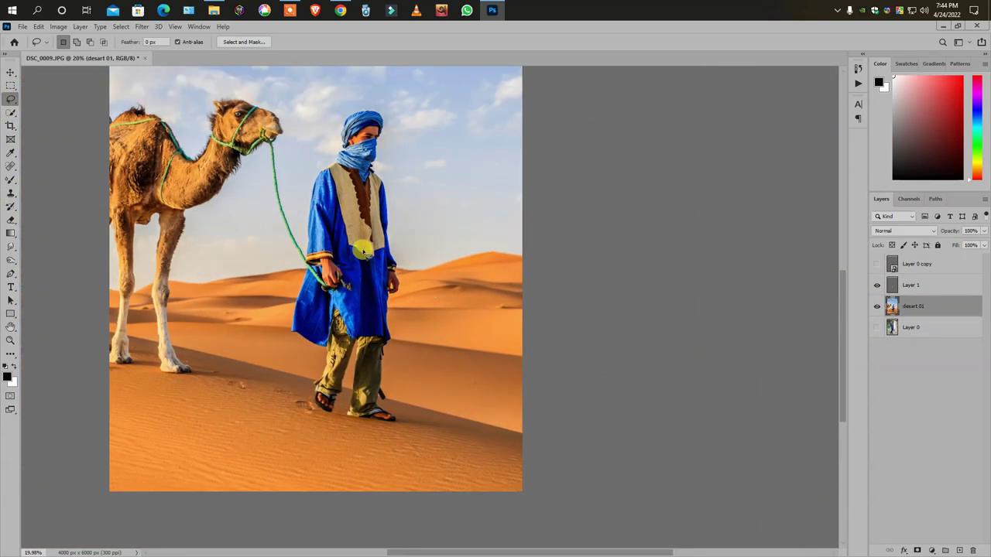
{"action": "scroll", "coordinate": [303, 268], "scroll_direction": "up", "scroll_amount": 2}
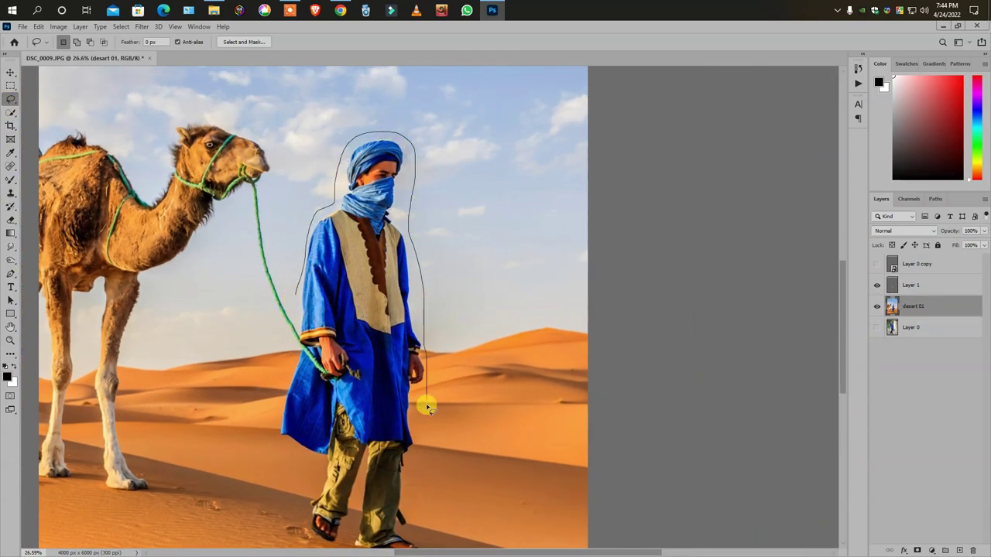
{"action": "left_click_drag", "start_coordinate": [426, 408], "coordinate": [431, 319]}
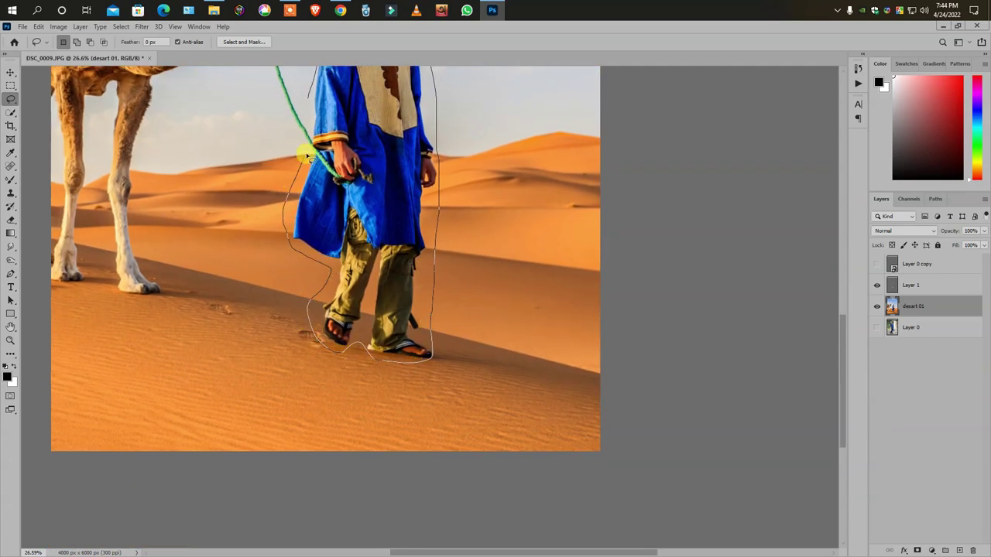
{"action": "scroll", "coordinate": [452, 281], "scroll_direction": "down", "scroll_amount": 2}
Content-Aware Fill the walker area with the surrounding sky and sand
{"action": "key", "text": "shift+F5"}
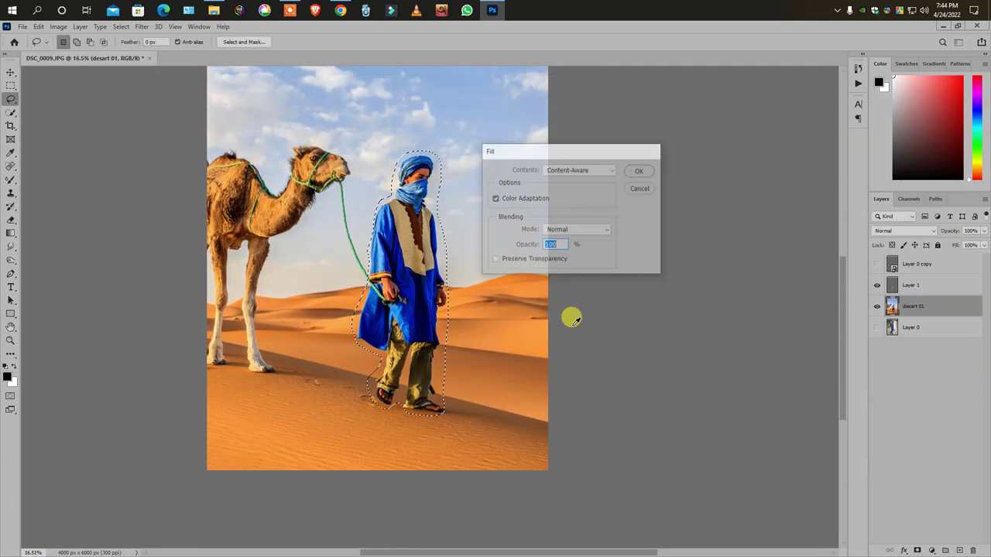
{"action": "key", "text": "Return"}
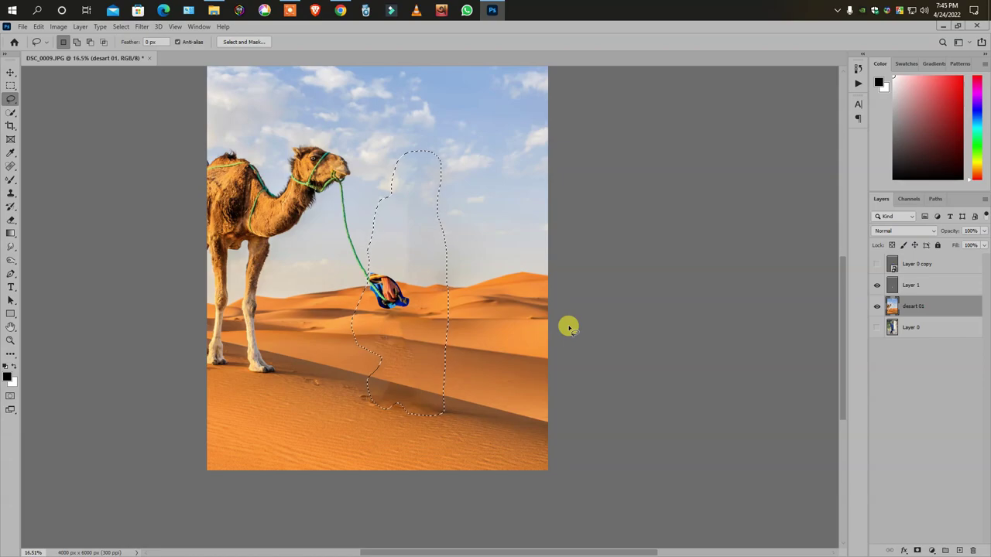
{"action": "key", "text": "ctrl+plus"}
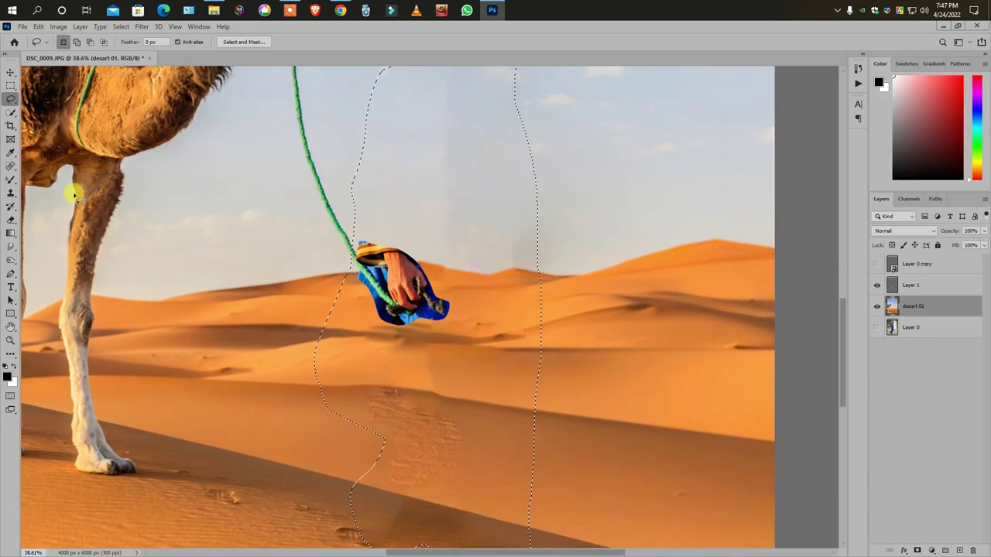
{"action": "key", "text": "m"}
Trim the hand layer to the rope end with the Pen tool and patch away footprints
{"action": "key", "text": "ctrl+d"}
{"action": "key", "text": "ctrl+plus"}
{"action": "key", "text": "alt+bracketright"}
{"action": "scroll", "coordinate": [359, 319], "scroll_direction": "up", "scroll_amount": 3}
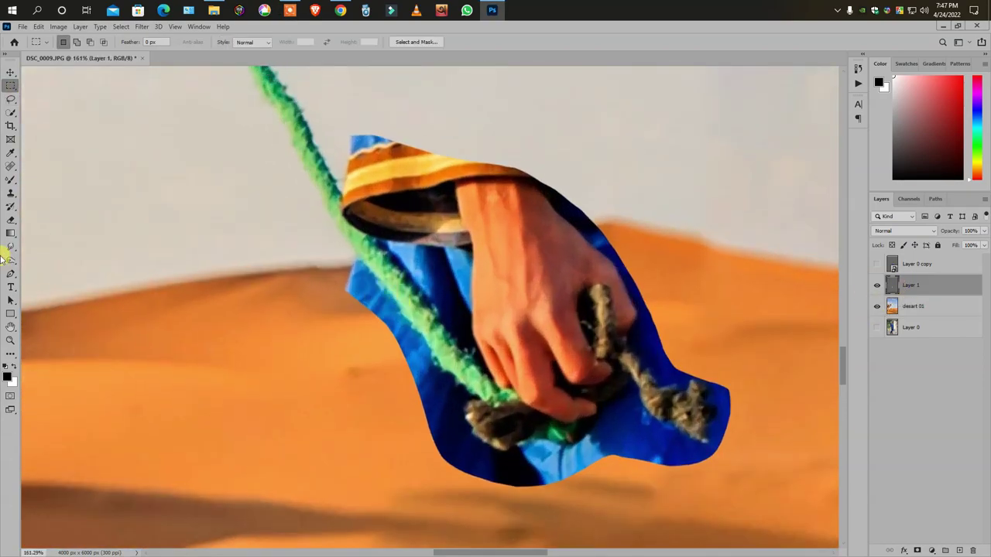
{"action": "left_click", "coordinate": [11, 273]}
{"action": "scroll", "coordinate": [299, 214], "scroll_direction": "up", "scroll_amount": 1}
{"action": "scroll", "coordinate": [370, 253], "scroll_direction": "up", "scroll_amount": 2}
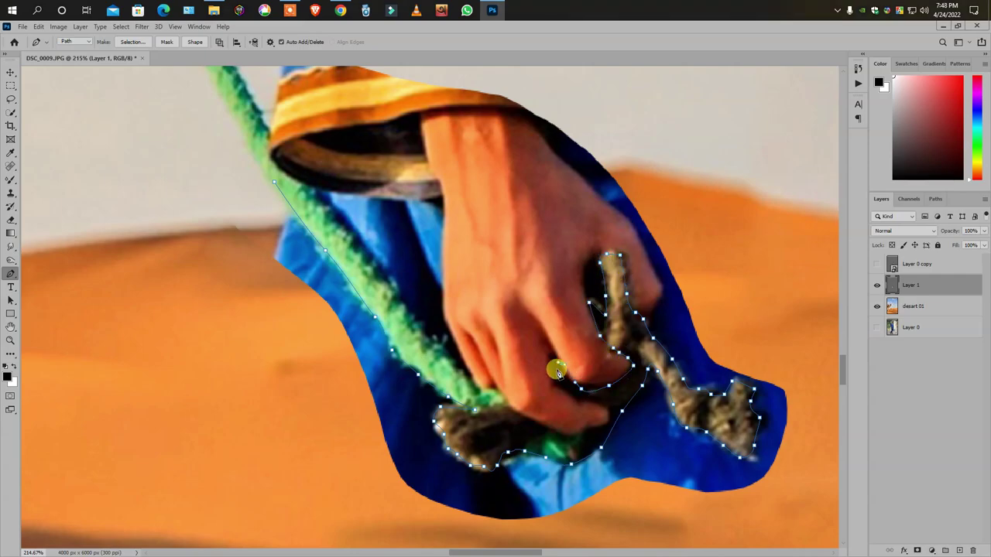
{"action": "scroll", "coordinate": [299, 189], "scroll_direction": "down", "scroll_amount": 2}
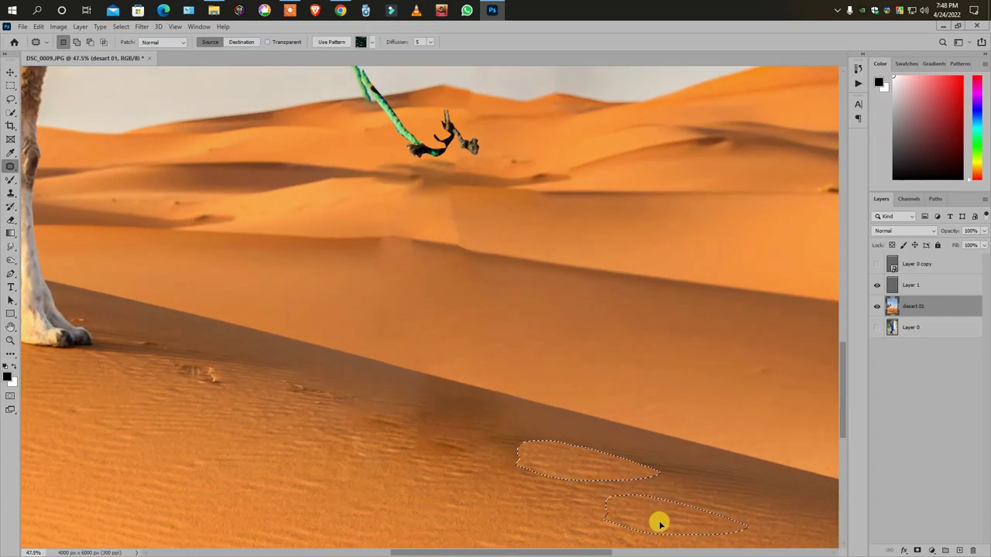
{"action": "key", "text": "ctrl+d"}
{"action": "scroll", "coordinate": [334, 418], "scroll_direction": "down", "scroll_amount": 5}
Object-select the camel, refine its edges, and output it to a new layer
{"action": "scroll", "coordinate": [571, 411], "scroll_direction": "up", "scroll_amount": 3}
{"action": "left_click", "coordinate": [11, 112]}
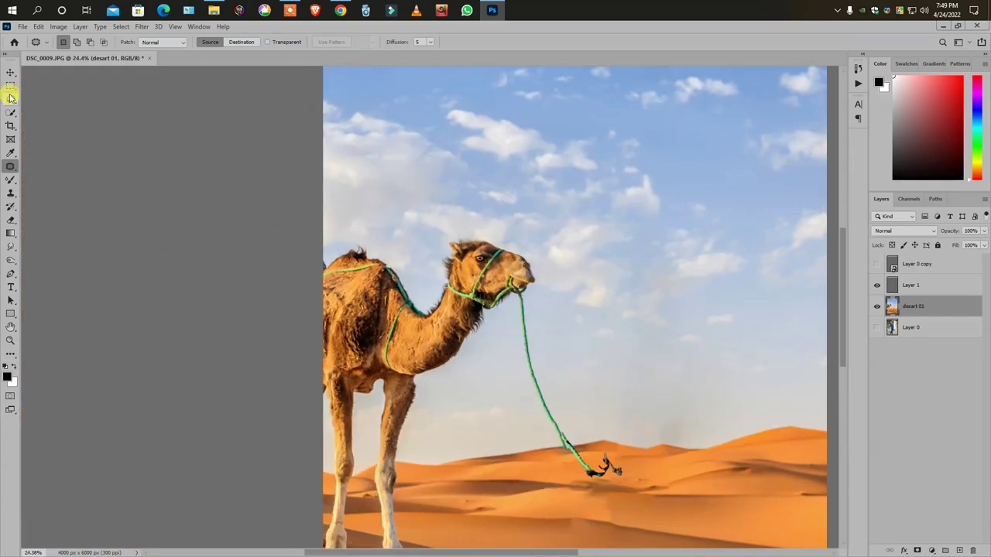
{"action": "right_click", "coordinate": [10, 112]}
{"action": "left_click", "coordinate": [47, 95]}
{"action": "mouse_move", "coordinate": [261, 214]}
{"action": "left_mouse_down"}
{"action": "mouse_move", "coordinate": [544, 410]}
{"action": "mouse_move", "coordinate": [393, 408]}
{"action": "left_mouse_up"}
{"action": "key", "text": "shift+w"}
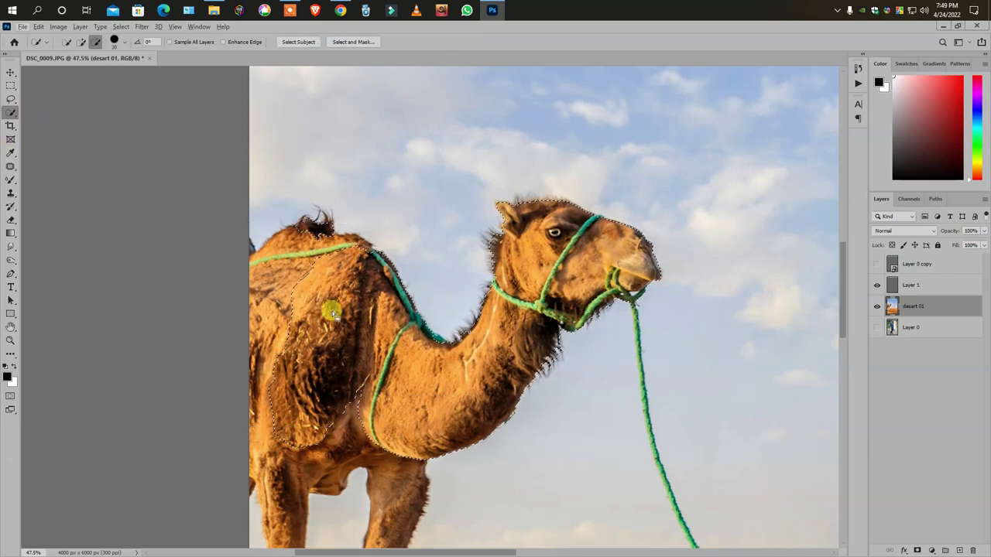
{"action": "left_click", "coordinate": [504, 224]}
{"action": "scroll", "coordinate": [480, 263], "scroll_direction": "up", "scroll_amount": 2}
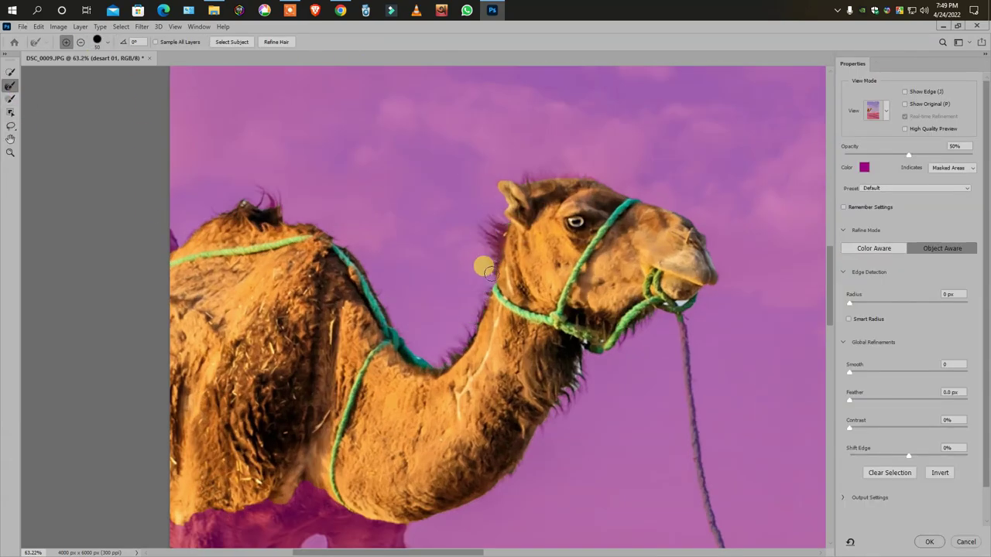
{"action": "left_click", "coordinate": [915, 535]}
Place the shutterstock-476727439 sky photo, enlarged to cover the upper poster
{"action": "left_click", "coordinate": [289, 10]}
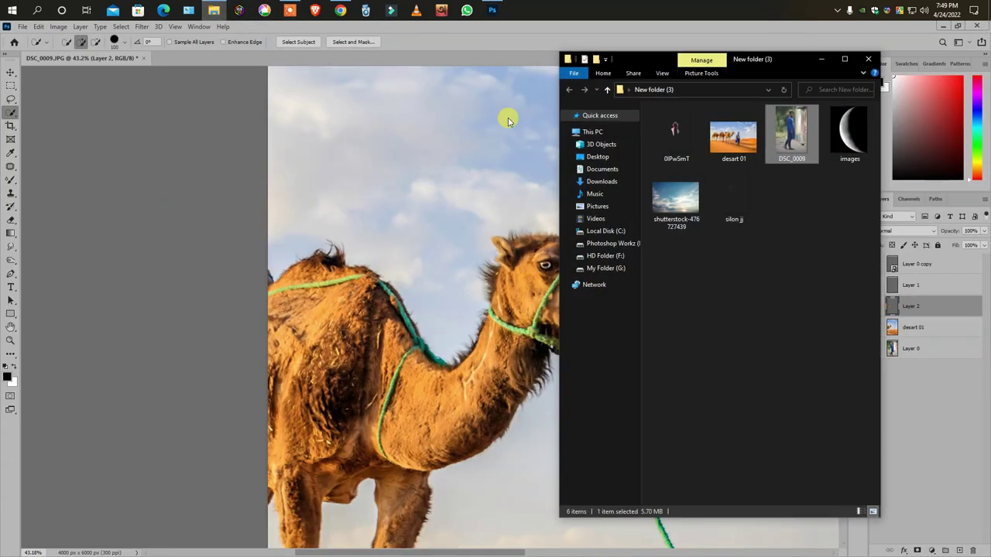
{"action": "left_click_drag", "start_coordinate": [674, 199], "coordinate": [449, 240]}
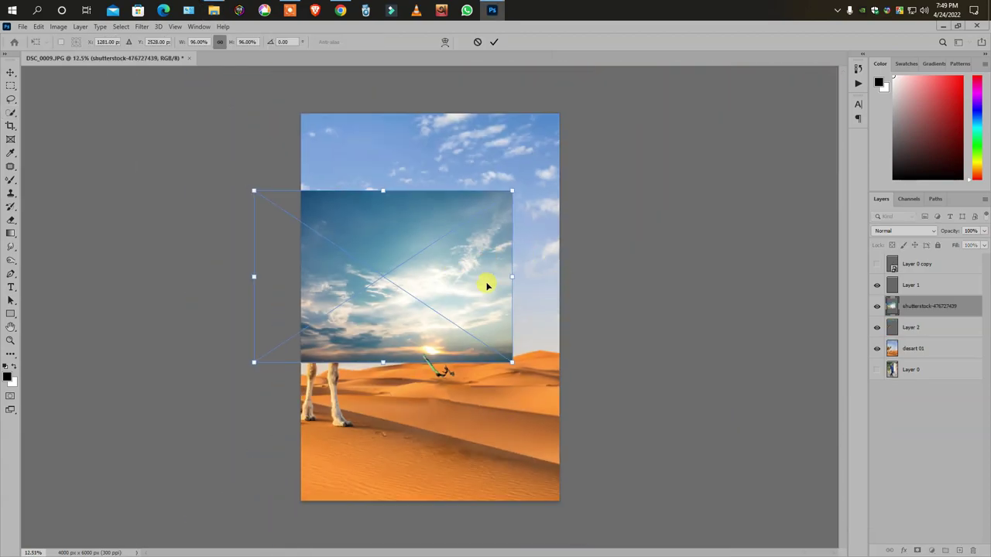
{"action": "left_click_drag", "start_coordinate": [487, 286], "coordinate": [513, 188]}
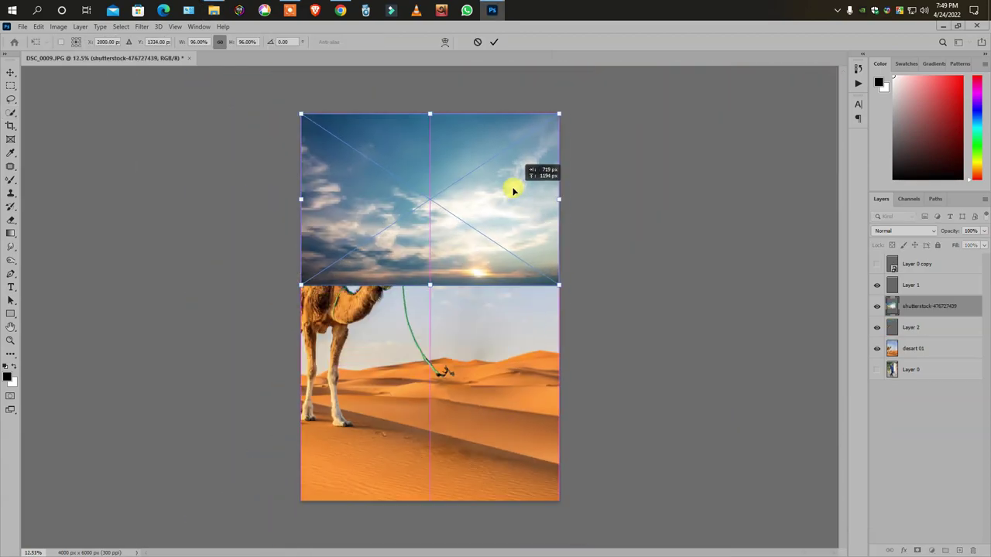
{"action": "left_click_drag", "start_coordinate": [558, 287], "coordinate": [732, 396]}
{"action": "mouse_move", "coordinate": [544, 319]}
{"action": "left_mouse_down"}
{"action": "mouse_move", "coordinate": [411, 291]}
{"action": "mouse_move", "coordinate": [381, 313]}
{"action": "left_mouse_up"}
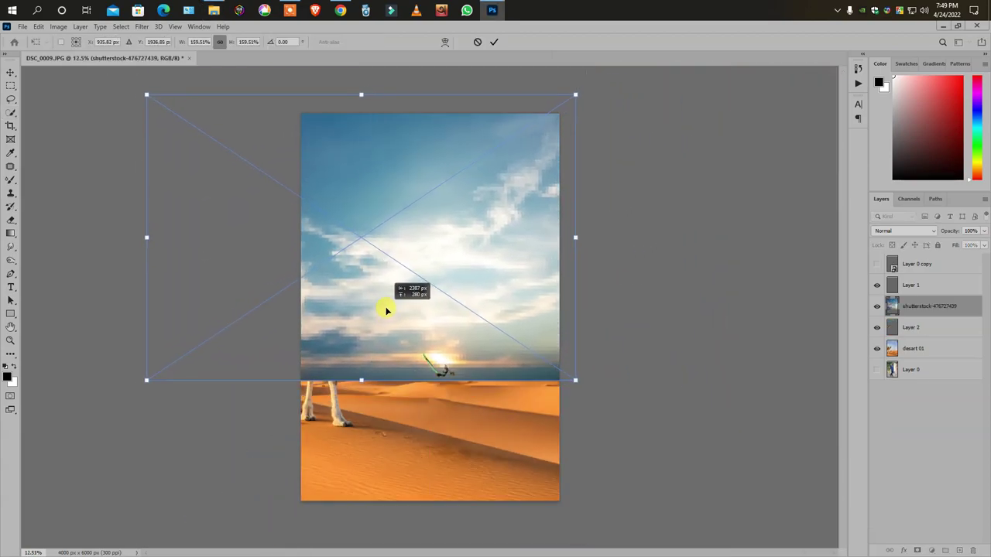
{"action": "left_click", "coordinate": [493, 42]}
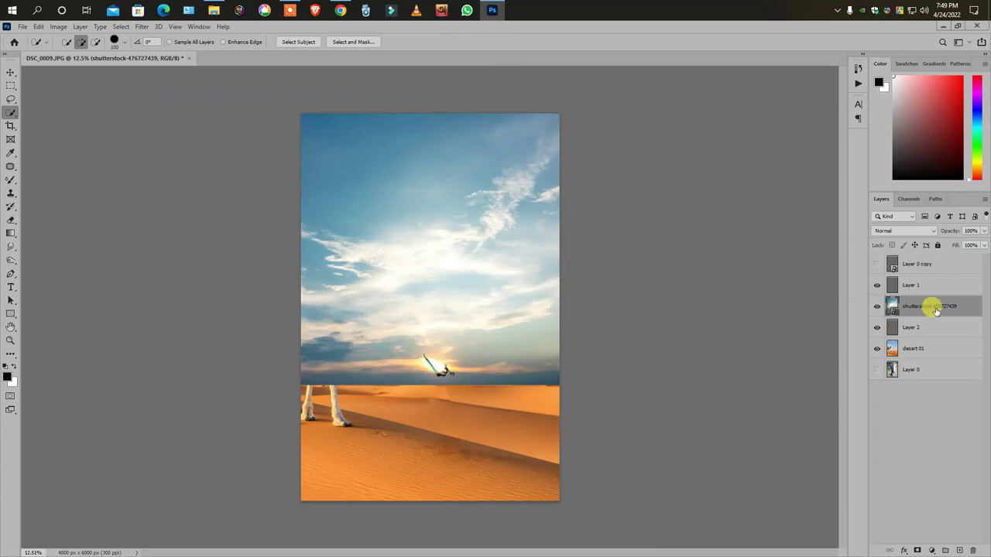
Move the sky layer below the camel and give it a layer mask
{"action": "left_click_drag", "start_coordinate": [922, 333], "coordinate": [921, 330]}
{"action": "right_click", "coordinate": [921, 327]}
{"action": "key", "text": "Escape"}
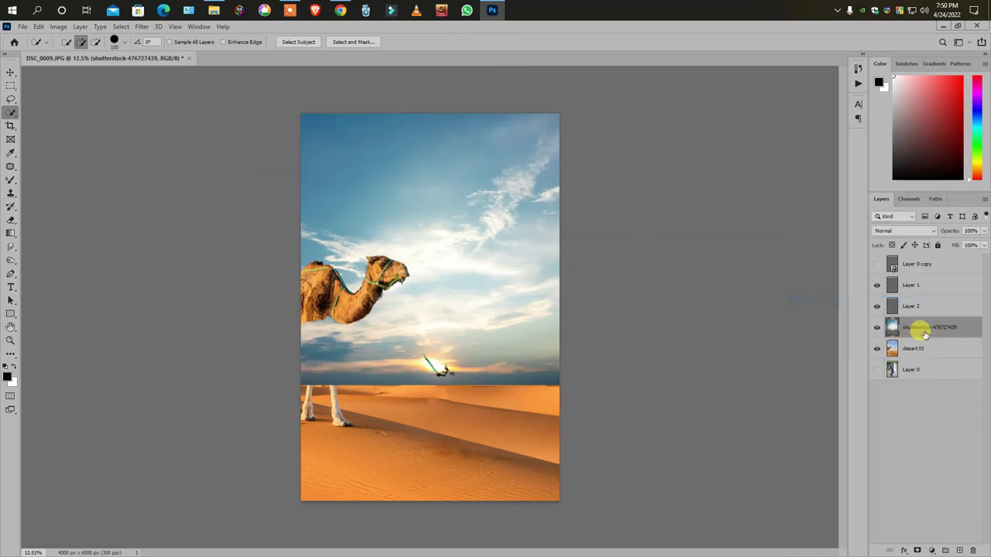
{"action": "left_click", "coordinate": [916, 550]}
{"action": "scroll", "coordinate": [364, 392], "scroll_direction": "up", "scroll_amount": 2}
{"action": "left_click", "coordinate": [11, 232]}
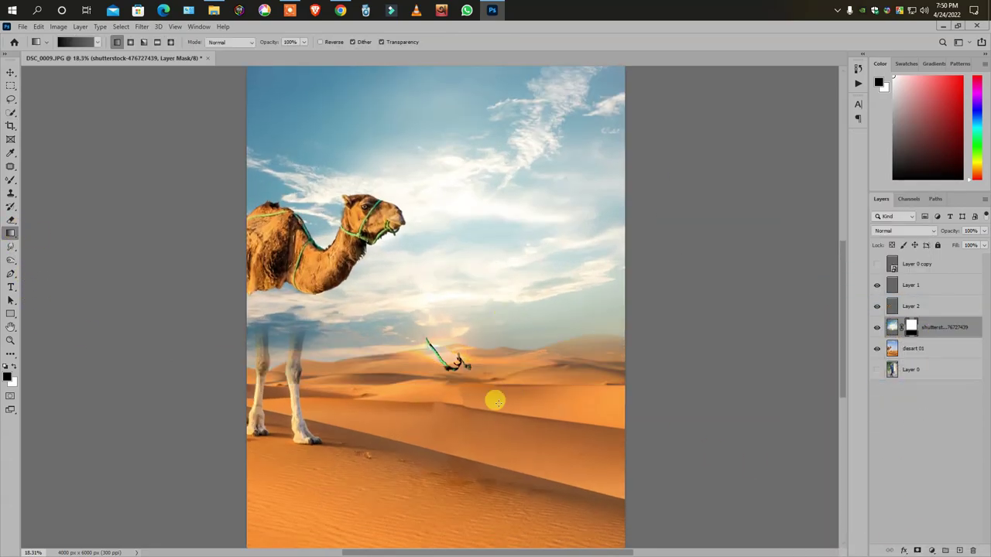
Drag trial gradients to blend the sky into the desert
{"action": "left_click_drag", "start_coordinate": [493, 400], "coordinate": [507, 179]}
{"action": "left_click_drag", "start_coordinate": [484, 329], "coordinate": [480, 274]}
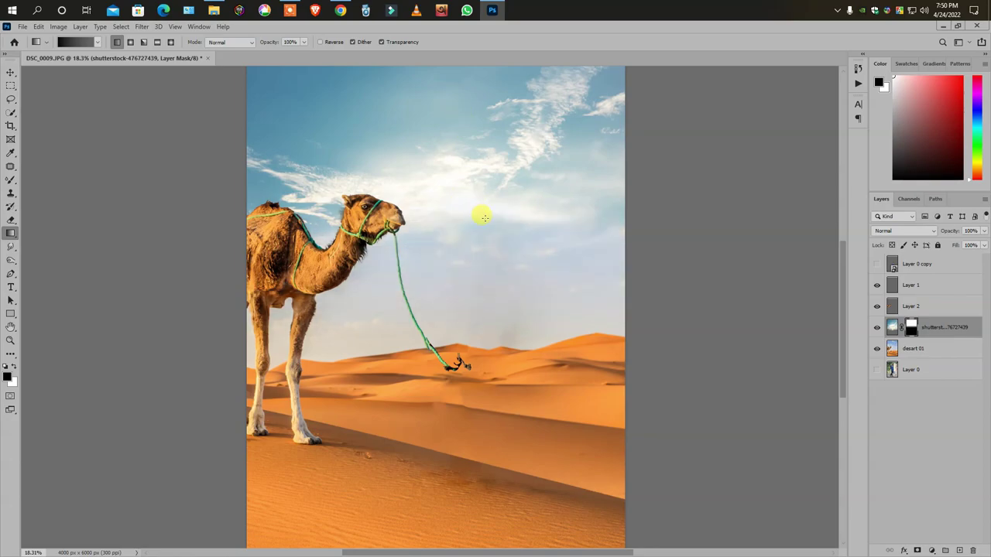
{"action": "scroll", "coordinate": [453, 247], "scroll_direction": "down", "scroll_amount": 1}
Move the sky photo right and down over the desert
{"action": "left_click", "coordinate": [11, 72]}
{"action": "mouse_move", "coordinate": [455, 245]}
{"action": "left_mouse_down"}
{"action": "mouse_move", "coordinate": [513, 204]}
{"action": "mouse_move", "coordinate": [537, 241]}
{"action": "mouse_move", "coordinate": [502, 248]}
{"action": "mouse_move", "coordinate": [588, 230]}
{"action": "left_mouse_up"}
{"action": "left_click", "coordinate": [582, 269]}
{"action": "scroll", "coordinate": [582, 268], "scroll_direction": "up", "scroll_amount": 4}
{"action": "scroll", "coordinate": [488, 307], "scroll_direction": "down", "scroll_amount": 2}
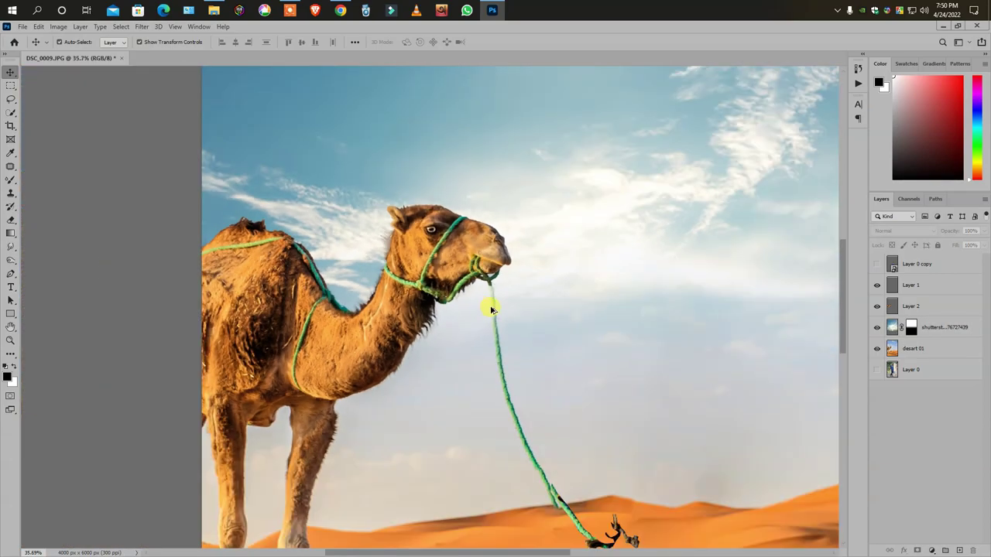
{"action": "scroll", "coordinate": [542, 272], "scroll_direction": "down", "scroll_amount": 1}
Erase the sky from over the camel's legs and rope
{"action": "left_click", "coordinate": [542, 272]}
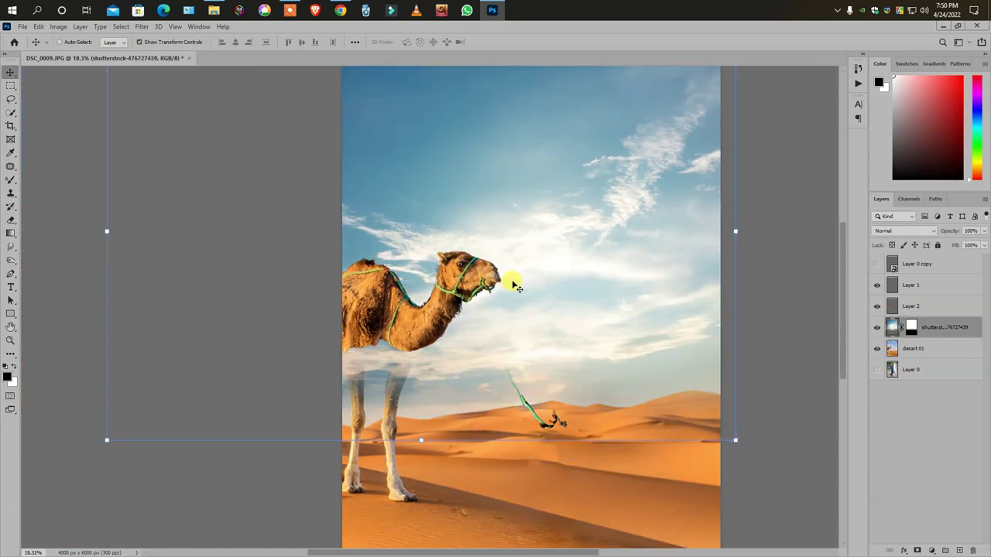
{"action": "scroll", "coordinate": [195, 349], "scroll_direction": "down", "scroll_amount": 2}
{"action": "left_click", "coordinate": [10, 221]}
{"action": "scroll", "coordinate": [306, 353], "scroll_direction": "up", "scroll_amount": 3}
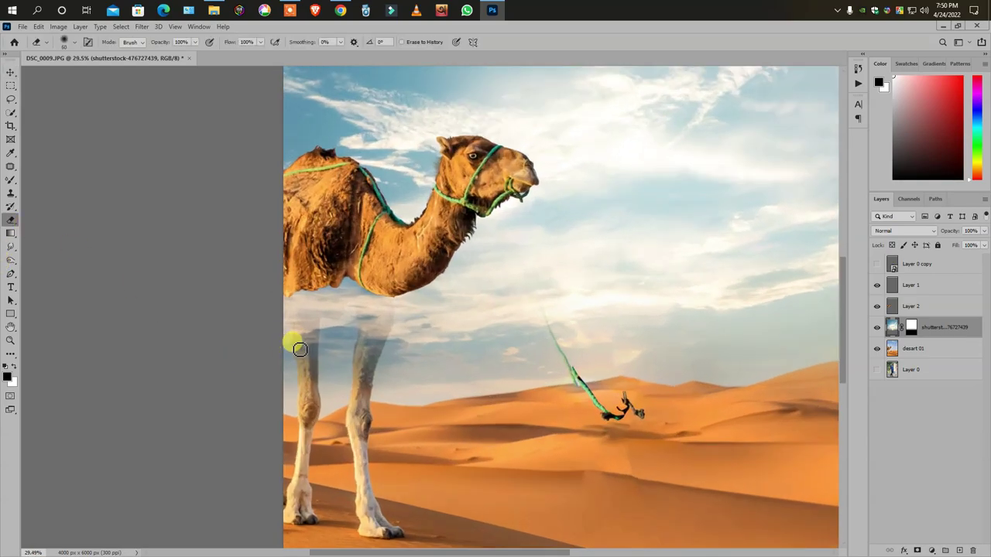
{"action": "mouse_move", "coordinate": [391, 219]}
{"action": "left_mouse_down"}
{"action": "mouse_move", "coordinate": [460, 281]}
{"action": "mouse_move", "coordinate": [480, 372]}
{"action": "mouse_move", "coordinate": [256, 245]}
{"action": "left_mouse_up"}
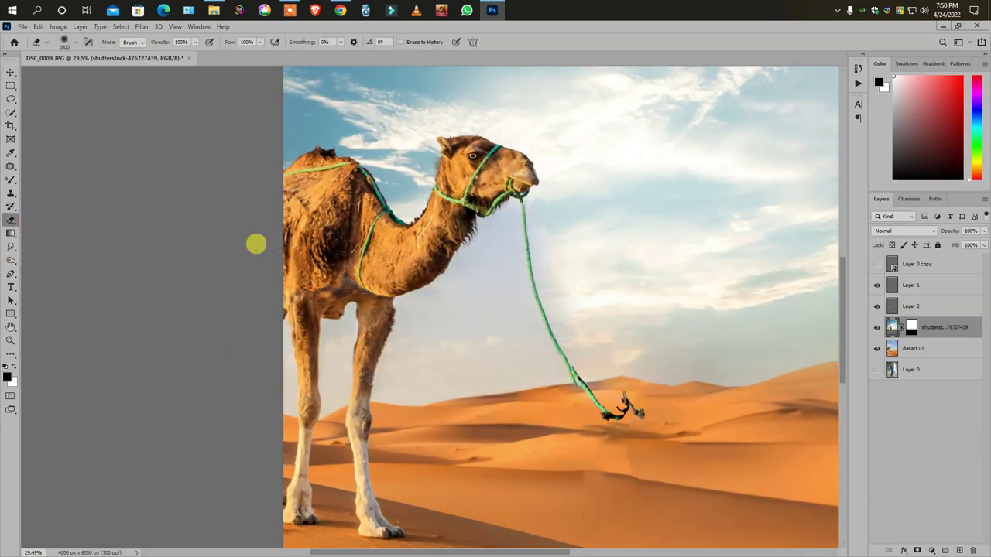
Try a gradient across the horizon, then undo the darkened result
{"action": "left_click", "coordinate": [10, 233]}
{"action": "scroll", "coordinate": [187, 325], "scroll_direction": "down", "scroll_amount": 2}
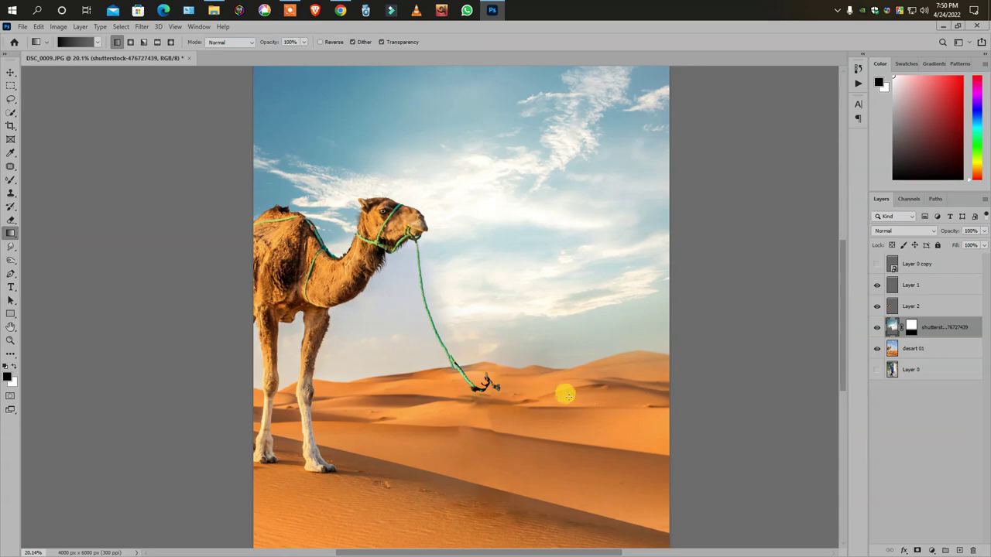
{"action": "left_click_drag", "start_coordinate": [522, 282], "coordinate": [533, 386]}
{"action": "key", "text": "ctrl+z"}
Drag a gradient on the sky layer's mask to fade clouds softly into the horizon
{"action": "left_click", "coordinate": [912, 328]}
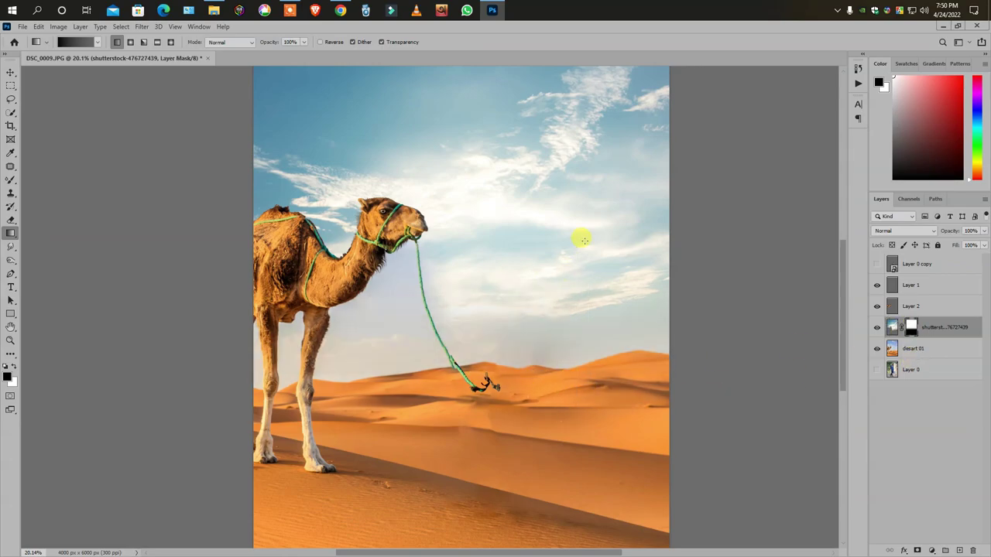
{"action": "left_click_drag", "start_coordinate": [580, 237], "coordinate": [534, 358]}
{"action": "left_click_drag", "start_coordinate": [404, 375], "coordinate": [571, 244]}
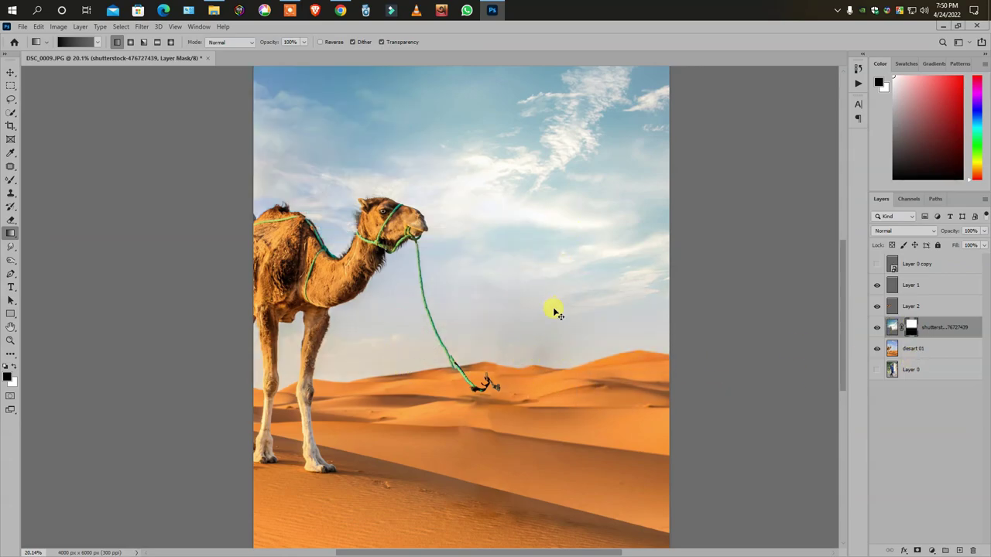
{"action": "mouse_move", "coordinate": [555, 311]}
{"action": "left_mouse_down"}
{"action": "mouse_move", "coordinate": [394, 358]}
{"action": "mouse_move", "coordinate": [565, 219]}
{"action": "left_mouse_up"}
{"action": "scroll", "coordinate": [565, 219], "scroll_direction": "down", "scroll_amount": 2}
{"action": "scroll", "coordinate": [480, 279], "scroll_direction": "up", "scroll_amount": 1}
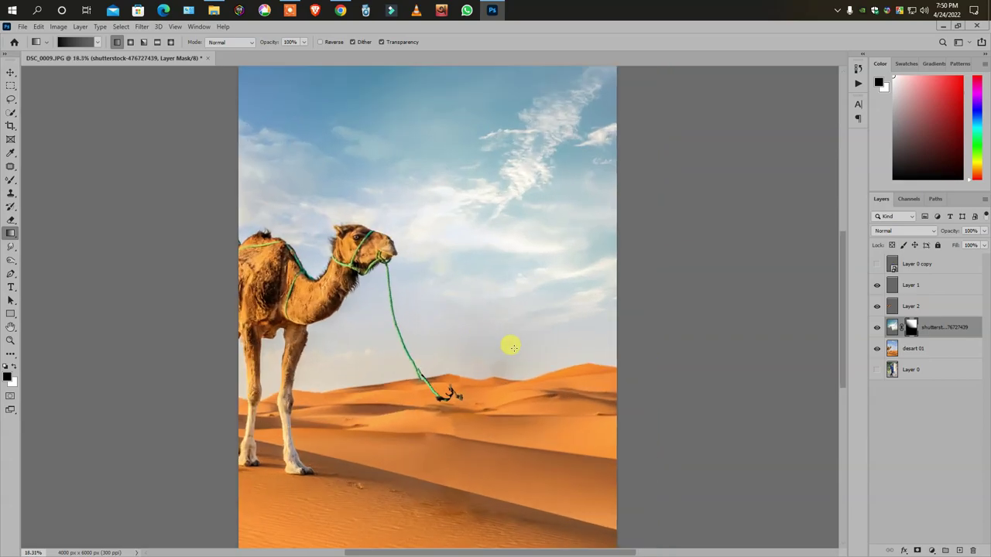
{"action": "scroll", "coordinate": [525, 340], "scroll_direction": "down", "scroll_amount": 1}
{"action": "scroll", "coordinate": [521, 271], "scroll_direction": "down", "scroll_amount": 2}
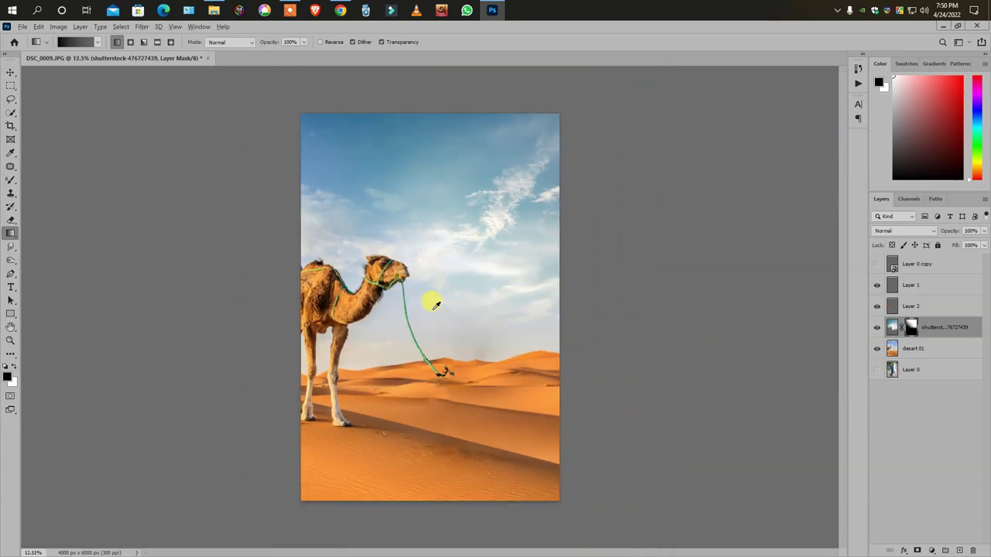
{"action": "scroll", "coordinate": [436, 304], "scroll_direction": "up", "scroll_amount": 2}
{"action": "scroll", "coordinate": [411, 317], "scroll_direction": "down", "scroll_amount": 2}
{"action": "scroll", "coordinate": [413, 319], "scroll_direction": "down", "scroll_amount": 1}
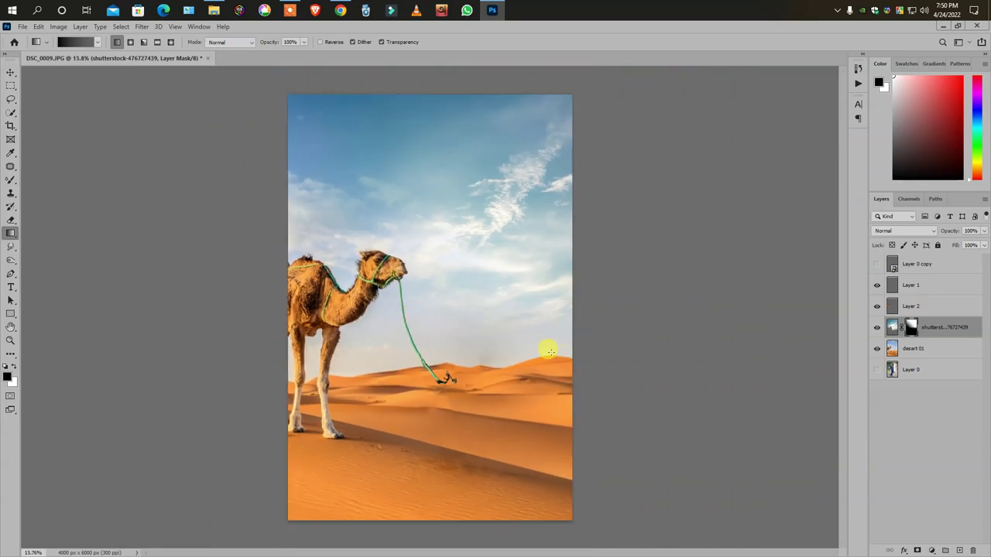
{"action": "scroll", "coordinate": [549, 352], "scroll_direction": "up", "scroll_amount": 5}
{"action": "scroll", "coordinate": [469, 376], "scroll_direction": "down", "scroll_amount": 2}
With Clone Stamp active, select the desert 01 layer and drag the boy photo layer to the top
{"action": "left_click", "coordinate": [11, 193]}
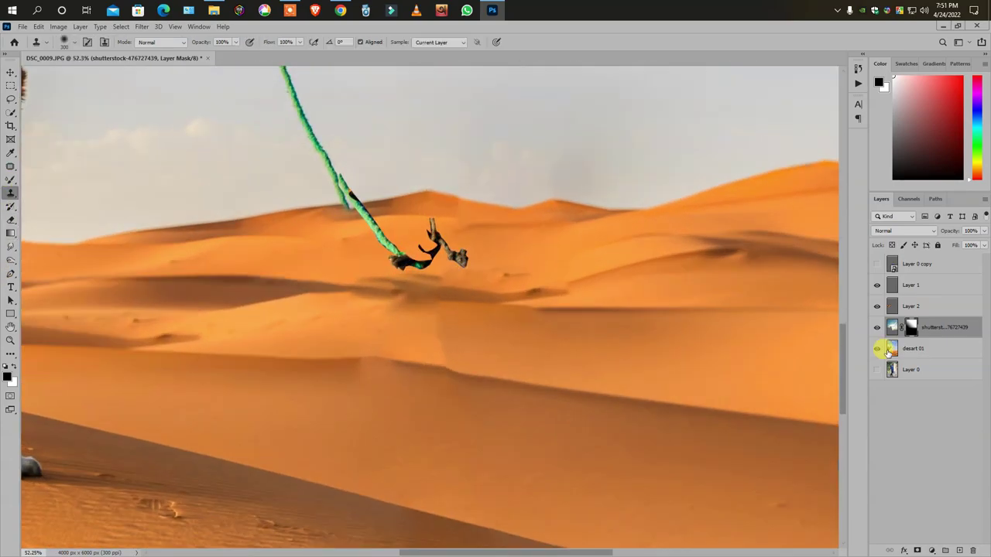
{"action": "left_click", "coordinate": [890, 350]}
{"action": "scroll", "coordinate": [388, 403], "scroll_direction": "up", "scroll_amount": 3}
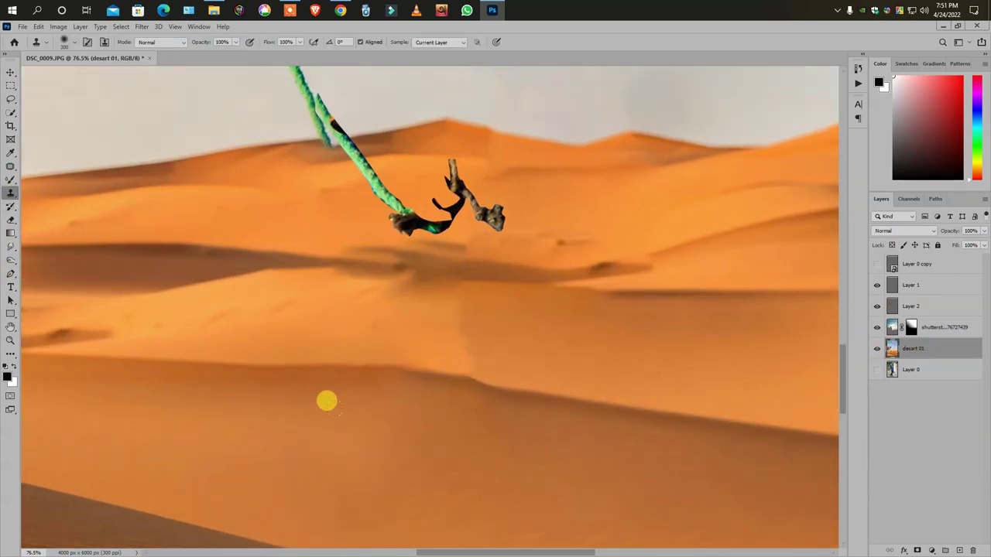
{"action": "scroll", "coordinate": [474, 361], "scroll_direction": "down", "scroll_amount": 2}
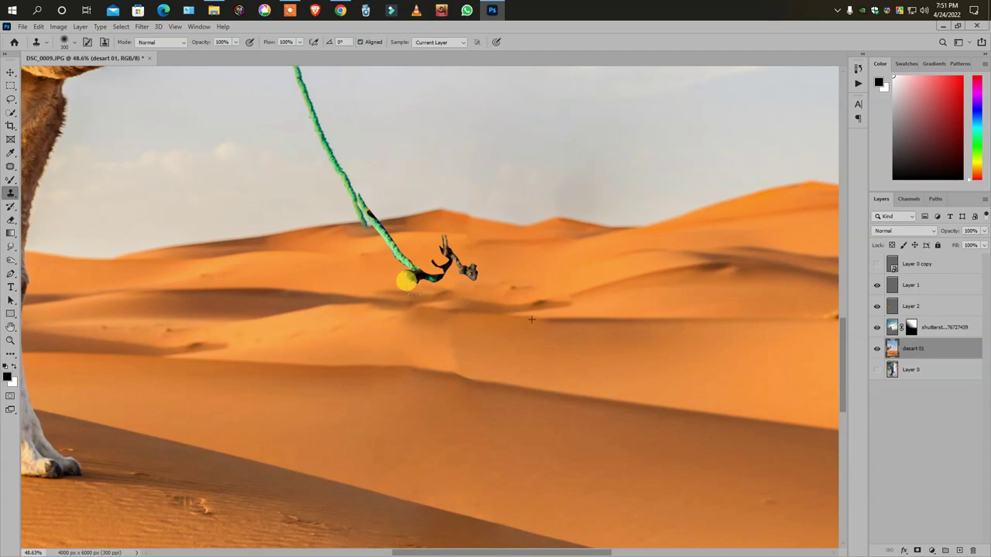
{"action": "scroll", "coordinate": [489, 431], "scroll_direction": "down", "scroll_amount": 4}
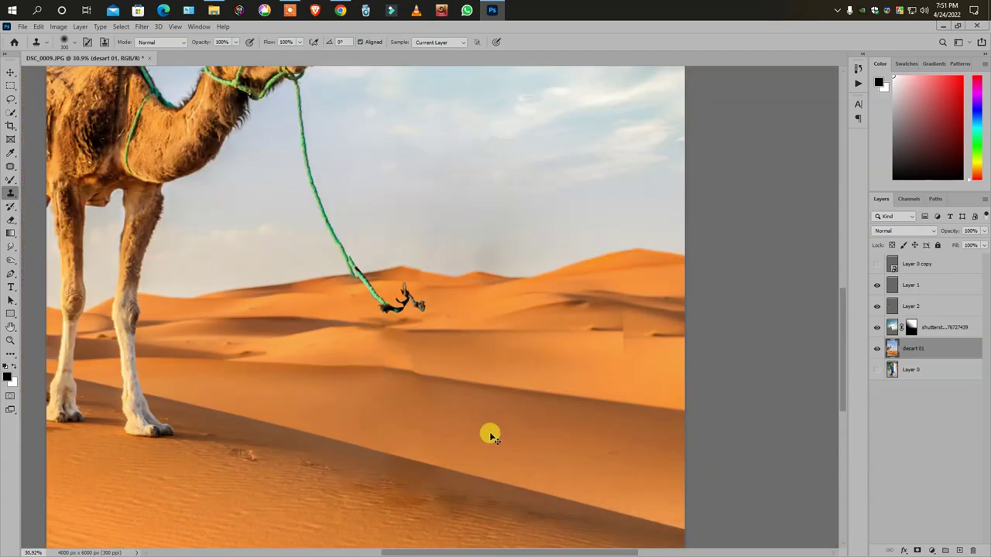
{"action": "scroll", "coordinate": [424, 358], "scroll_direction": "up", "scroll_amount": 3}
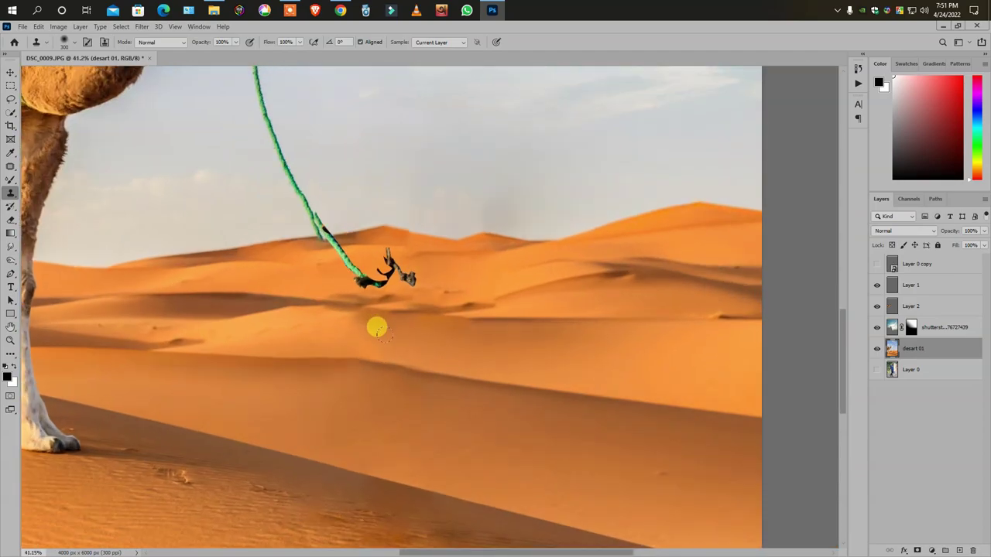
{"action": "scroll", "coordinate": [522, 449], "scroll_direction": "down", "scroll_amount": 3}
{"action": "scroll", "coordinate": [485, 439], "scroll_direction": "down", "scroll_amount": 3}
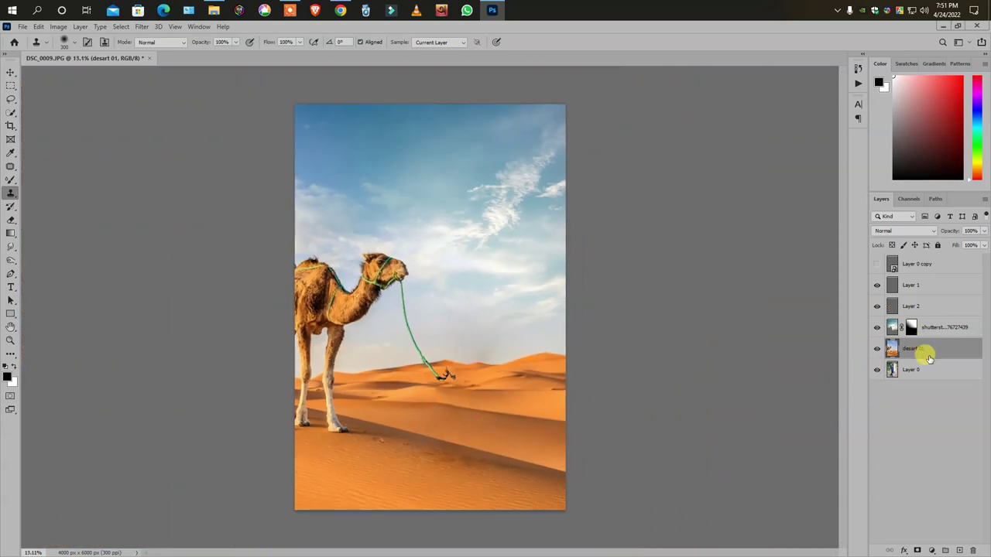
{"action": "left_click_drag", "start_coordinate": [929, 368], "coordinate": [955, 259]}
Delete the original Layer 0 photo and show the cut-out boy layer
{"action": "key", "text": "v"}
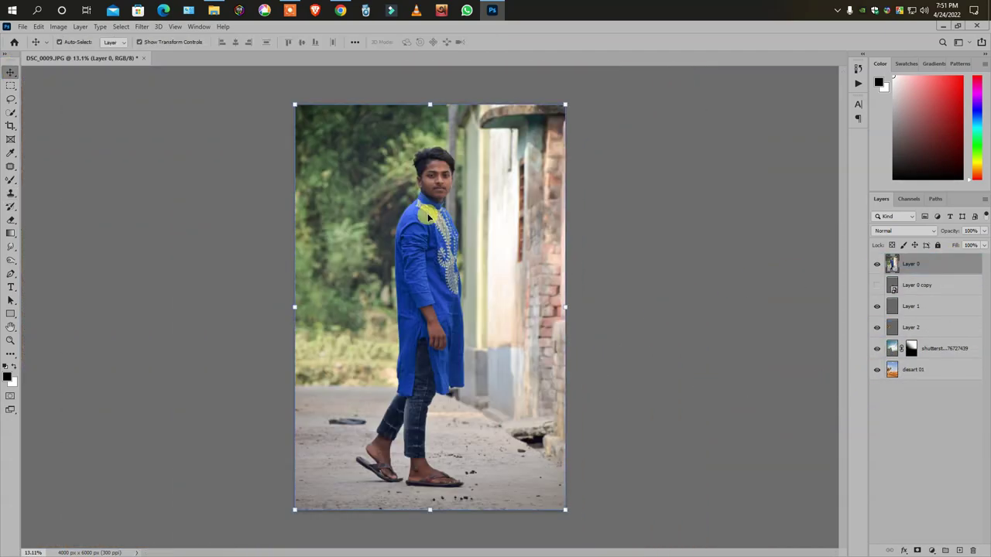
{"action": "key", "text": "Delete"}
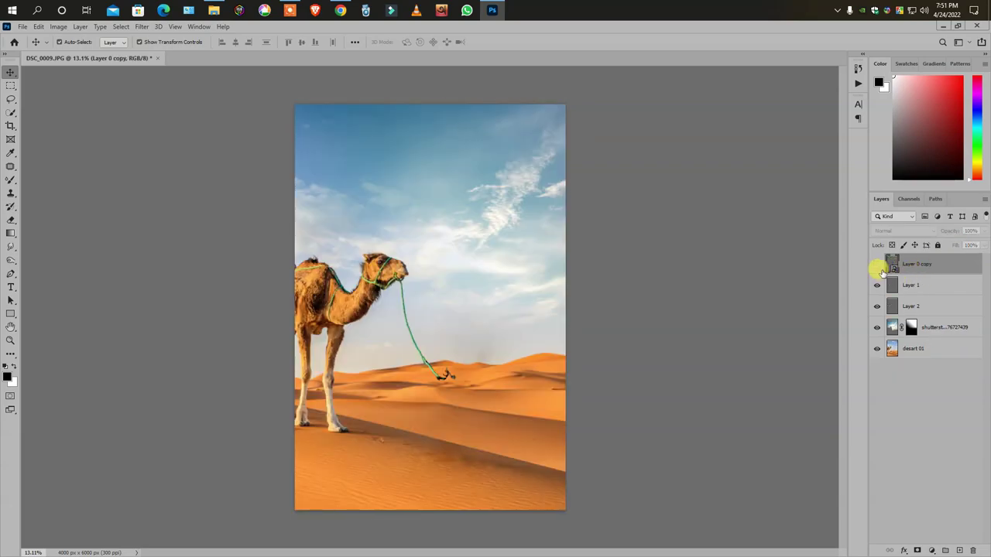
{"action": "left_click", "coordinate": [877, 264]}
Place the boy layer beneath the rope layer and move him closer to the camel
{"action": "scroll", "coordinate": [464, 348], "scroll_direction": "up", "scroll_amount": 3}
{"action": "scroll", "coordinate": [453, 390], "scroll_direction": "up", "scroll_amount": 1}
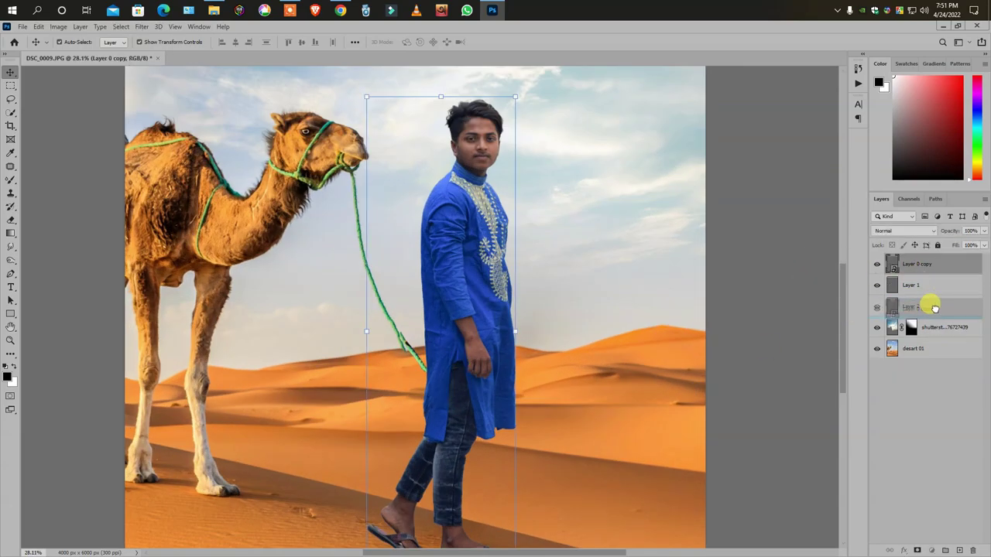
{"action": "left_click_drag", "start_coordinate": [920, 294], "coordinate": [929, 297]}
{"action": "mouse_move", "coordinate": [479, 287]}
{"action": "left_mouse_down"}
{"action": "mouse_move", "coordinate": [451, 295]}
{"action": "mouse_move", "coordinate": [467, 271]}
{"action": "left_mouse_up"}
{"action": "scroll", "coordinate": [447, 302], "scroll_direction": "down", "scroll_amount": 2}
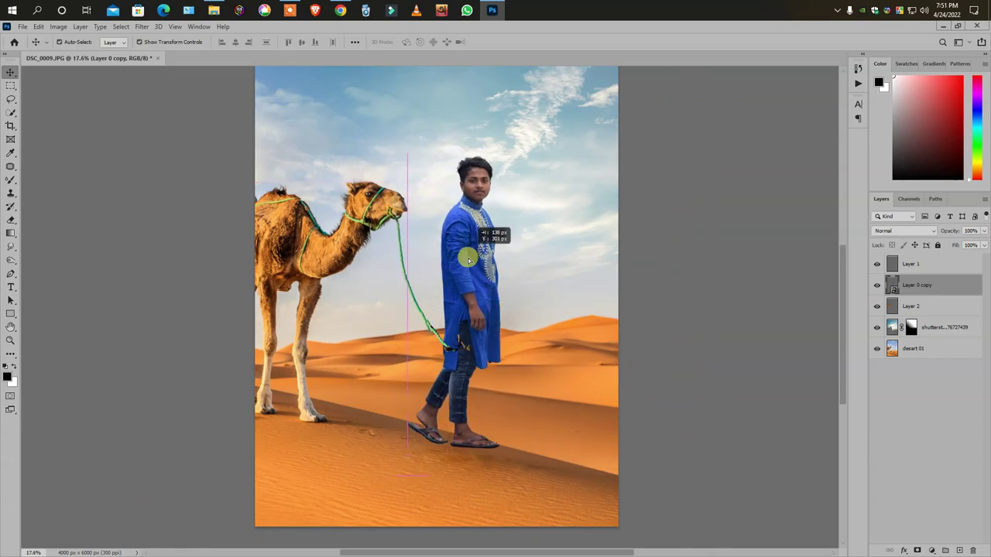
Puppet Warp the rope with three pins, pulling its end into the boy's hand
{"action": "scroll", "coordinate": [447, 338], "scroll_direction": "up", "scroll_amount": 3}
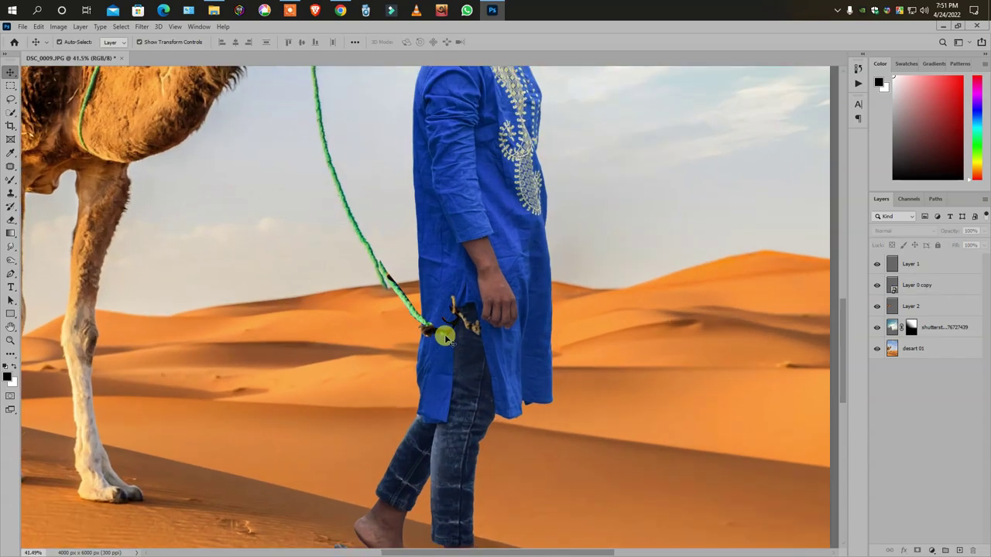
{"action": "left_click_drag", "start_coordinate": [445, 333], "coordinate": [434, 343]}
{"action": "left_click", "coordinate": [38, 26]}
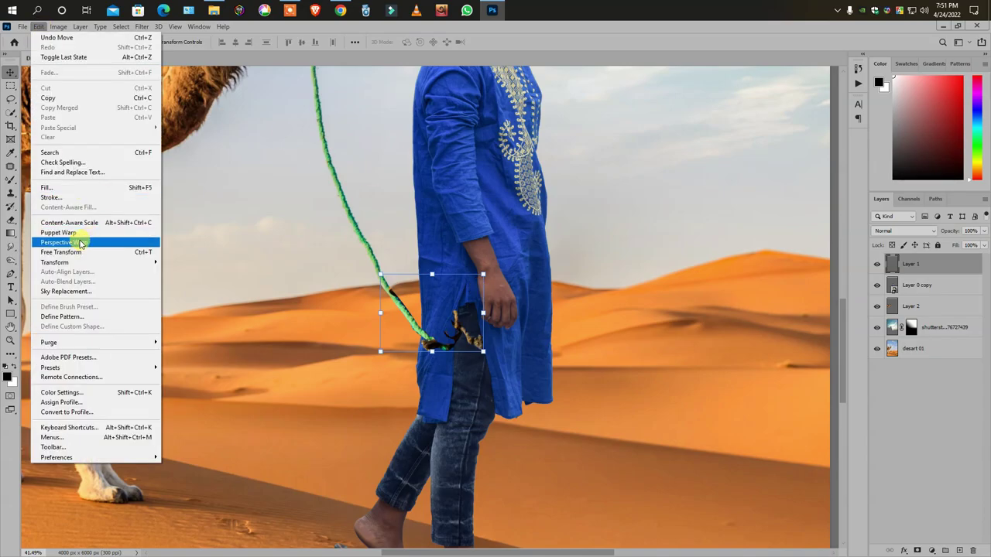
{"action": "left_click", "coordinate": [106, 243]}
{"action": "scroll", "coordinate": [455, 322], "scroll_direction": "up", "scroll_amount": 3}
{"action": "left_click", "coordinate": [261, 202]}
{"action": "left_click", "coordinate": [336, 300]}
{"action": "left_click", "coordinate": [405, 365]}
{"action": "scroll", "coordinate": [405, 365], "scroll_direction": "down", "scroll_amount": 3}
{"action": "left_click_drag", "start_coordinate": [405, 365], "coordinate": [564, 281]}
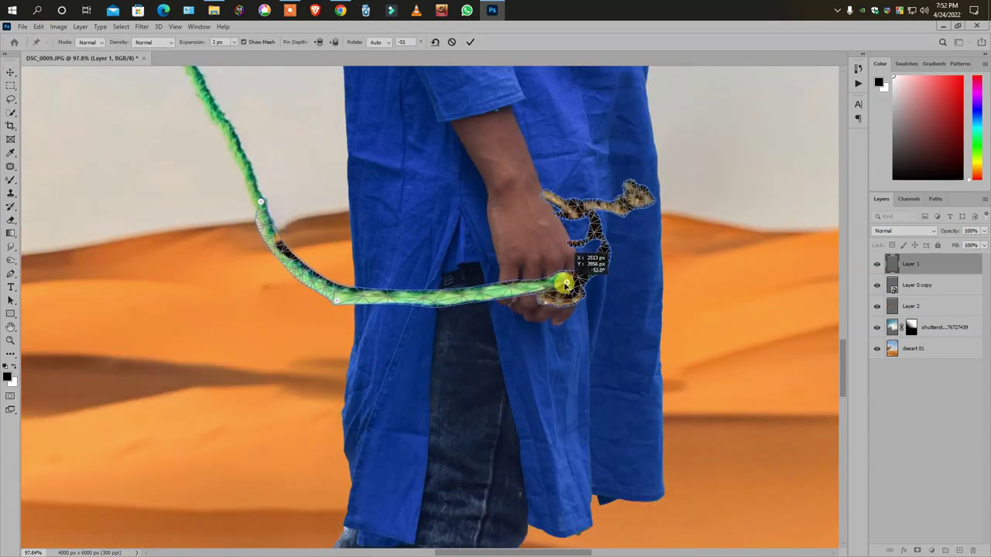
{"action": "key", "text": "Return"}
{"action": "key", "text": "ctrl+0"}
Deselect the rope and tidy its edges with Clone Stamp and Eraser
{"action": "scroll", "coordinate": [449, 400], "scroll_direction": "up", "scroll_amount": 5}
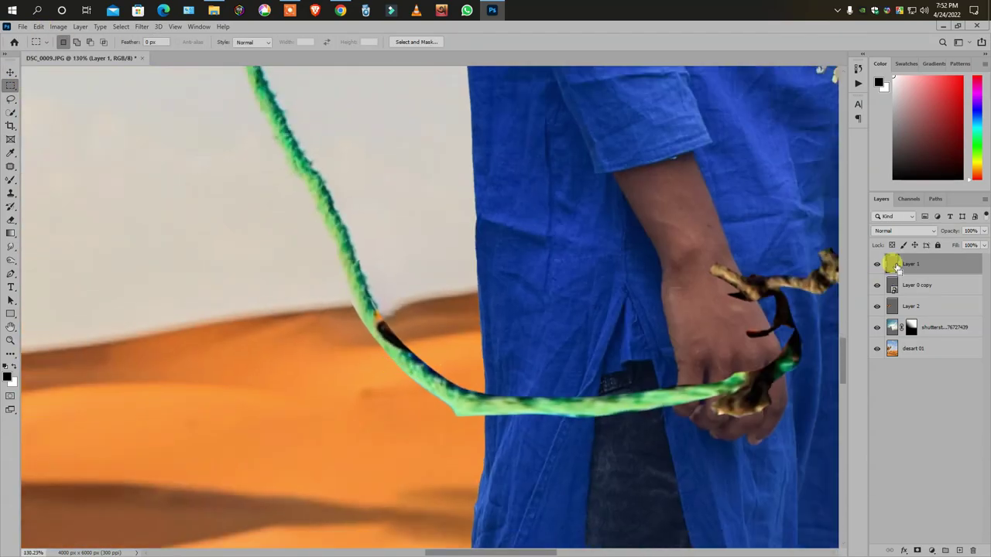
{"action": "scroll", "coordinate": [450, 400], "scroll_direction": "up", "scroll_amount": 3}
{"action": "key", "text": "s"}
{"action": "key", "text": "ctrl+d"}
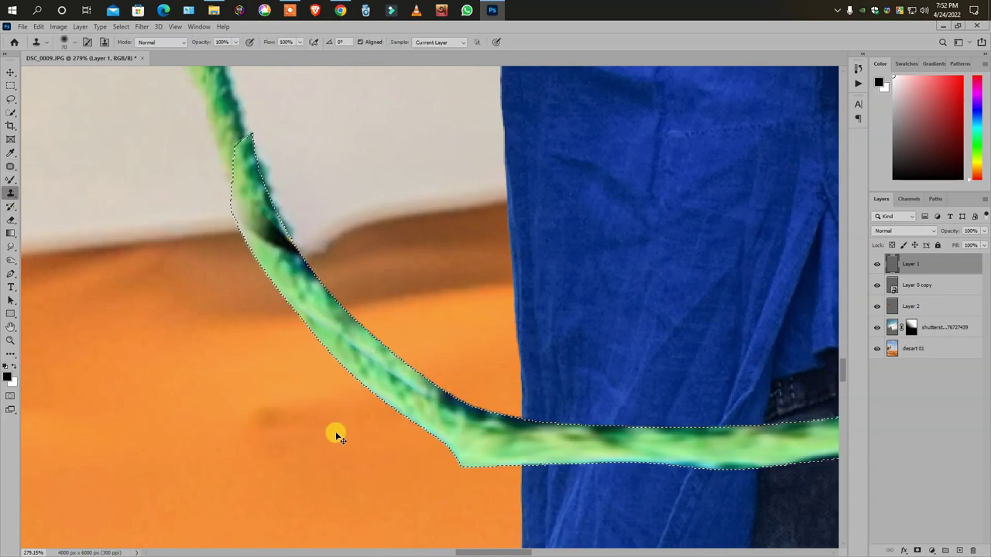
{"action": "scroll", "coordinate": [128, 223], "scroll_direction": "down", "scroll_amount": 2}
{"action": "key", "text": "e"}
{"action": "scroll", "coordinate": [385, 427], "scroll_direction": "down", "scroll_amount": 2}
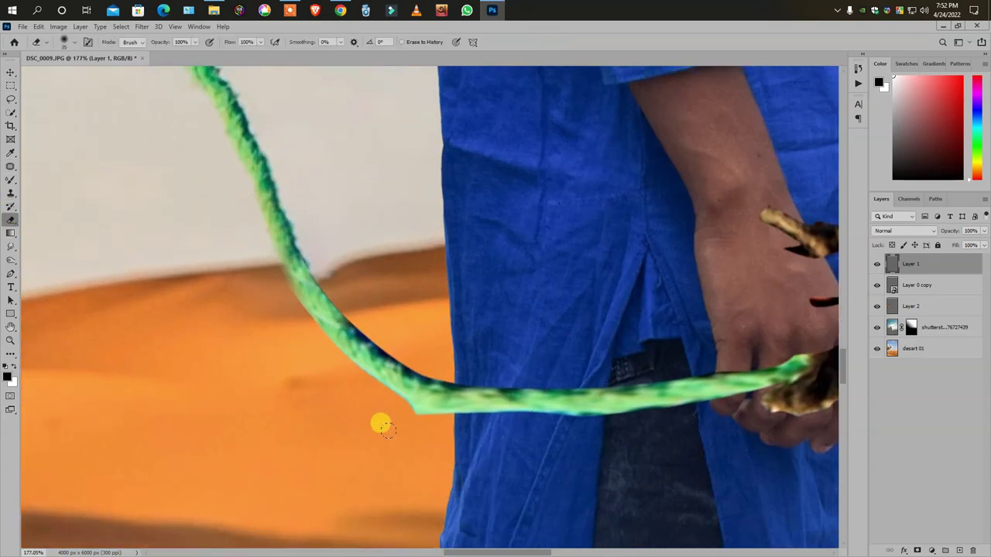
{"action": "scroll", "coordinate": [380, 343], "scroll_direction": "down", "scroll_amount": 2}
{"action": "scroll", "coordinate": [348, 323], "scroll_direction": "up", "scroll_amount": 3}
{"action": "scroll", "coordinate": [376, 361], "scroll_direction": "down", "scroll_amount": 3}
{"action": "key", "text": "alt+comma"}
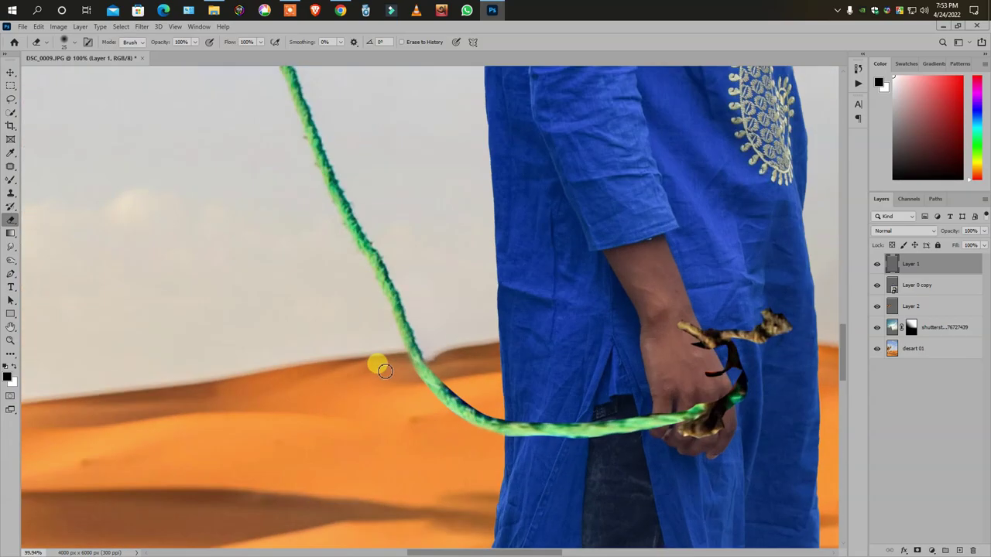
{"action": "scroll", "coordinate": [352, 329], "scroll_direction": "up", "scroll_amount": 2}
{"action": "key", "text": "s"}
{"action": "scroll", "coordinate": [419, 341], "scroll_direction": "down", "scroll_amount": 5}
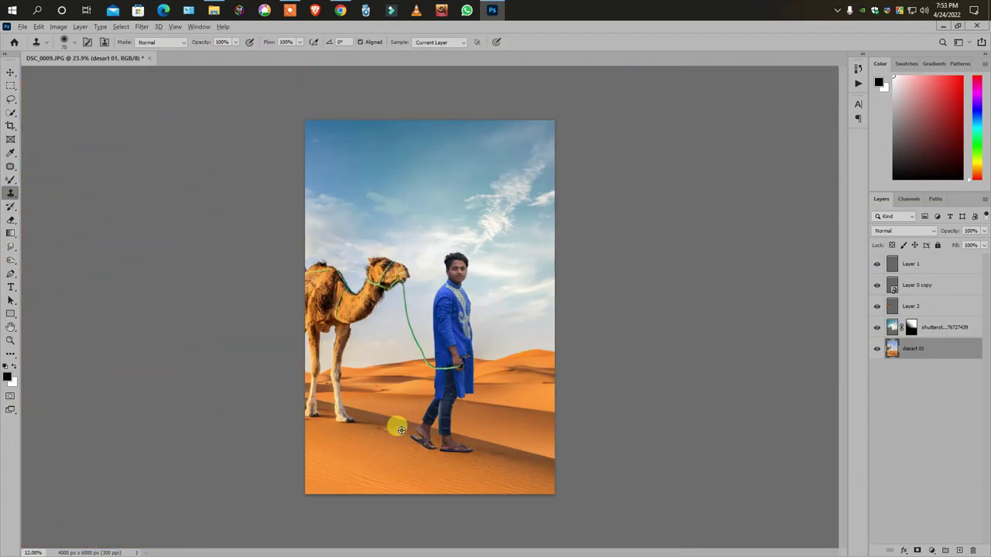
{"action": "scroll", "coordinate": [434, 456], "scroll_direction": "up", "scroll_amount": 2}
{"action": "scroll", "coordinate": [456, 363], "scroll_direction": "down", "scroll_amount": 3}
{"action": "scroll", "coordinate": [457, 372], "scroll_direction": "up", "scroll_amount": 4}
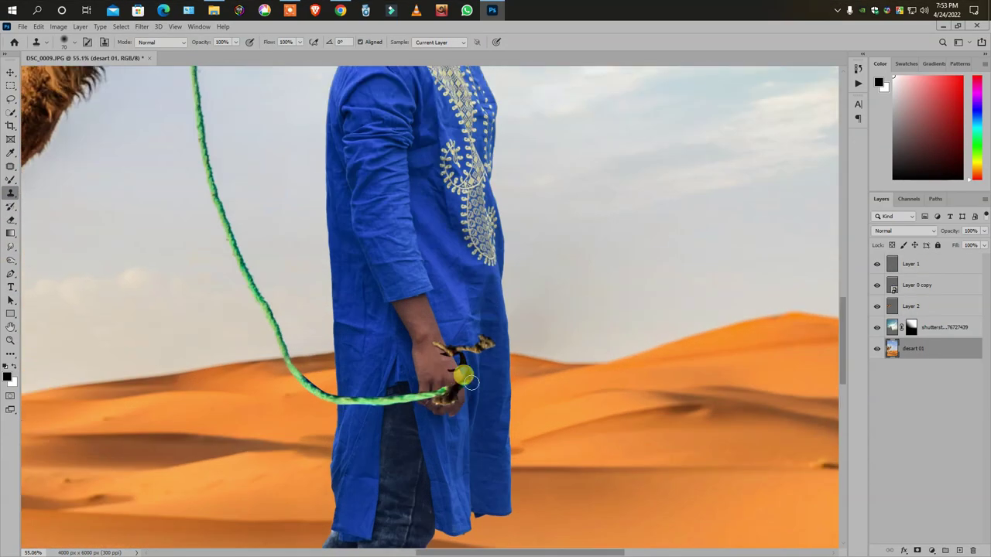
{"action": "scroll", "coordinate": [456, 372], "scroll_direction": "down", "scroll_amount": 3}
Rasterize the boy layer
{"action": "right_click", "coordinate": [913, 285]}
{"action": "left_click", "coordinate": [807, 302]}
{"action": "scroll", "coordinate": [442, 320], "scroll_direction": "down", "scroll_amount": 2}
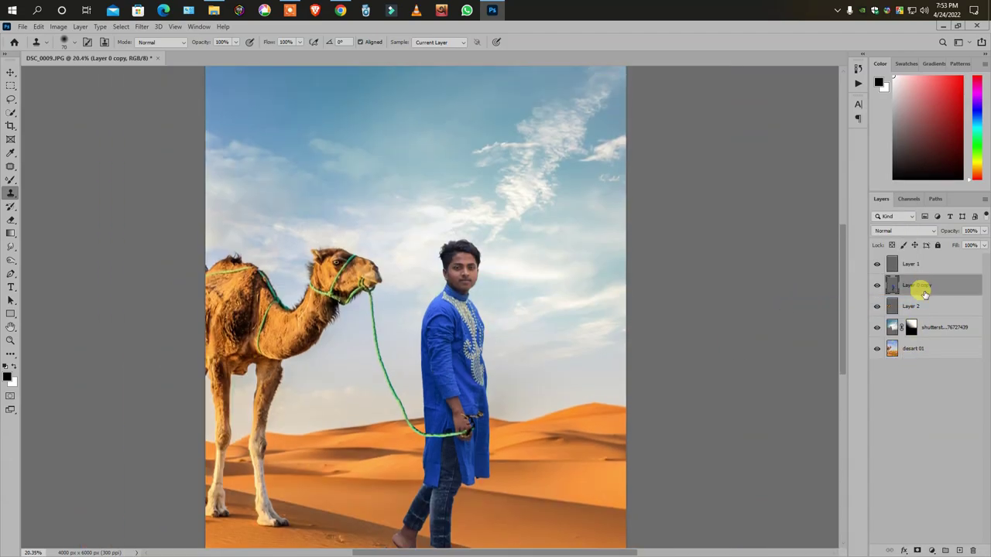
In Camera Raw Filter, brush over the boy's face with Exposure +0.80
{"action": "left_click", "coordinate": [141, 27]}
{"action": "left_click", "coordinate": [174, 99]}
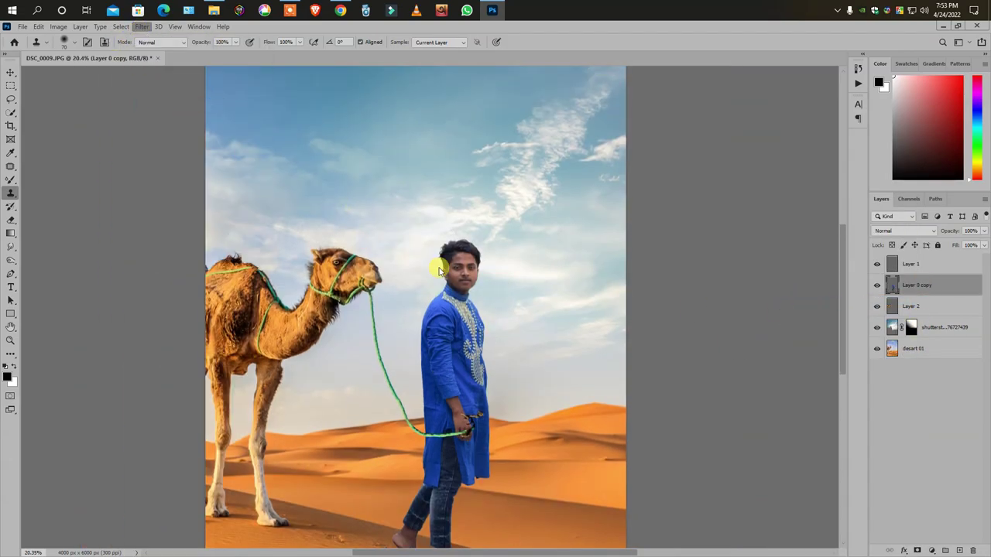
{"action": "scroll", "coordinate": [391, 287], "scroll_direction": "up", "scroll_amount": 3}
{"action": "scroll", "coordinate": [403, 320], "scroll_direction": "up", "scroll_amount": 2}
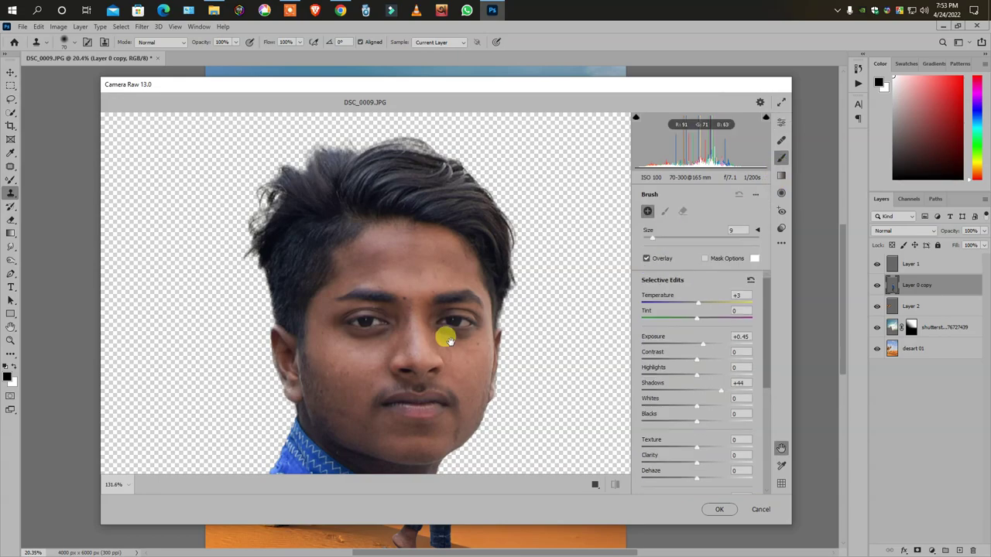
{"action": "left_click_drag", "start_coordinate": [449, 341], "coordinate": [464, 250]}
{"action": "mouse_move", "coordinate": [408, 267]}
{"action": "left_mouse_down"}
{"action": "mouse_move", "coordinate": [327, 268]}
{"action": "mouse_move", "coordinate": [276, 228]}
{"action": "left_mouse_up"}
{"action": "left_click_drag", "start_coordinate": [702, 344], "coordinate": [707, 347]}
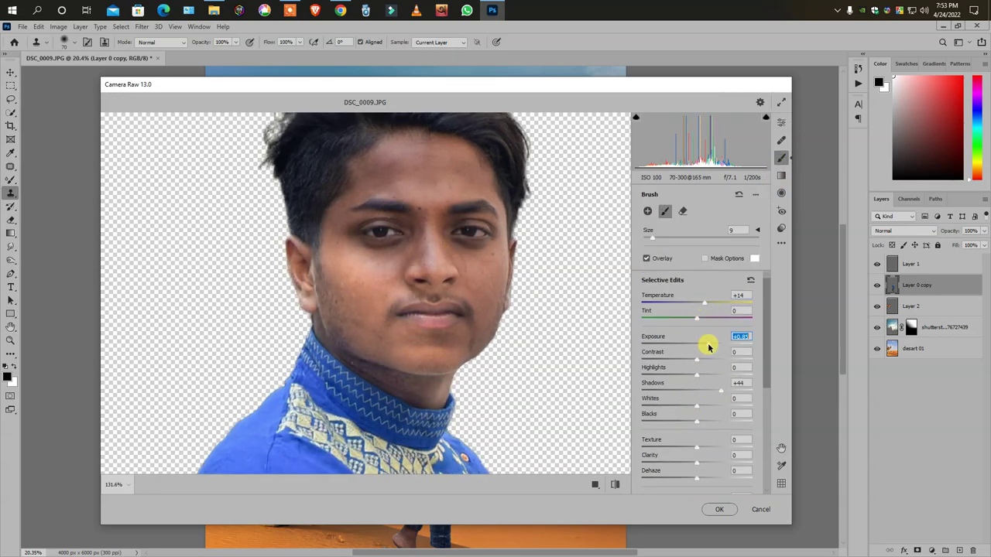
{"action": "mouse_move", "coordinate": [446, 315]}
{"action": "left_mouse_down"}
{"action": "mouse_move", "coordinate": [438, 368]}
{"action": "mouse_move", "coordinate": [320, 272]}
{"action": "mouse_move", "coordinate": [349, 199]}
{"action": "mouse_move", "coordinate": [309, 342]}
{"action": "mouse_move", "coordinate": [379, 306]}
{"action": "mouse_move", "coordinate": [462, 397]}
{"action": "left_mouse_up"}
Brush the left foot too and apply the edit (Temperature +14, Shadows +44)
{"action": "scroll", "coordinate": [465, 325], "scroll_direction": "down", "scroll_amount": 5}
{"action": "scroll", "coordinate": [442, 212], "scroll_direction": "down", "scroll_amount": 5}
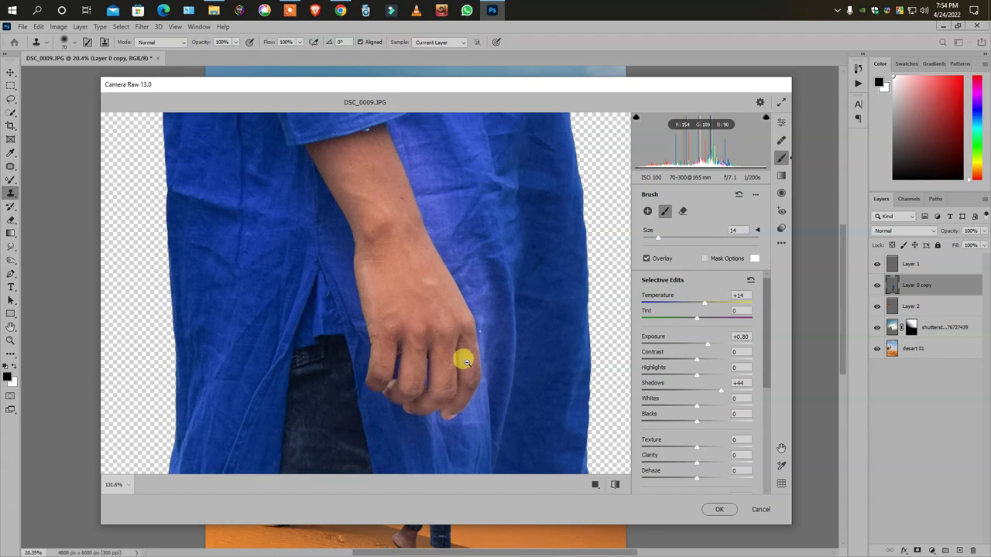
{"action": "scroll", "coordinate": [465, 362], "scroll_direction": "down", "scroll_amount": 5}
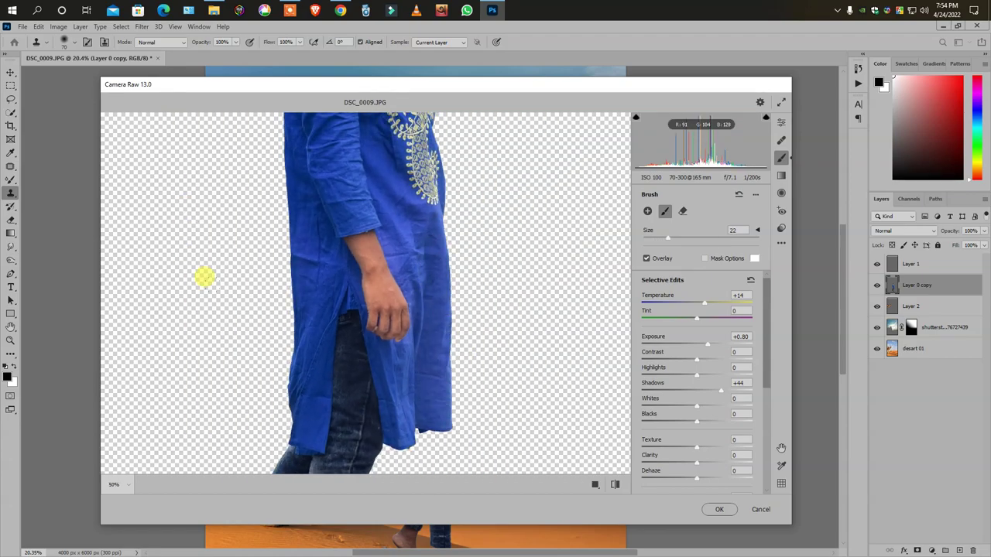
{"action": "scroll", "coordinate": [411, 227], "scroll_direction": "down", "scroll_amount": 5}
{"action": "scroll", "coordinate": [348, 287], "scroll_direction": "down", "scroll_amount": 3}
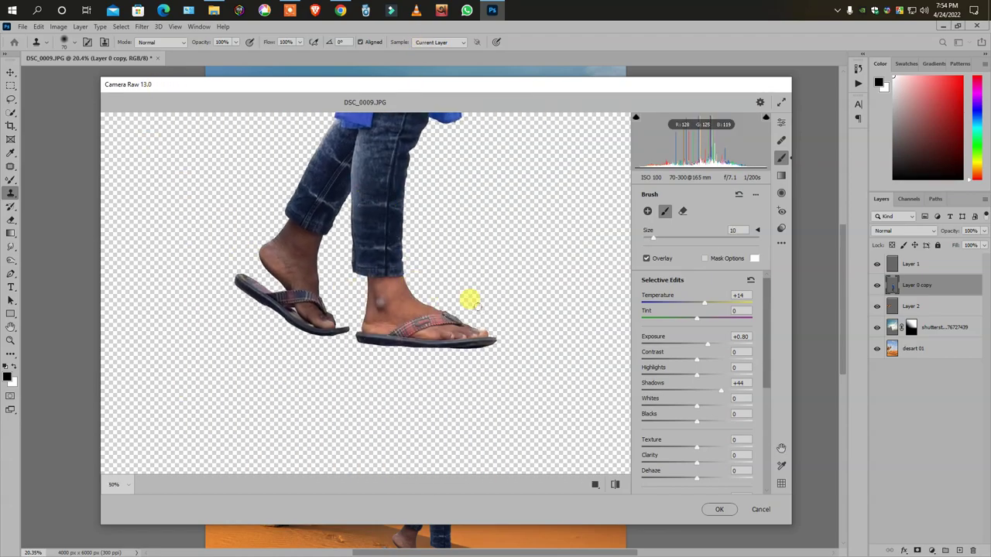
{"action": "left_click_drag", "start_coordinate": [475, 304], "coordinate": [275, 244]}
{"action": "scroll", "coordinate": [354, 295], "scroll_direction": "up", "scroll_amount": 5}
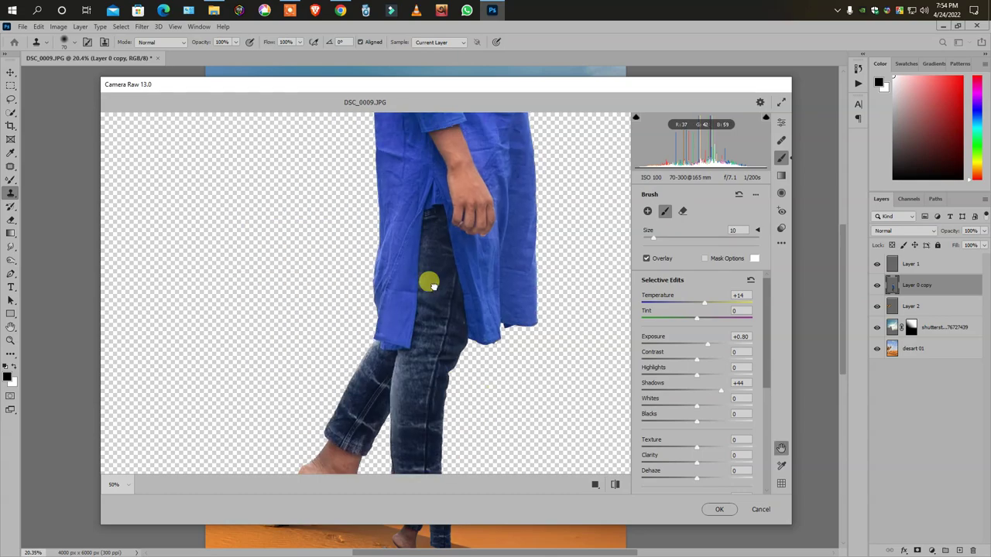
{"action": "scroll", "coordinate": [349, 214], "scroll_direction": "up", "scroll_amount": 5}
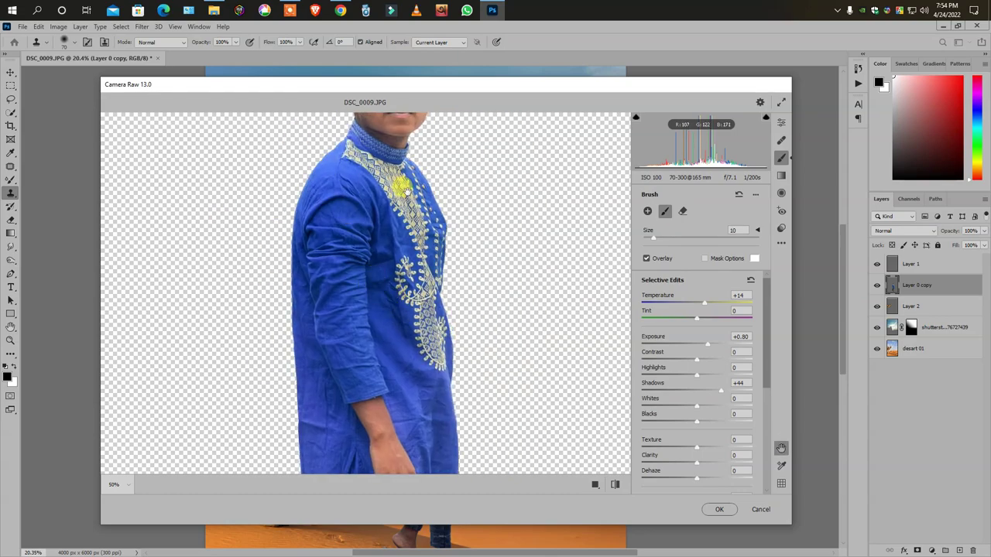
{"action": "scroll", "coordinate": [398, 300], "scroll_direction": "up", "scroll_amount": 5}
{"action": "key", "text": "super+x"}
{"action": "left_click", "coordinate": [398, 344]}
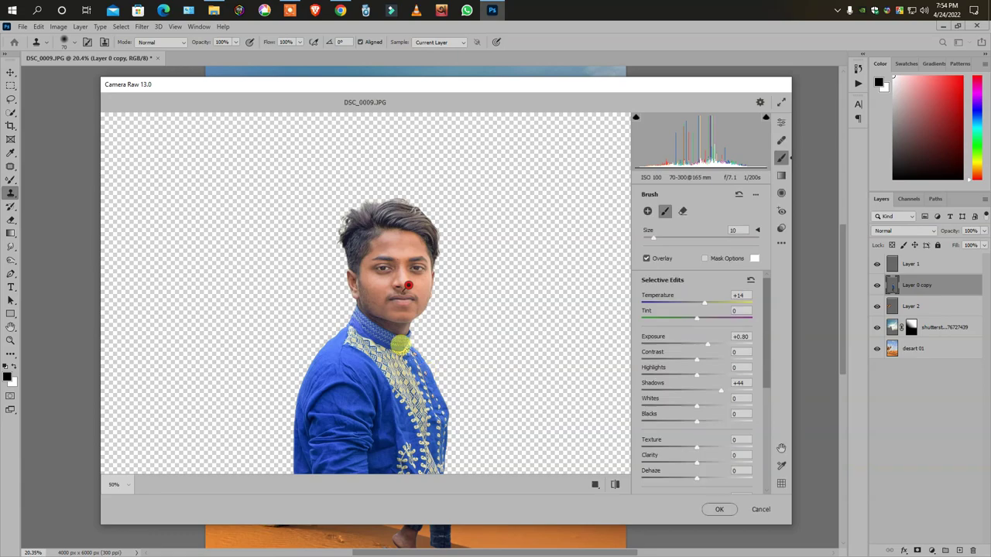
{"action": "left_click", "coordinate": [708, 509]}
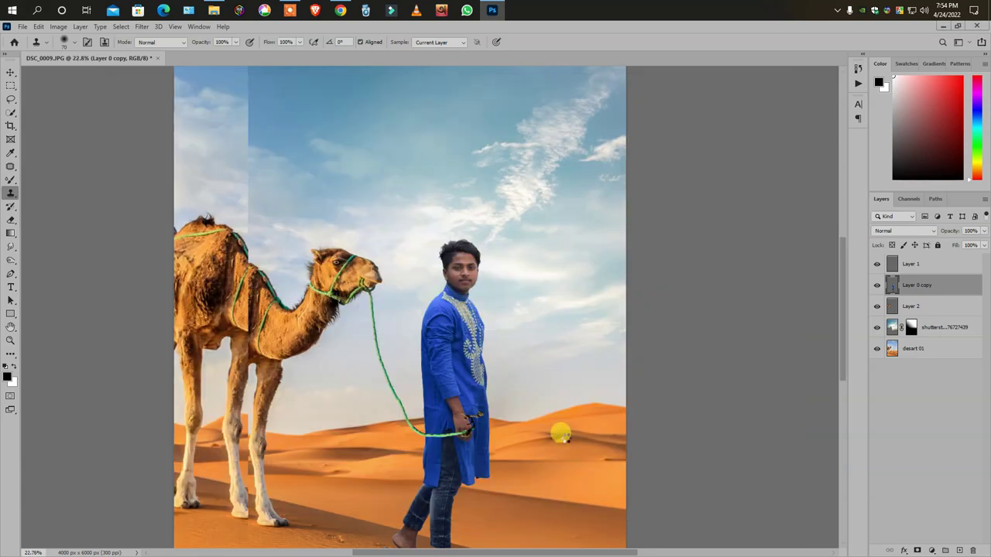
{"action": "scroll", "coordinate": [513, 270], "scroll_direction": "up", "scroll_amount": 3}
Reopen Camera Raw Filter and lower the brush exposure to +0.35
{"action": "left_click", "coordinate": [142, 26]}
{"action": "left_click", "coordinate": [175, 104]}
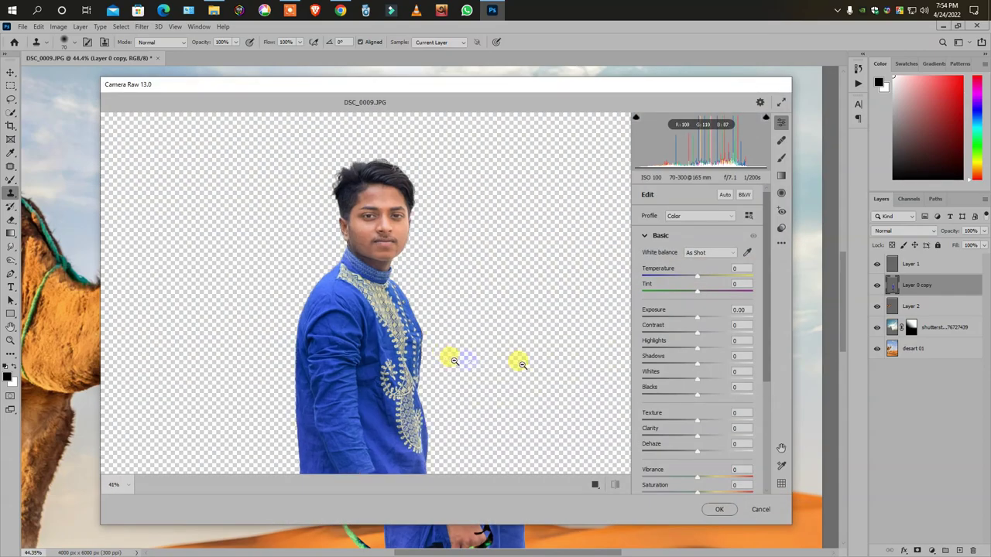
{"action": "left_click", "coordinate": [788, 159]}
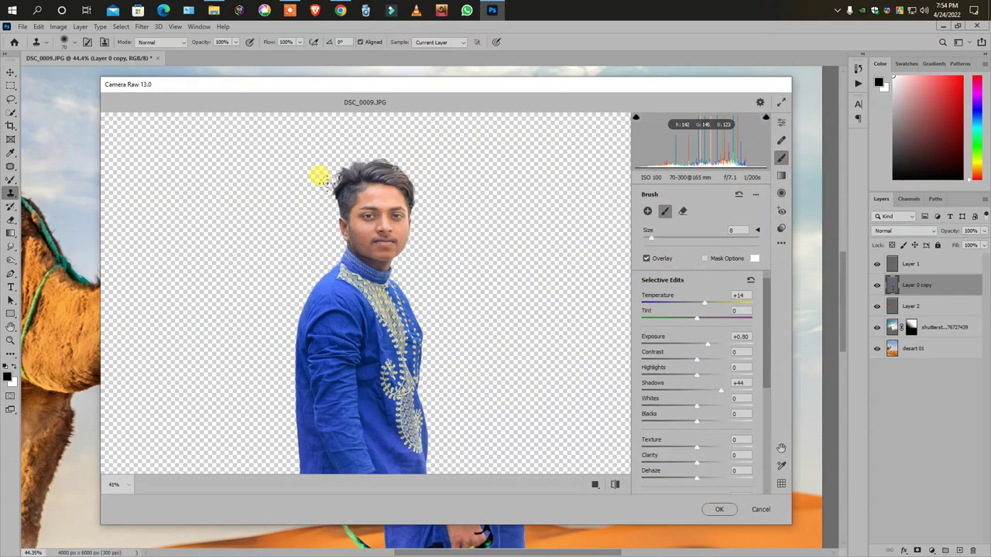
{"action": "left_click_drag", "start_coordinate": [719, 355], "coordinate": [701, 346]}
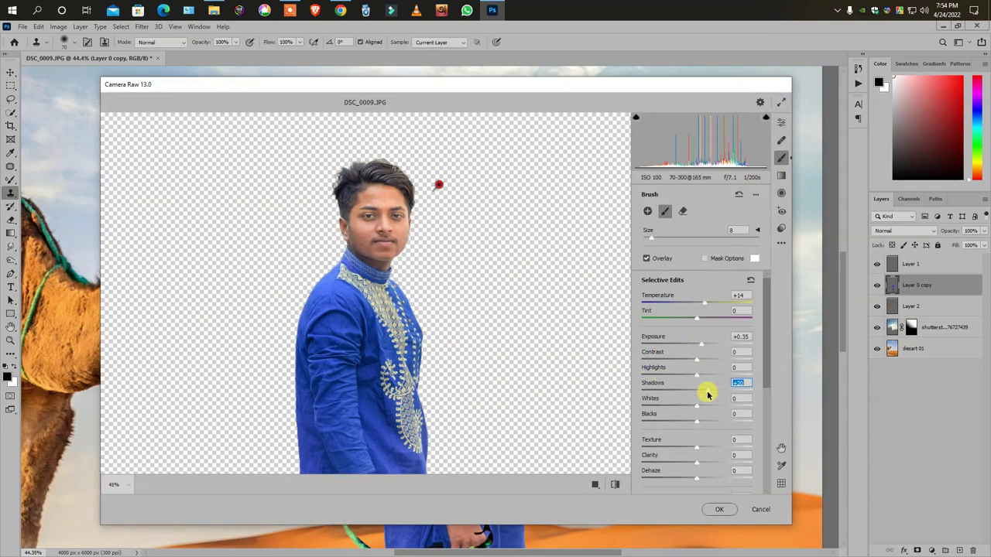
In Color Mixer, set Reds saturation +43 and Oranges saturation -13
{"action": "left_click", "coordinate": [781, 122]}
{"action": "left_click", "coordinate": [643, 236]}
{"action": "left_click", "coordinate": [670, 297]}
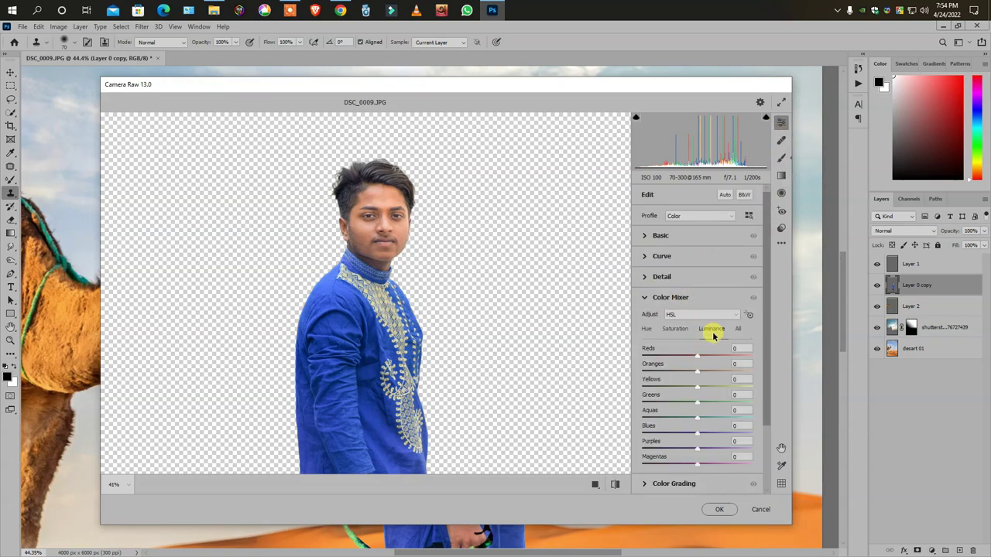
{"action": "key", "text": "ctrl+alt+shift+s"}
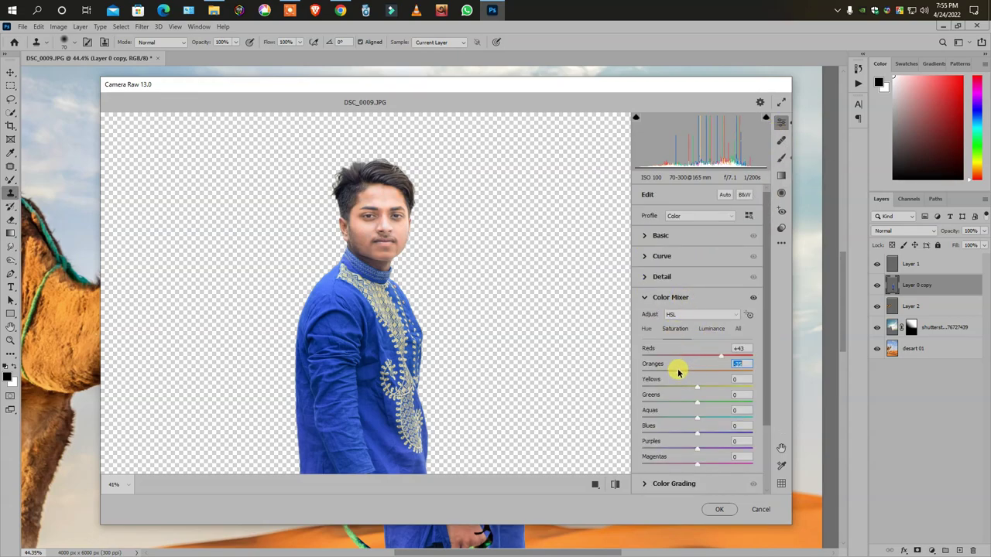
{"action": "left_click", "coordinate": [397, 261]}
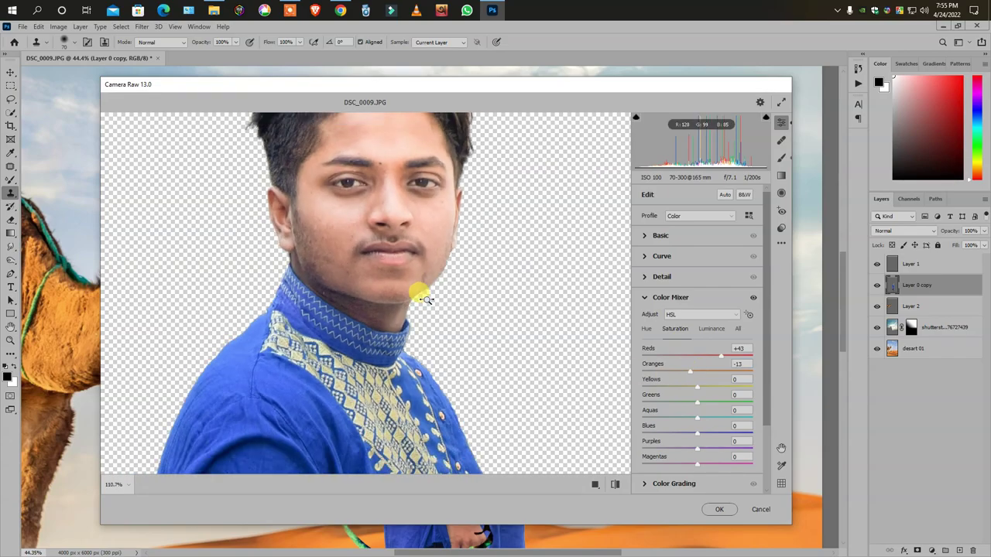
{"action": "scroll", "coordinate": [453, 137], "scroll_direction": "down", "scroll_amount": 5}
{"action": "scroll", "coordinate": [439, 332], "scroll_direction": "down", "scroll_amount": 5}
{"action": "scroll", "coordinate": [441, 331], "scroll_direction": "up", "scroll_amount": 5}
{"action": "scroll", "coordinate": [441, 331], "scroll_direction": "up", "scroll_amount": 5}
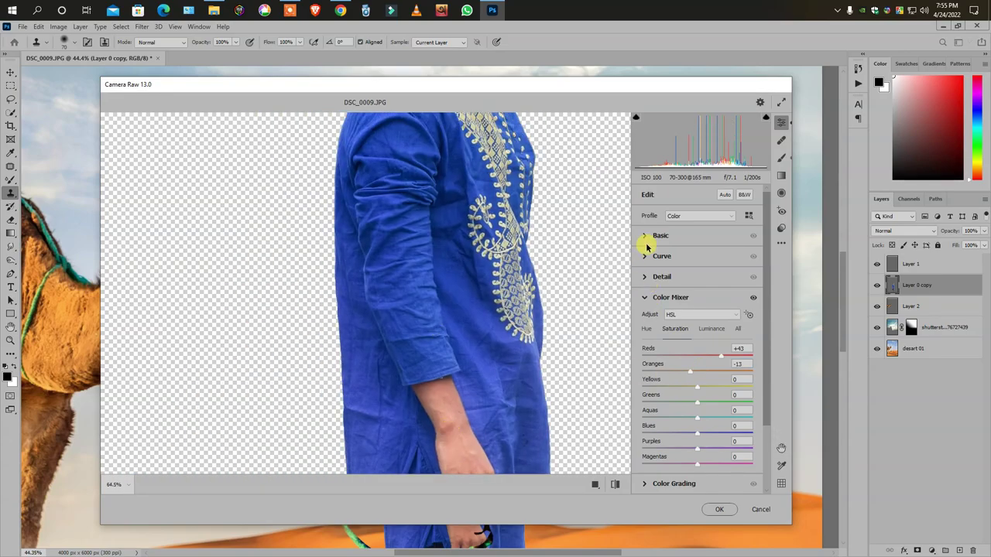
Warm the boy slightly with Temperature +4
{"action": "left_click", "coordinate": [646, 237]}
{"action": "scroll", "coordinate": [464, 309], "scroll_direction": "up", "scroll_amount": 5}
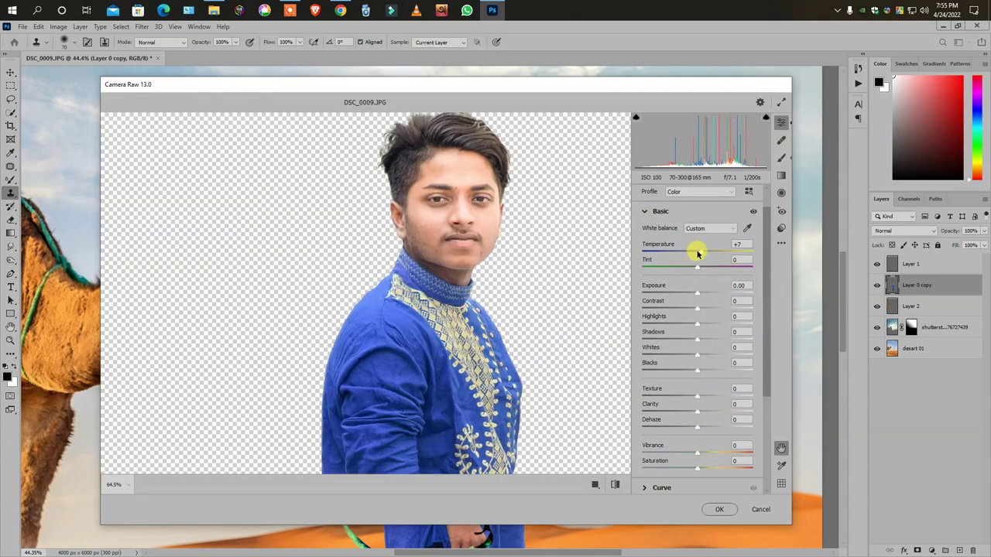
{"action": "left_click_drag", "start_coordinate": [697, 253], "coordinate": [698, 256]}
{"action": "scroll", "coordinate": [511, 340], "scroll_direction": "down", "scroll_amount": 3}
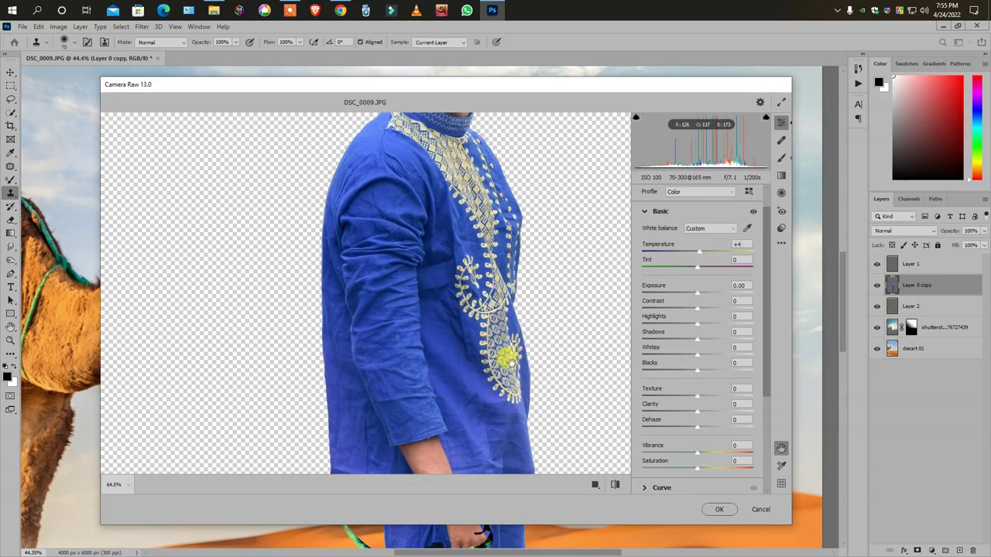
{"action": "scroll", "coordinate": [457, 360], "scroll_direction": "up", "scroll_amount": 3}
{"action": "scroll", "coordinate": [449, 309], "scroll_direction": "up", "scroll_amount": 1}
Apply the second Camera Raw pass and return to the poster
{"action": "left_click", "coordinate": [718, 510]}
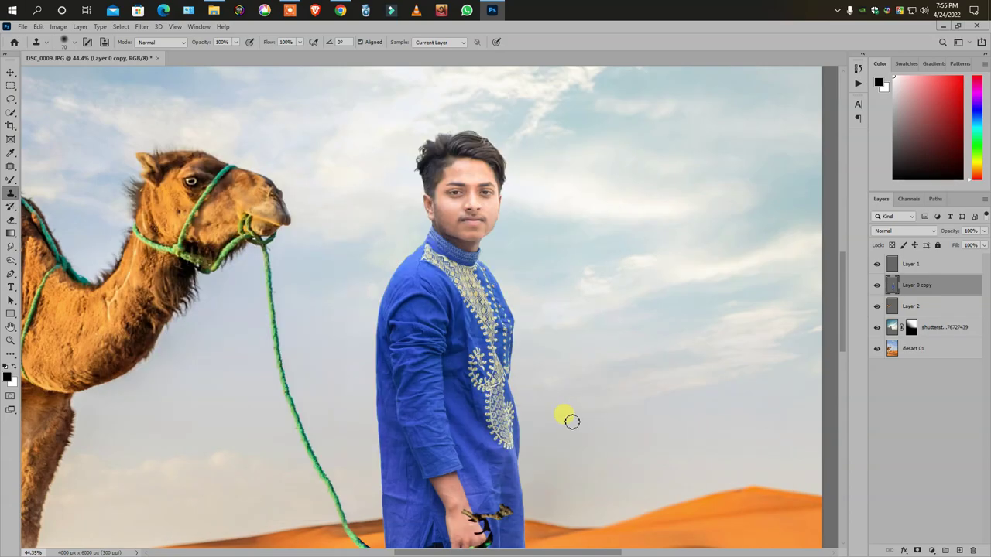
{"action": "scroll", "coordinate": [563, 415], "scroll_direction": "down", "scroll_amount": 2}
{"action": "scroll", "coordinate": [487, 414], "scroll_direction": "down", "scroll_amount": 2}
{"action": "scroll", "coordinate": [462, 456], "scroll_direction": "up", "scroll_amount": 3}
{"action": "scroll", "coordinate": [462, 455], "scroll_direction": "up", "scroll_amount": 3}
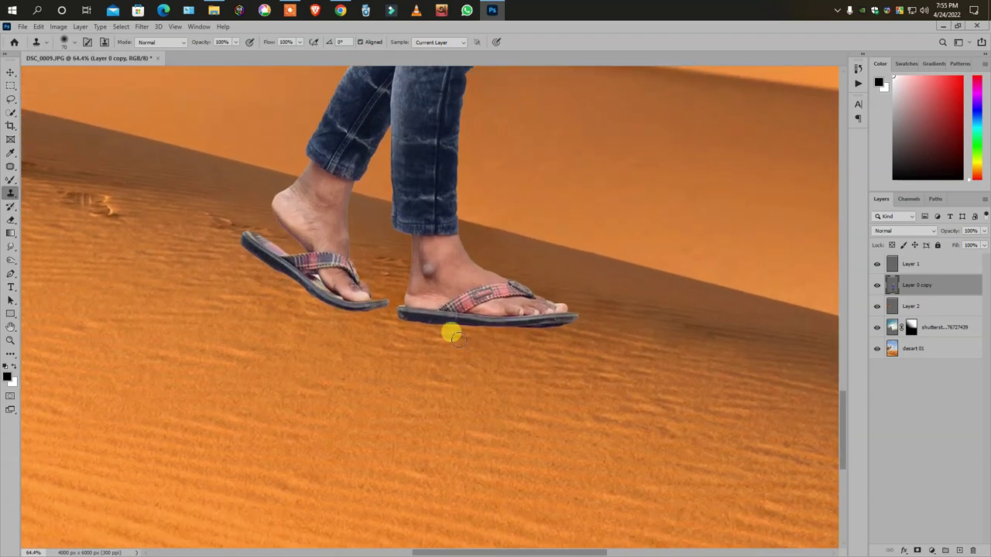
Erase the left sandal's underside with a soft brush at 41% opacity
{"action": "left_click", "coordinate": [11, 220]}
{"action": "right_click", "coordinate": [464, 329]}
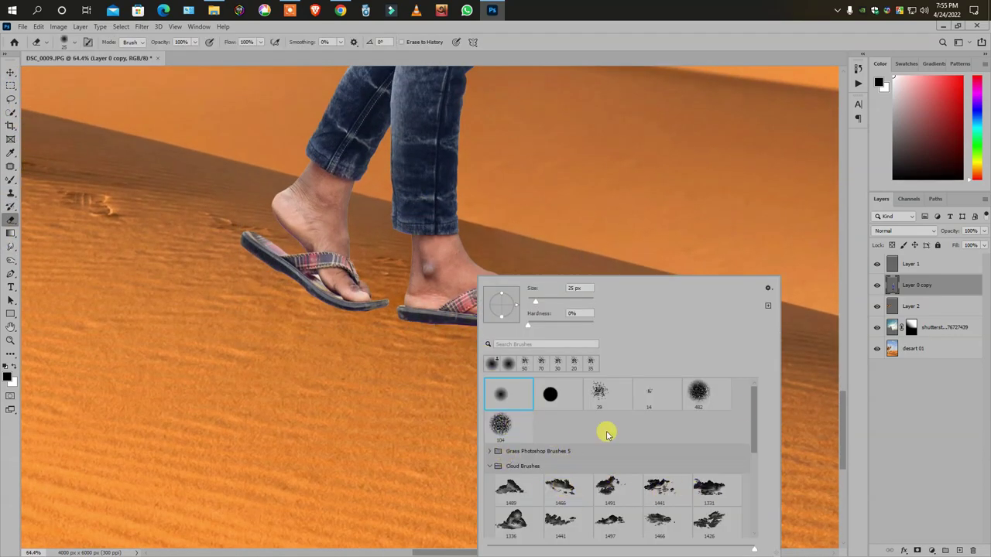
{"action": "left_click", "coordinate": [296, 356]}
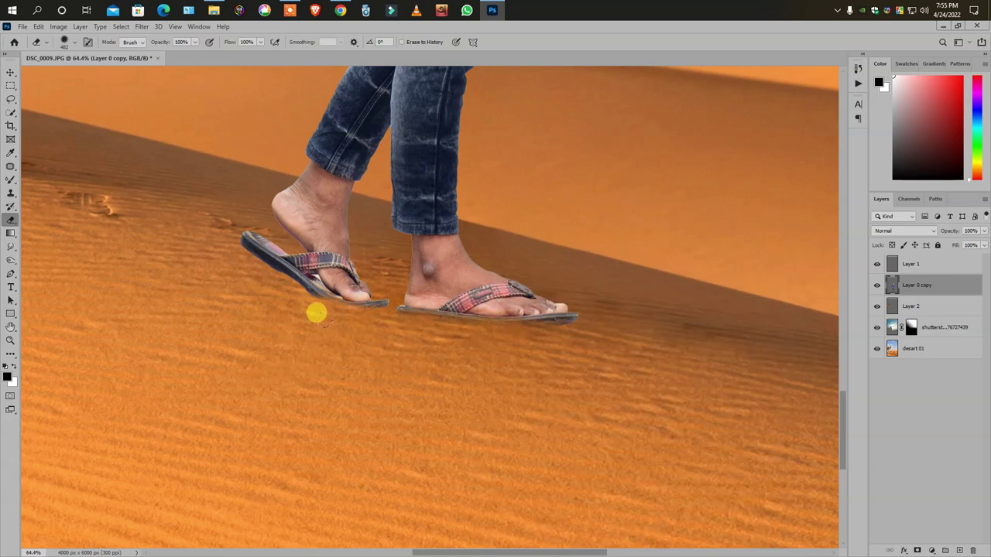
{"action": "right_click", "coordinate": [543, 430]}
{"action": "key", "text": "4"}
{"action": "key", "text": "1"}
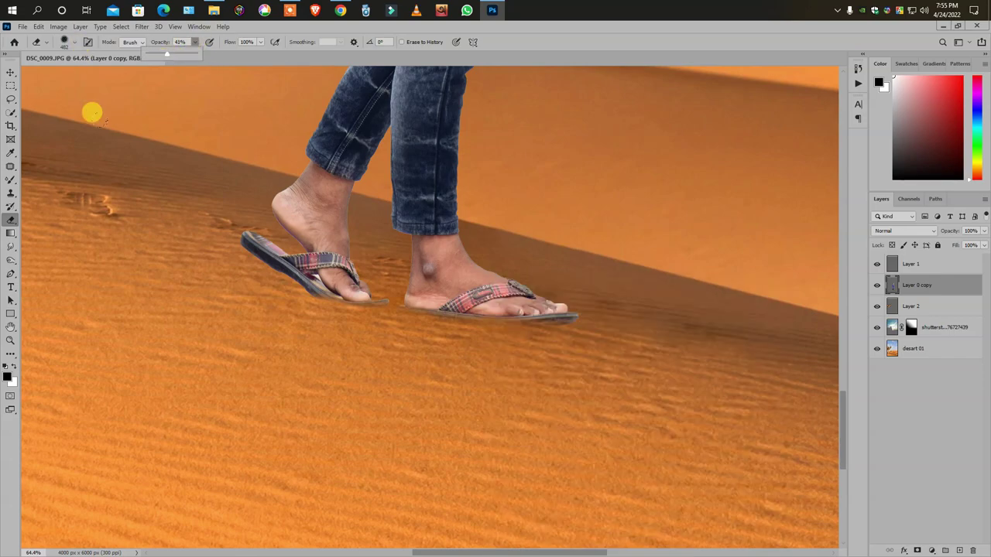
{"action": "left_click_drag", "start_coordinate": [243, 228], "coordinate": [372, 291]}
{"action": "scroll", "coordinate": [418, 341], "scroll_direction": "down", "scroll_amount": 5}
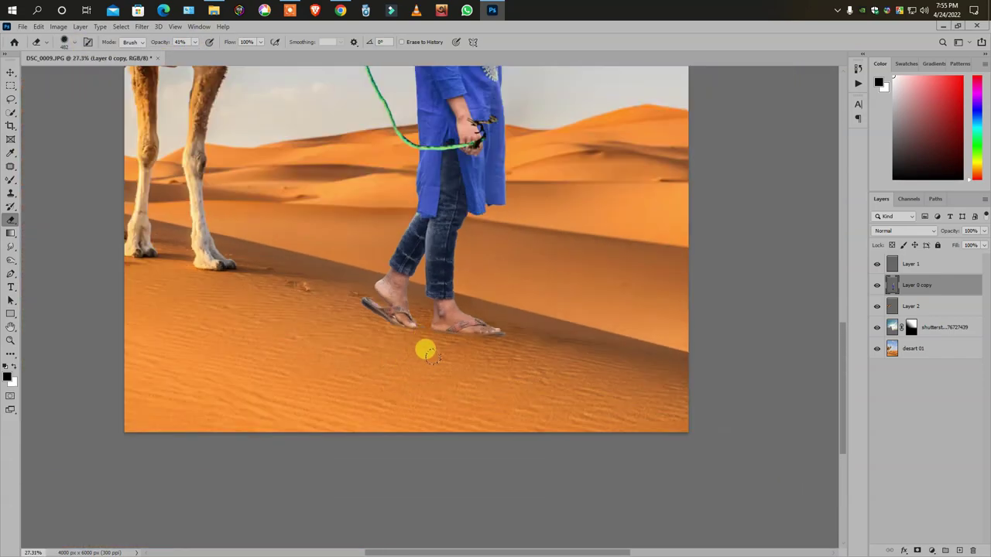
{"action": "scroll", "coordinate": [457, 372], "scroll_direction": "up", "scroll_amount": 4}
{"action": "scroll", "coordinate": [461, 380], "scroll_direction": "down", "scroll_amount": 2}
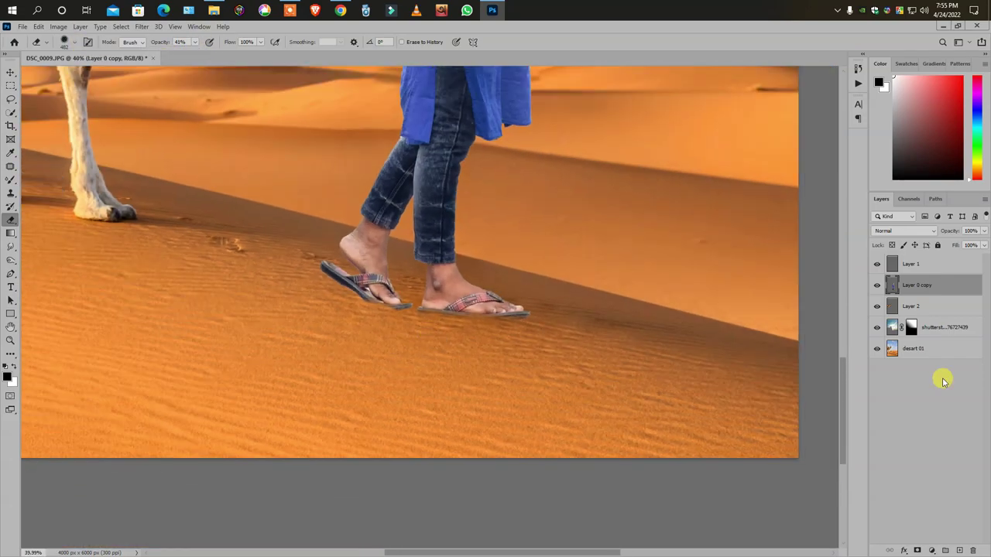
Open the Download-Sand-Transparent-Background image and drag it into the poster as a new layer
{"action": "left_click", "coordinate": [22, 26]}
{"action": "left_click", "coordinate": [31, 48]}
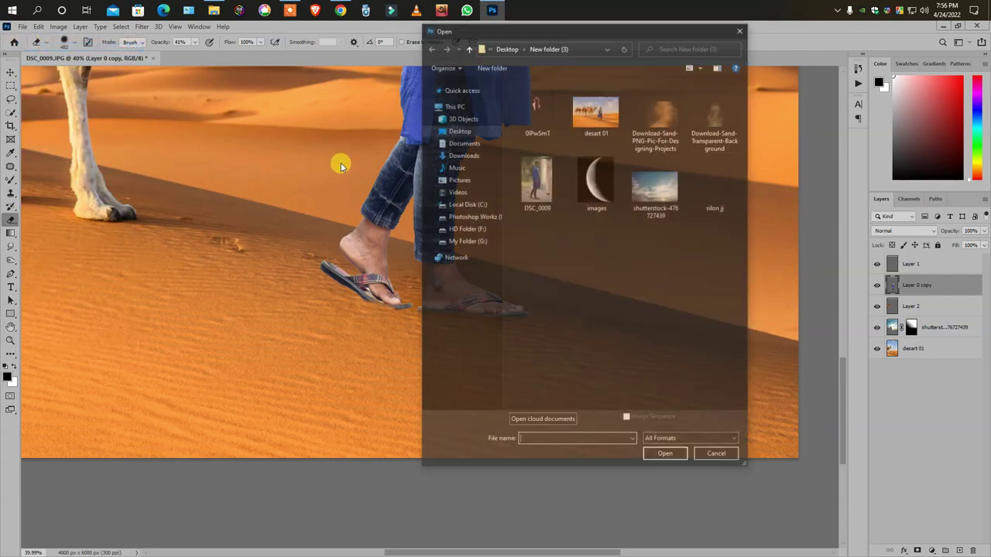
{"action": "left_click", "coordinate": [719, 121]}
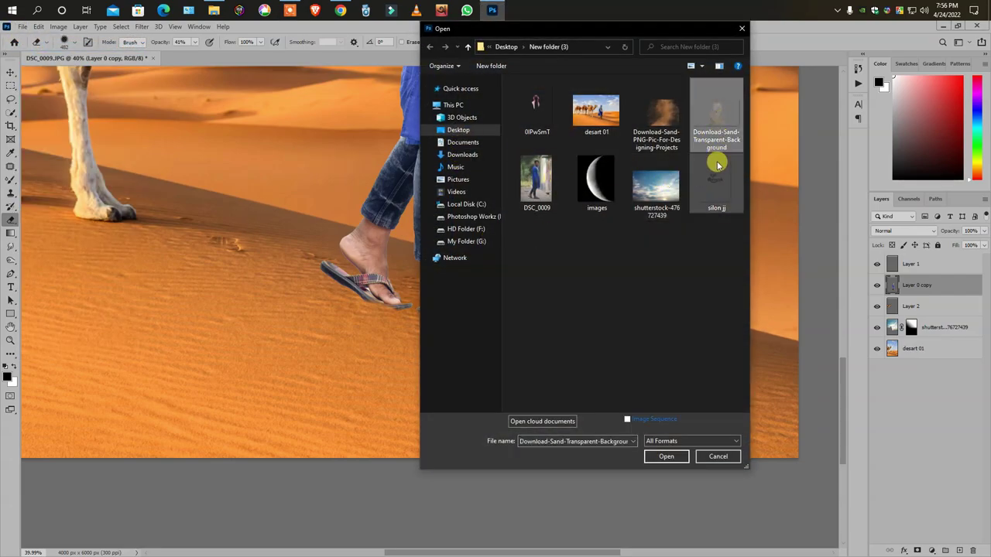
{"action": "left_click", "coordinate": [673, 457]}
{"action": "left_click", "coordinate": [10, 69]}
{"action": "mouse_move", "coordinate": [454, 310]}
{"action": "left_mouse_down"}
{"action": "mouse_move", "coordinate": [128, 57]}
{"action": "mouse_move", "coordinate": [512, 398]}
{"action": "left_mouse_up"}
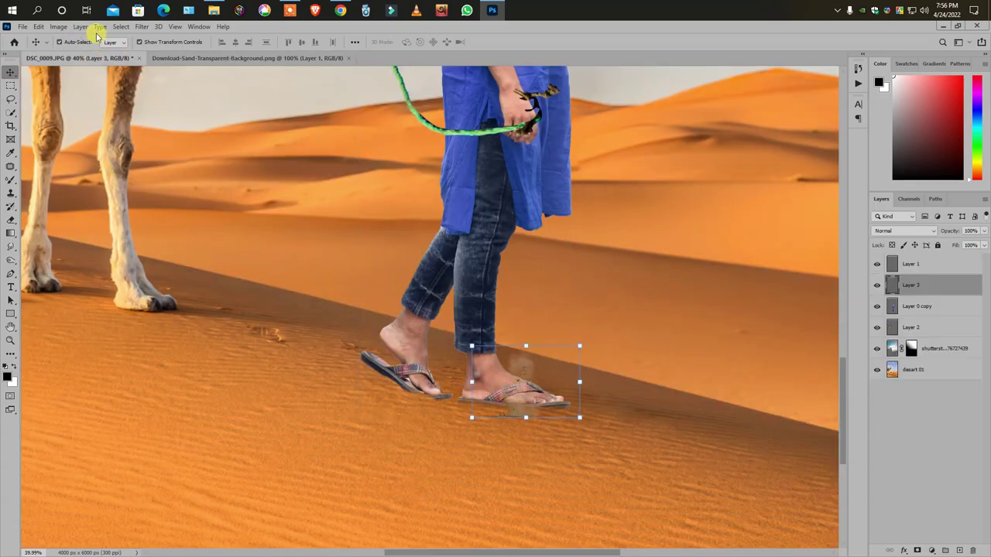
Warm the sand layer's colours and place the dust over the boy's right foot
{"action": "left_click", "coordinate": [141, 26]}
{"action": "key", "text": "Escape"}
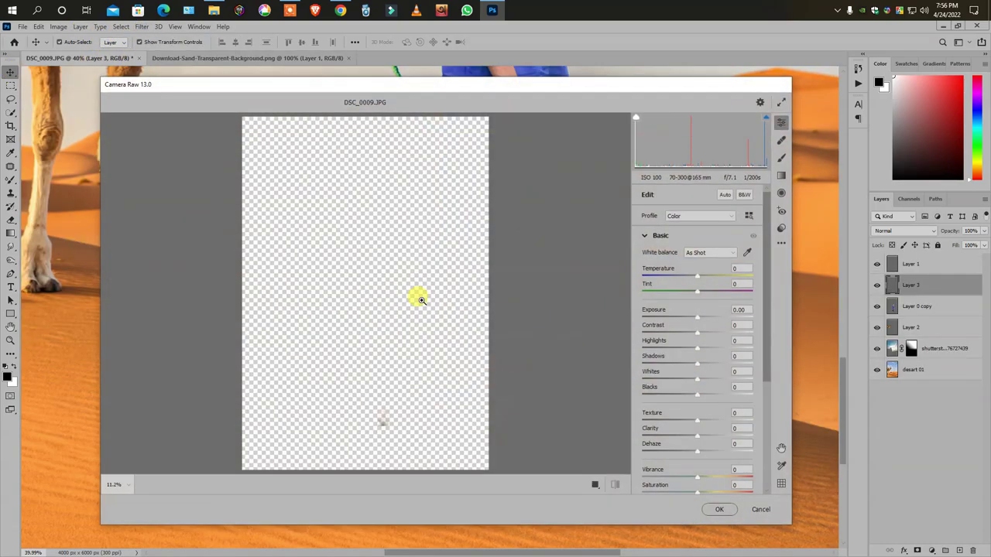
{"action": "left_click", "coordinate": [719, 508]}
{"action": "left_click_drag", "start_coordinate": [540, 403], "coordinate": [428, 383]}
{"action": "mouse_move", "coordinate": [494, 362]}
{"action": "left_mouse_down"}
{"action": "mouse_move", "coordinate": [559, 376]}
{"action": "mouse_move", "coordinate": [555, 389]}
{"action": "left_mouse_up"}
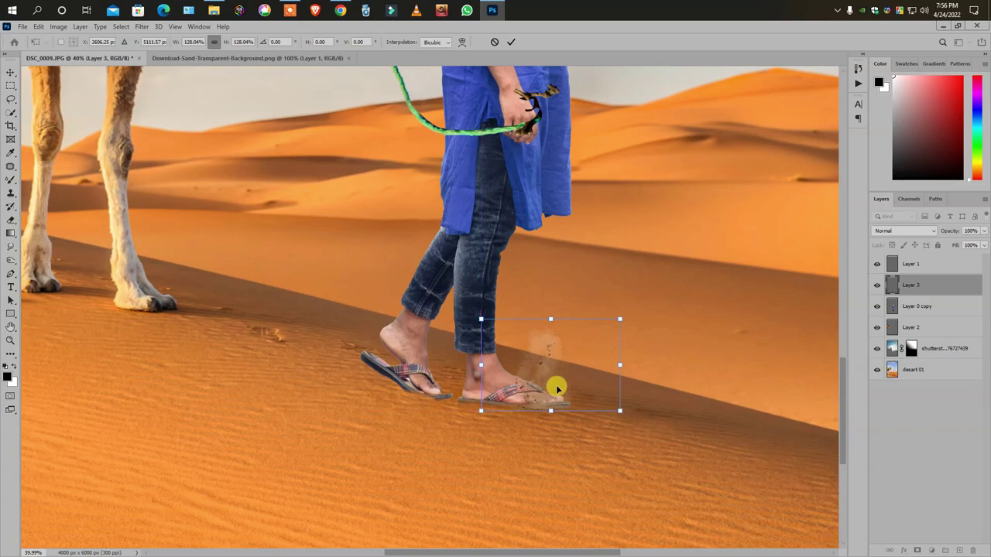
Erase the dust around the feet and add empty Layer 4 above Layer 3
{"action": "scroll", "coordinate": [531, 442], "scroll_direction": "up", "scroll_amount": 3}
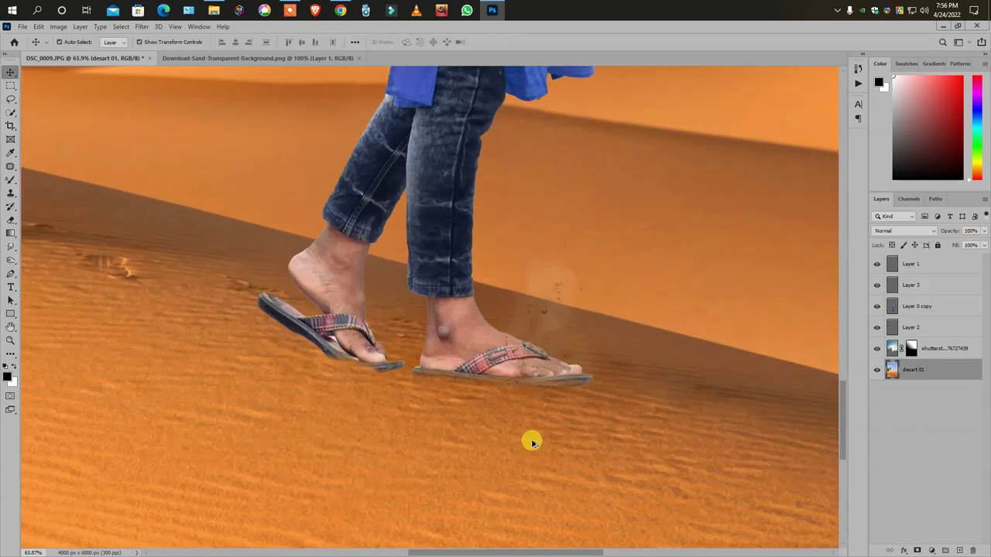
{"action": "scroll", "coordinate": [551, 281], "scroll_direction": "up", "scroll_amount": 2}
{"action": "left_click", "coordinate": [11, 220]}
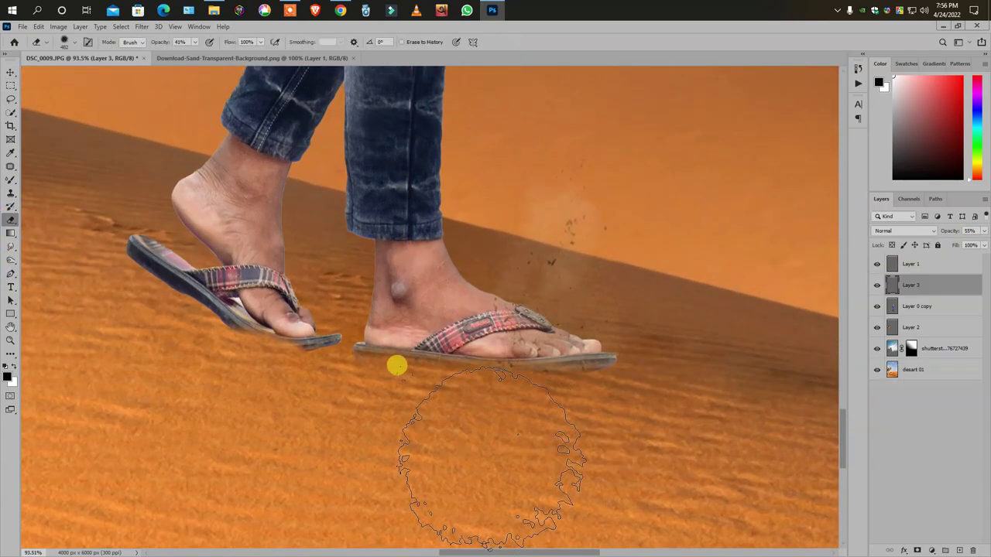
{"action": "scroll", "coordinate": [485, 390], "scroll_direction": "down", "scroll_amount": 2}
{"action": "scroll", "coordinate": [485, 389], "scroll_direction": "down", "scroll_amount": 2}
{"action": "left_click", "coordinate": [959, 551]}
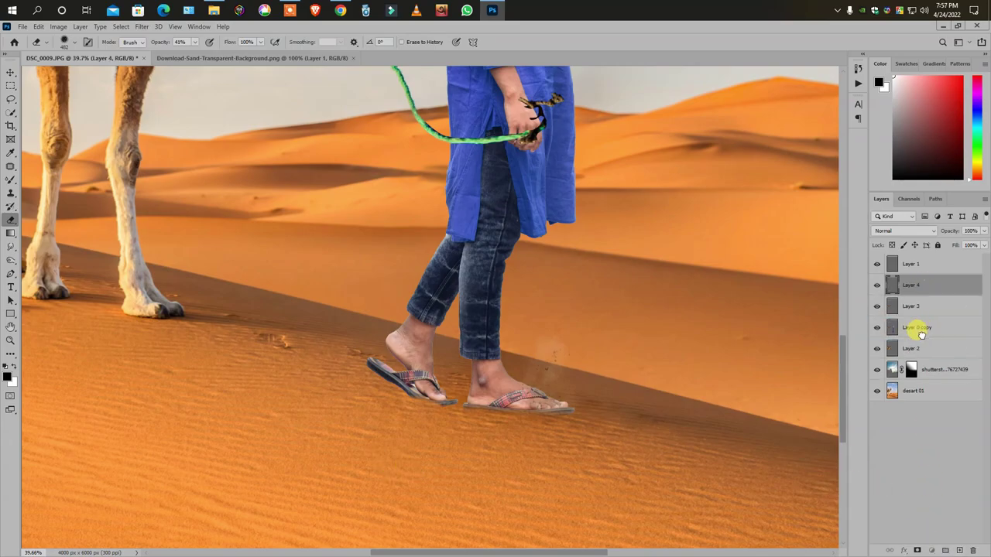
Move Layer 4 below Layer 0 copy and paint a soft black dab under the feet
{"action": "left_click_drag", "start_coordinate": [921, 287], "coordinate": [917, 338]}
{"action": "right_click", "coordinate": [11, 179]}
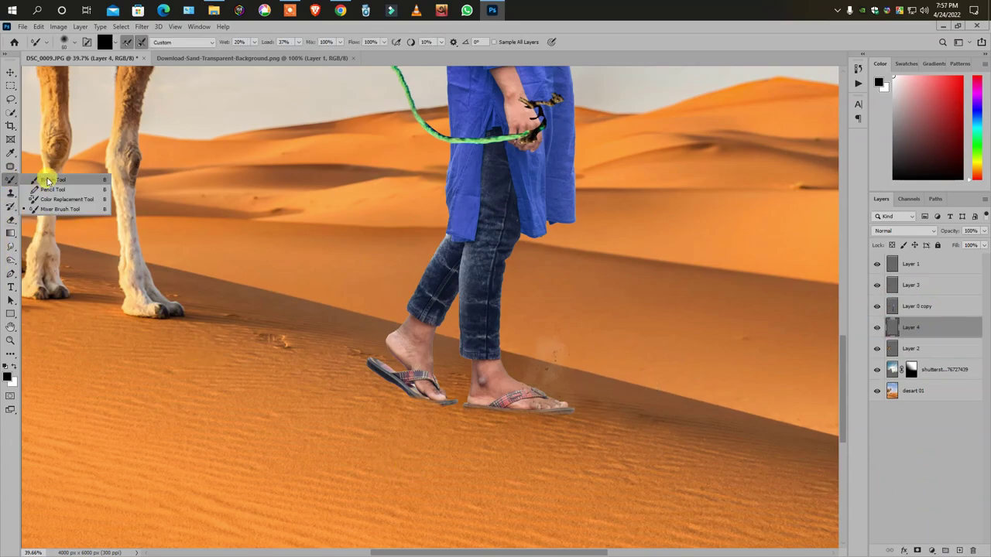
{"action": "left_click", "coordinate": [47, 181]}
{"action": "scroll", "coordinate": [363, 410], "scroll_direction": "up", "scroll_amount": 4}
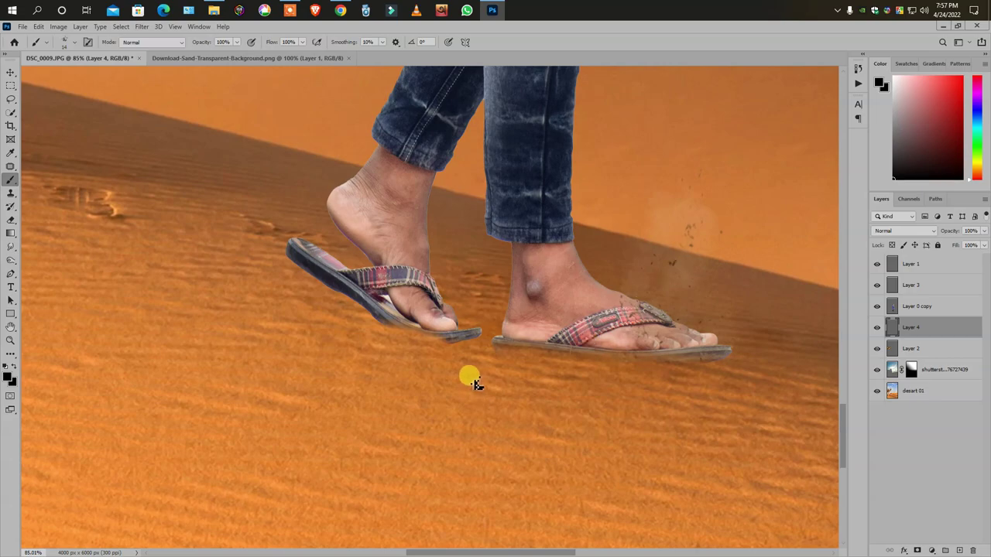
{"action": "right_click", "coordinate": [495, 283]}
{"action": "left_click", "coordinate": [511, 394]}
{"action": "left_click", "coordinate": [283, 402]}
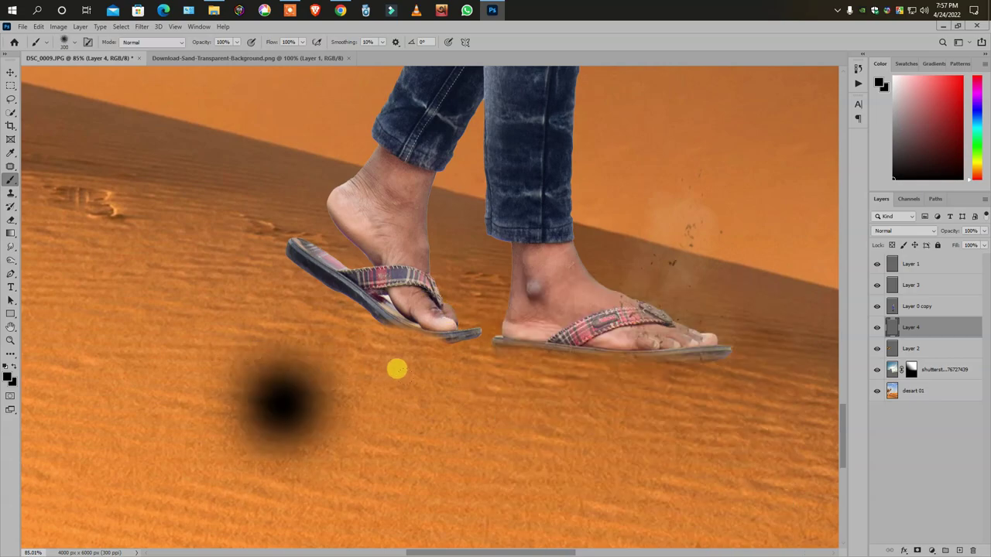
{"action": "key", "text": "ctrl+z"}
{"action": "scroll", "coordinate": [465, 294], "scroll_direction": "down", "scroll_amount": 1}
{"action": "left_click", "coordinate": [513, 356]}
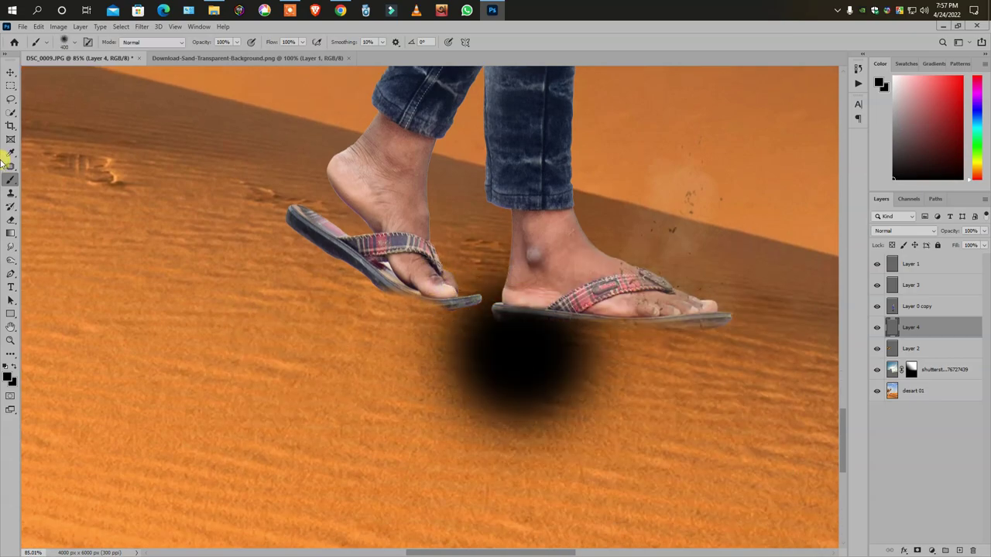
Squash, widen and tilt the dab into a flat shadow under the right foot along the dune slope
{"action": "key", "text": "ctrl+t"}
{"action": "mouse_move", "coordinate": [514, 211]}
{"action": "left_mouse_down"}
{"action": "mouse_move", "coordinate": [503, 358]}
{"action": "mouse_move", "coordinate": [520, 458]}
{"action": "left_mouse_up"}
{"action": "left_click_drag", "start_coordinate": [663, 477], "coordinate": [733, 478]}
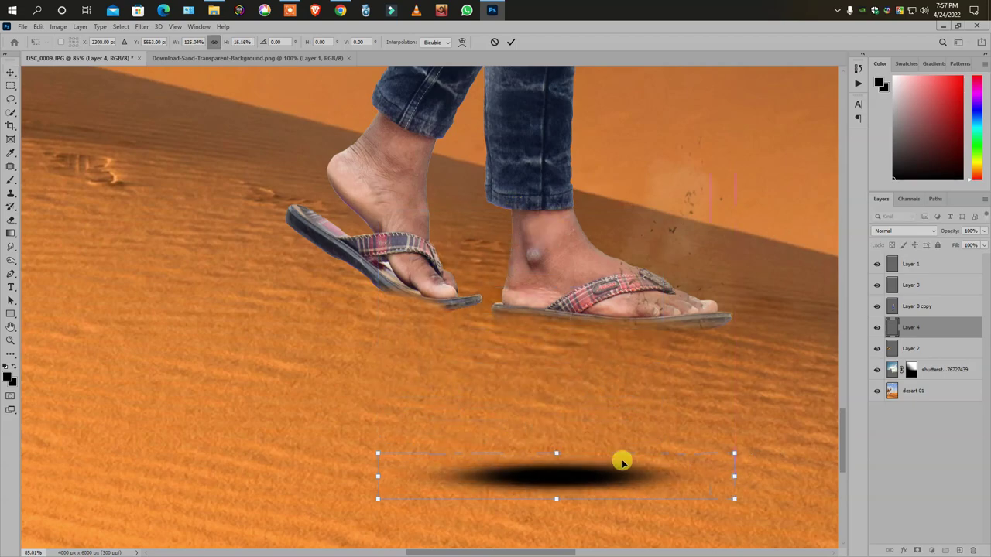
{"action": "mouse_move", "coordinate": [554, 457]}
{"action": "left_mouse_down"}
{"action": "mouse_move", "coordinate": [566, 476]}
{"action": "mouse_move", "coordinate": [595, 317]}
{"action": "left_mouse_up"}
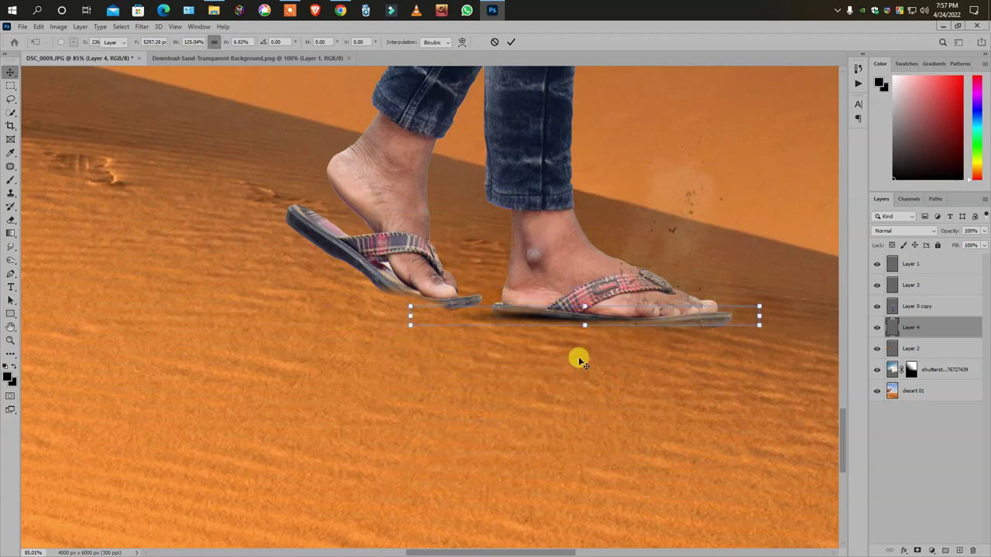
{"action": "left_click_drag", "start_coordinate": [760, 318], "coordinate": [770, 339]}
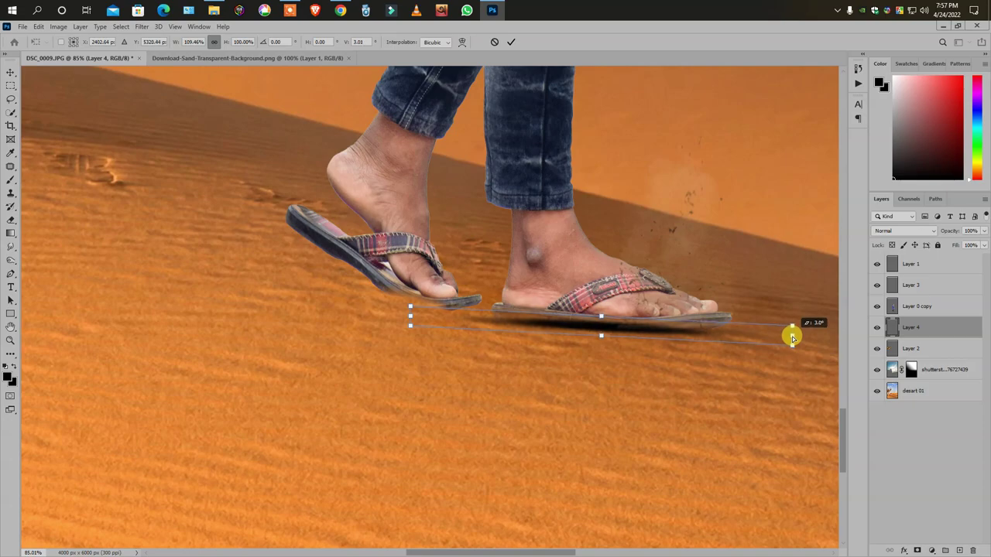
{"action": "left_click_drag", "start_coordinate": [409, 316], "coordinate": [412, 309]}
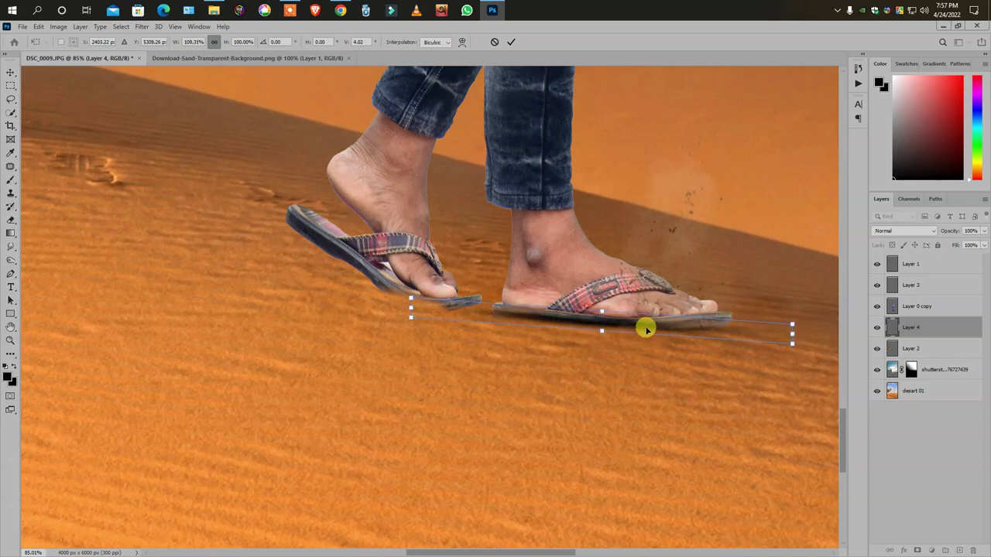
{"action": "left_click_drag", "start_coordinate": [648, 329], "coordinate": [813, 341]}
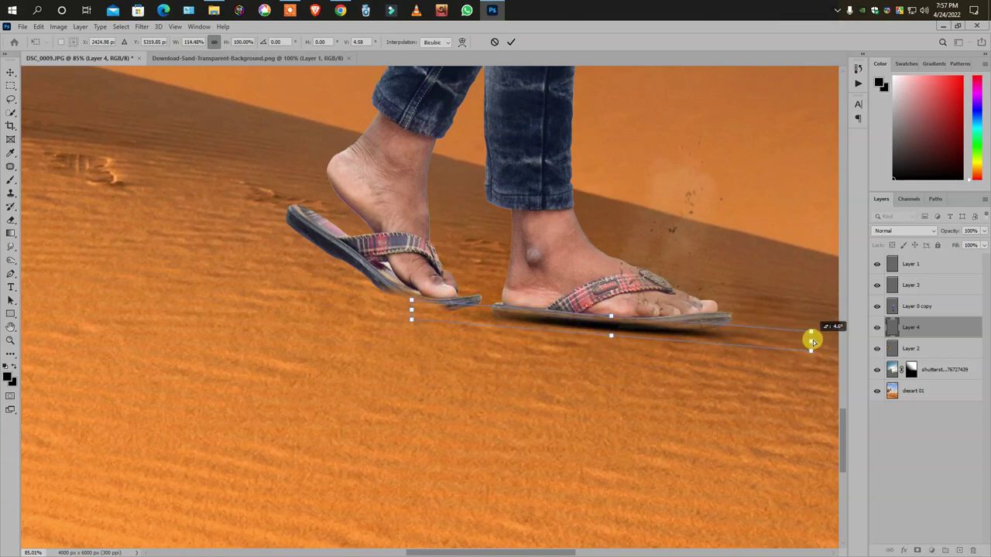
{"action": "key", "text": "Return"}
Trim the shadow, then duplicate it as Layer 4 copy at 62% width under the left foot
{"action": "left_click", "coordinate": [13, 222]}
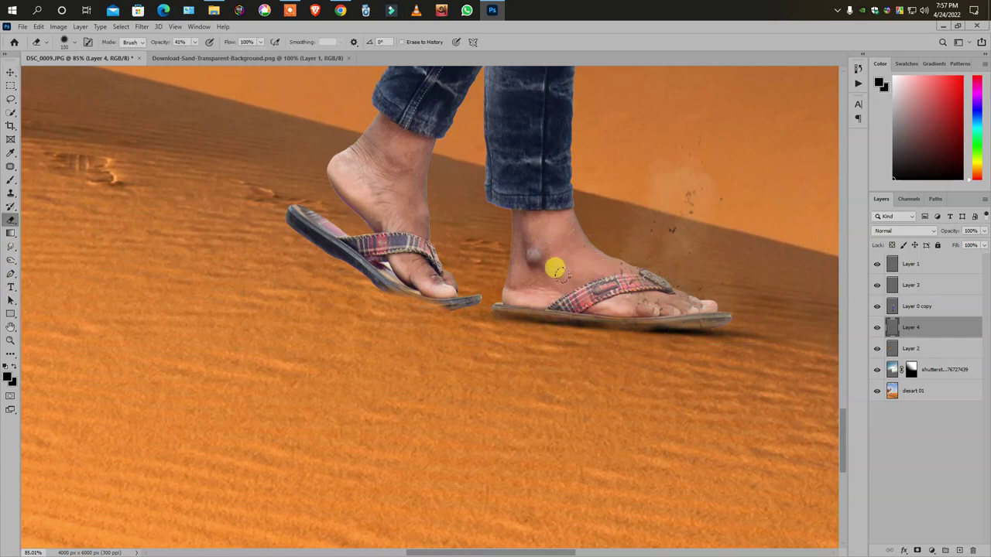
{"action": "scroll", "coordinate": [590, 273], "scroll_direction": "down", "scroll_amount": 3}
{"action": "scroll", "coordinate": [593, 380], "scroll_direction": "down", "scroll_amount": 3}
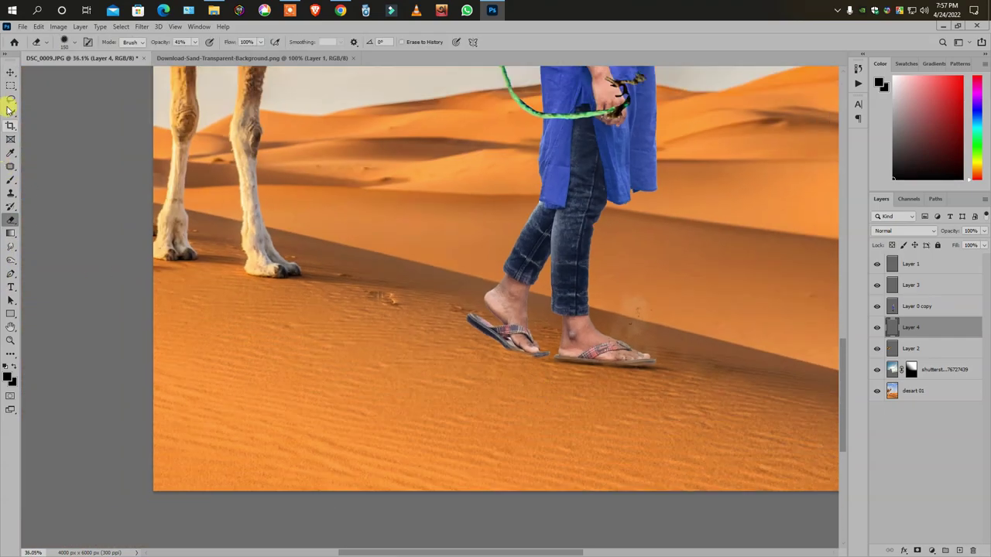
{"action": "key", "text": "v"}
{"action": "left_click_drag", "start_coordinate": [545, 408], "coordinate": [542, 403]}
{"action": "scroll", "coordinate": [534, 376], "scroll_direction": "up", "scroll_amount": 5}
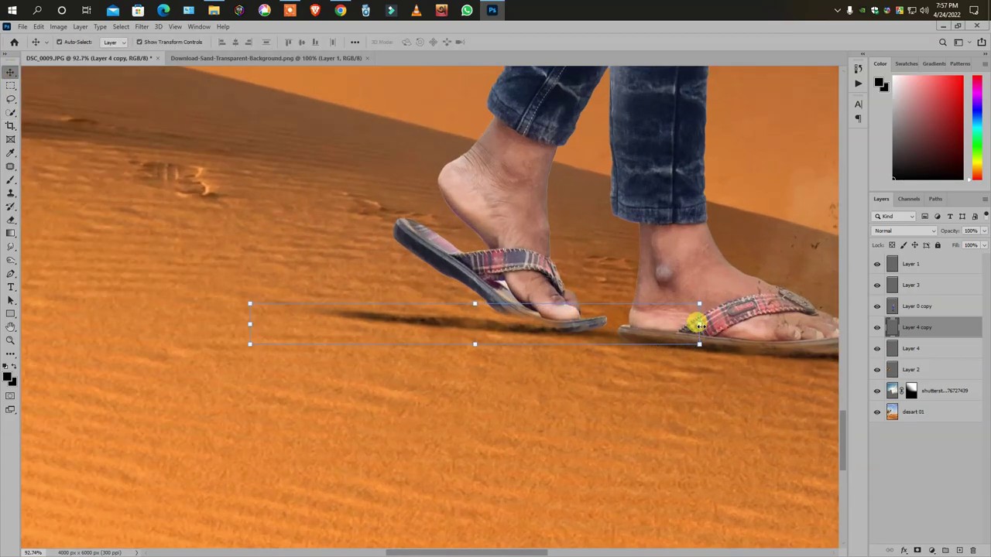
{"action": "left_click_drag", "start_coordinate": [698, 325], "coordinate": [528, 325]}
{"action": "left_click_drag", "start_coordinate": [462, 332], "coordinate": [600, 334]}
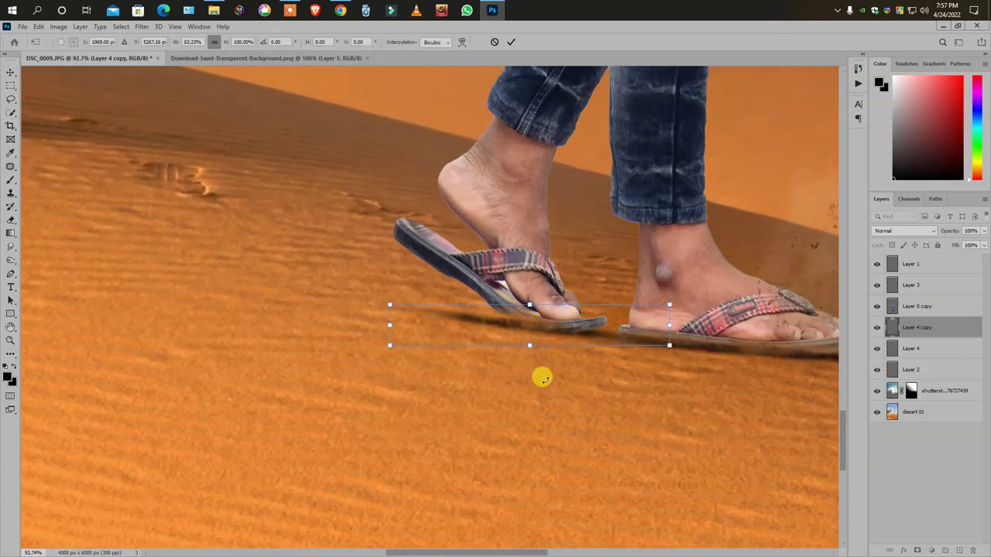
{"action": "key", "text": "Return"}
Select the desart 01 background layer
{"action": "left_click", "coordinate": [555, 418]}
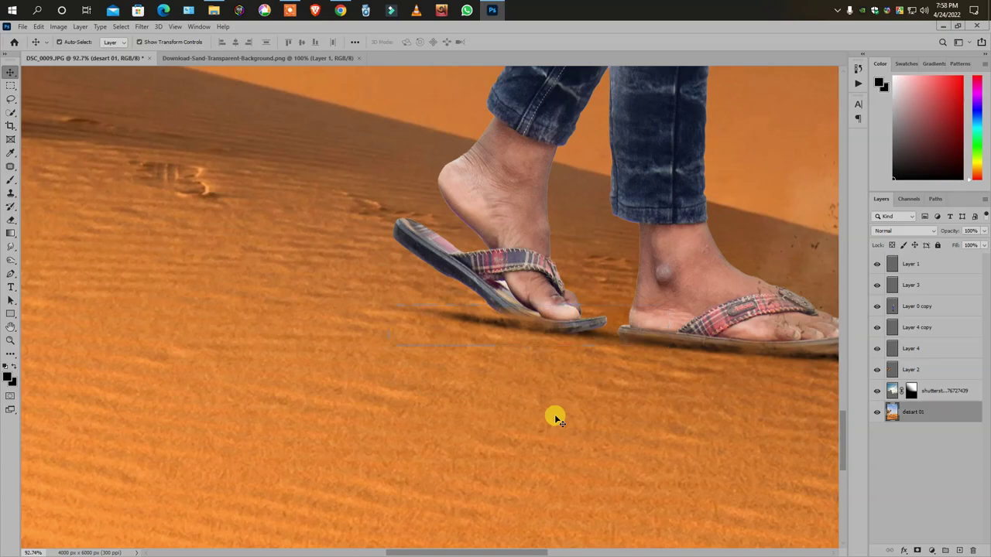
{"action": "scroll", "coordinate": [541, 414], "scroll_direction": "down", "scroll_amount": 4}
{"action": "scroll", "coordinate": [514, 418], "scroll_direction": "down", "scroll_amount": 4}
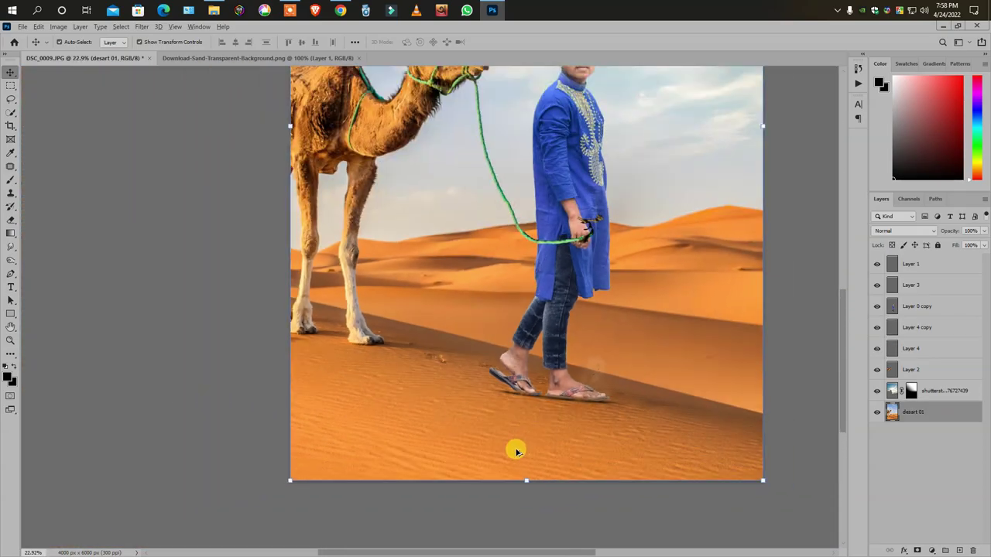
Open the sand-explosion PNG, drop it into the poster and close its source document
{"action": "scroll", "coordinate": [465, 454], "scroll_direction": "down", "scroll_amount": 2}
{"action": "scroll", "coordinate": [441, 429], "scroll_direction": "up", "scroll_amount": 5}
{"action": "scroll", "coordinate": [569, 387], "scroll_direction": "down", "scroll_amount": 5}
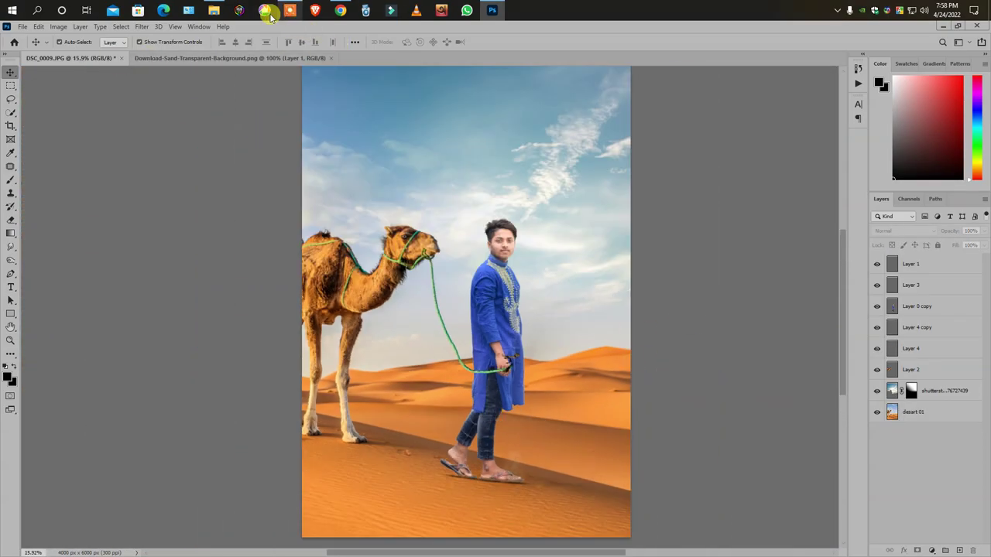
{"action": "left_click", "coordinate": [23, 27]}
{"action": "left_click", "coordinate": [35, 47]}
{"action": "double_click", "coordinate": [655, 124]}
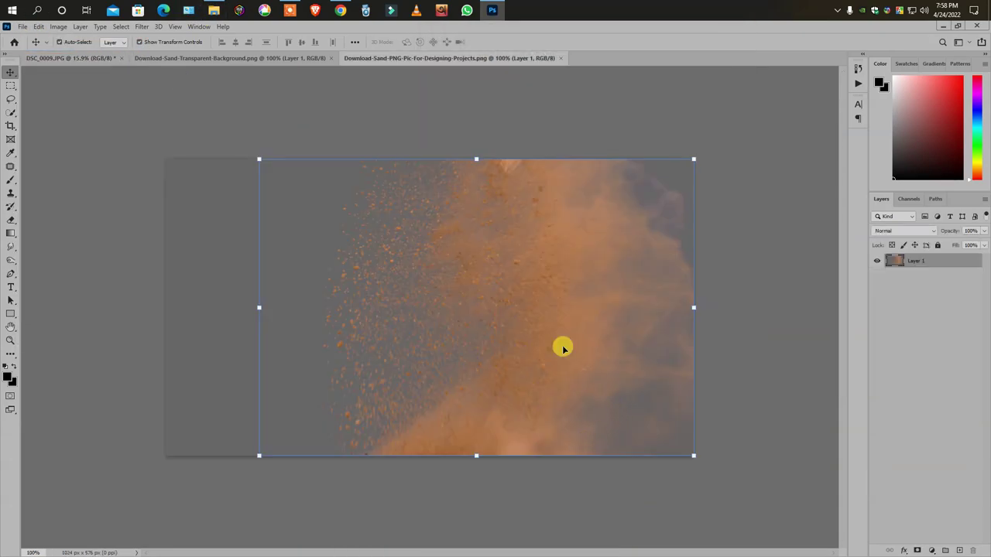
{"action": "mouse_move", "coordinate": [564, 348]}
{"action": "left_mouse_down"}
{"action": "mouse_move", "coordinate": [138, 74]}
{"action": "mouse_move", "coordinate": [481, 385]}
{"action": "left_mouse_up"}
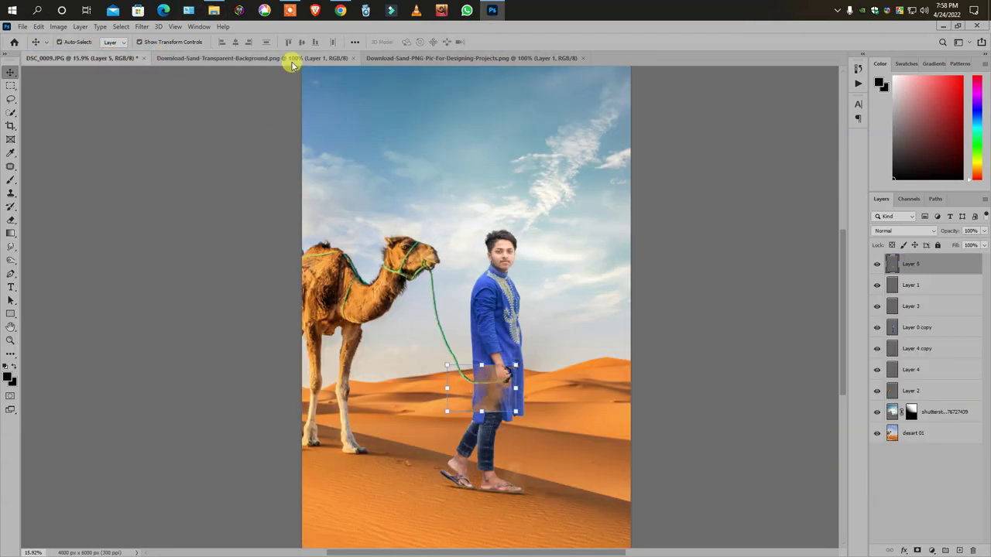
{"action": "left_click", "coordinate": [352, 60]}
{"action": "left_click", "coordinate": [365, 60]}
Shrink the sand dust layer down around the feet and add a layer mask
{"action": "key", "text": "ctrl+t"}
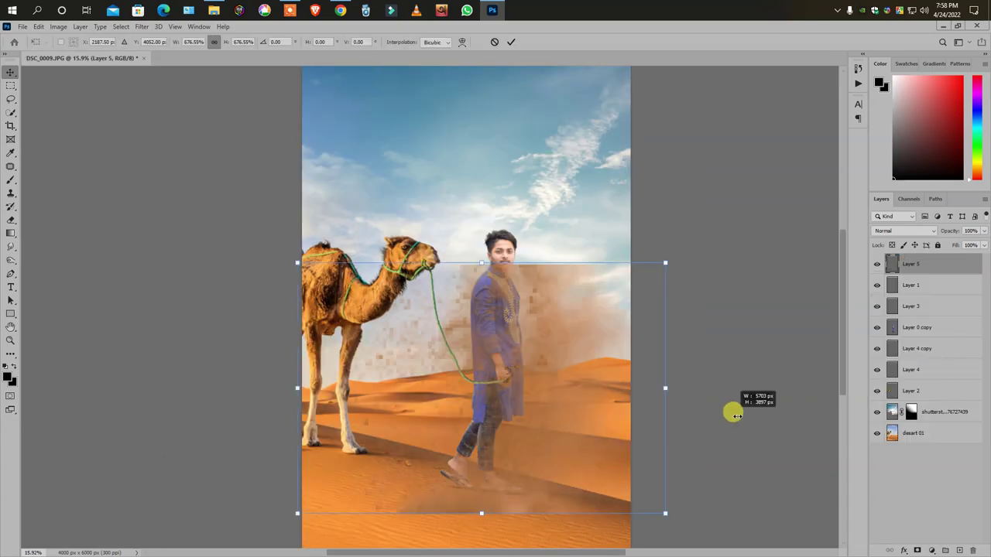
{"action": "scroll", "coordinate": [581, 436], "scroll_direction": "down", "scroll_amount": 1}
{"action": "mouse_move", "coordinate": [635, 279]}
{"action": "left_mouse_down"}
{"action": "mouse_move", "coordinate": [482, 413]}
{"action": "mouse_move", "coordinate": [449, 423]}
{"action": "mouse_move", "coordinate": [488, 404]}
{"action": "left_mouse_up"}
{"action": "key", "text": "Return"}
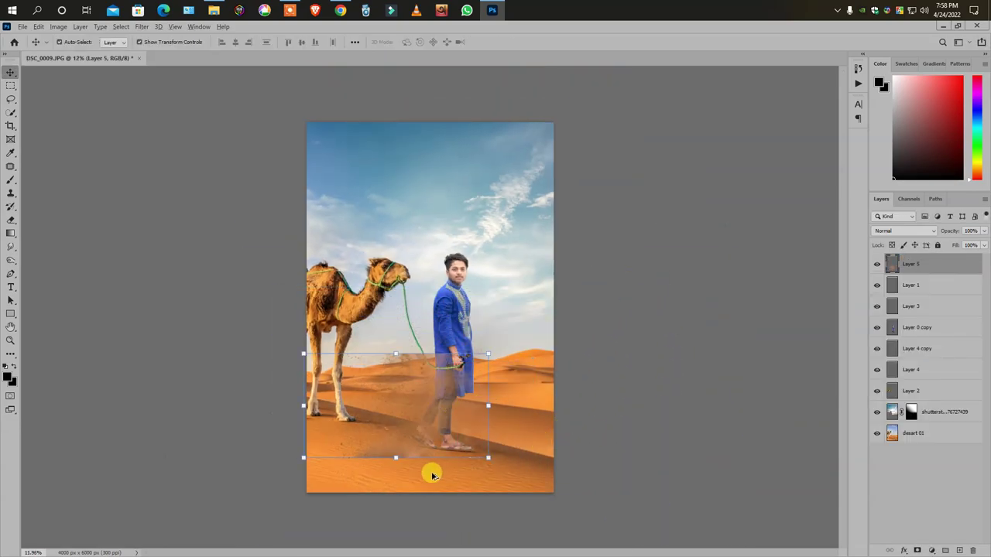
{"action": "scroll", "coordinate": [431, 463], "scroll_direction": "up", "scroll_amount": 3}
{"action": "left_click", "coordinate": [917, 551], "text": "alt"}
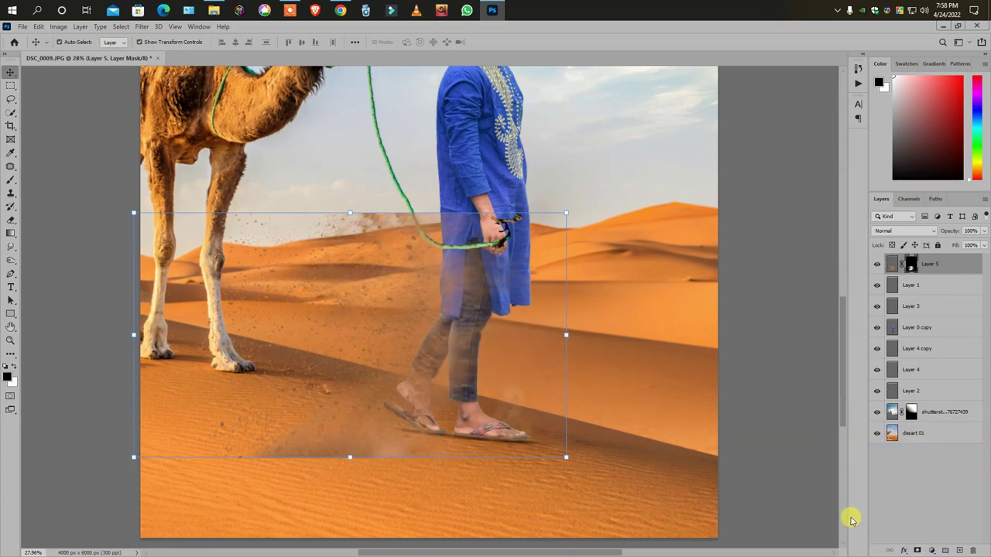
Blend the mask with a gradient and reposition the dust layer near the feet
{"action": "left_click", "coordinate": [10, 230]}
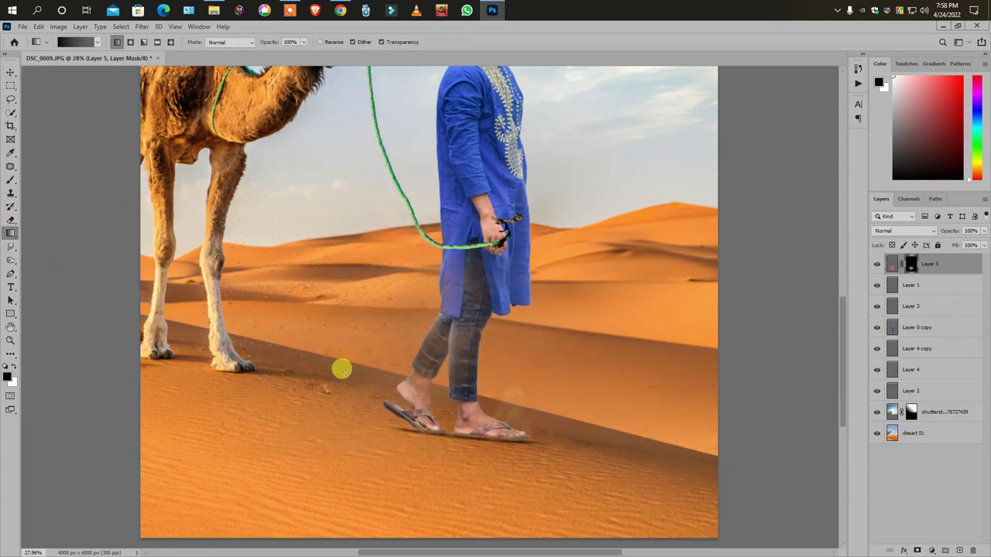
{"action": "key", "text": "v"}
{"action": "left_click_drag", "start_coordinate": [358, 356], "coordinate": [328, 442]}
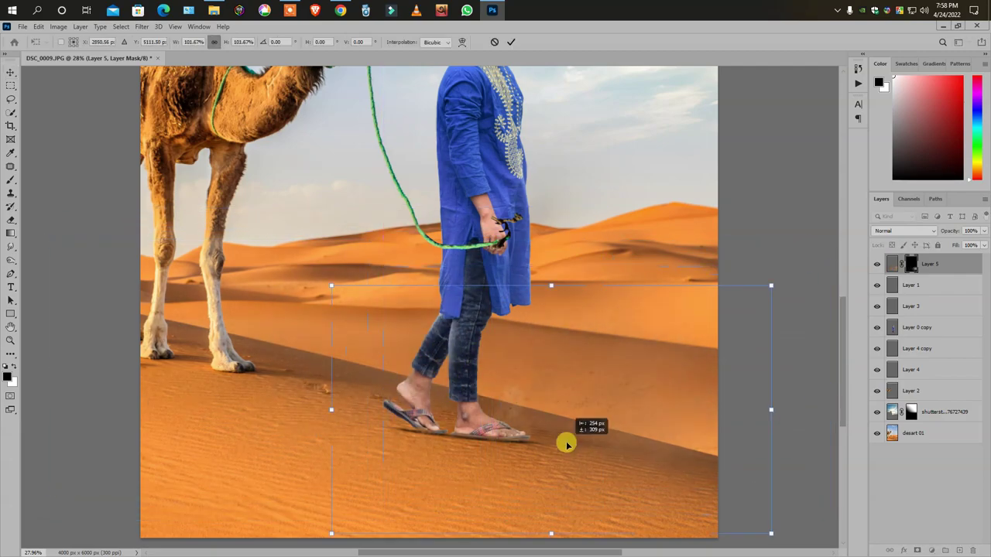
{"action": "mouse_move", "coordinate": [428, 362]}
{"action": "left_mouse_down"}
{"action": "mouse_move", "coordinate": [518, 443]}
{"action": "mouse_move", "coordinate": [559, 459]}
{"action": "left_mouse_up"}
{"action": "mouse_move", "coordinate": [642, 416]}
{"action": "left_mouse_down"}
{"action": "mouse_move", "coordinate": [398, 411]}
{"action": "mouse_move", "coordinate": [430, 409]}
{"action": "left_mouse_up"}
Brighten the mask with Curves, move the dust, and flip it horizontally
{"action": "key", "text": "ctrl+m"}
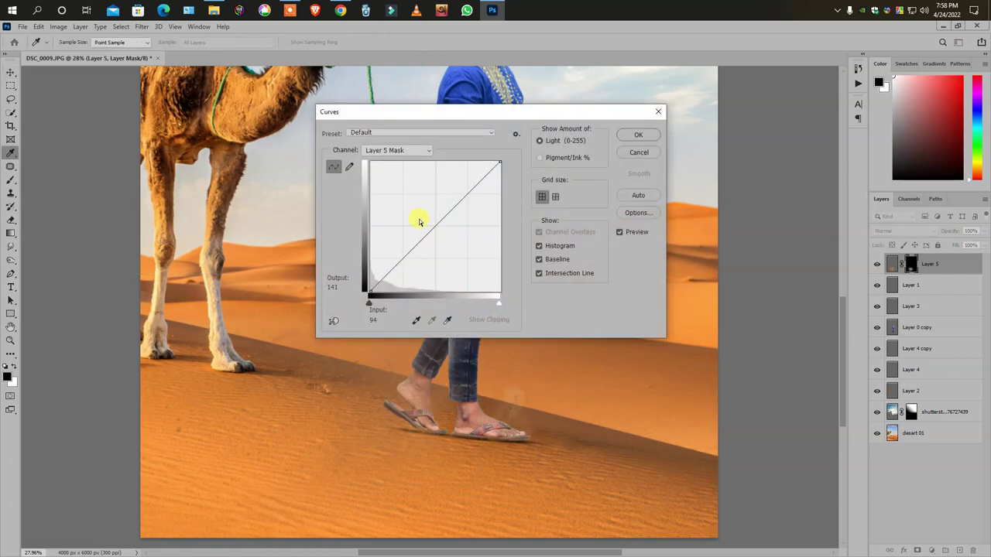
{"action": "left_click_drag", "start_coordinate": [432, 224], "coordinate": [420, 221]}
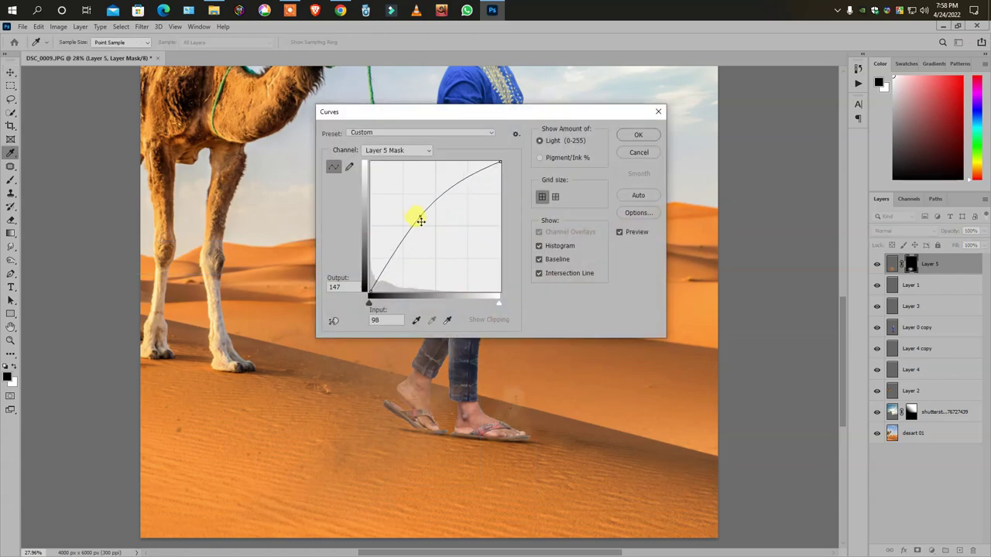
{"action": "left_click", "coordinate": [649, 152]}
{"action": "mouse_move", "coordinate": [366, 415]}
{"action": "left_mouse_down"}
{"action": "mouse_move", "coordinate": [295, 292]}
{"action": "mouse_move", "coordinate": [654, 504]}
{"action": "mouse_move", "coordinate": [640, 497]}
{"action": "mouse_move", "coordinate": [636, 466]}
{"action": "mouse_move", "coordinate": [600, 464]}
{"action": "mouse_move", "coordinate": [615, 493]}
{"action": "mouse_move", "coordinate": [603, 486]}
{"action": "left_mouse_up"}
{"action": "right_click", "coordinate": [640, 498]}
{"action": "left_click", "coordinate": [647, 480]}
Confirm the dust flip, then apply a Camera Raw colour tweak to the boy's Layer 0 copy
{"action": "left_click", "coordinate": [511, 41]}
{"action": "scroll", "coordinate": [482, 321], "scroll_direction": "down", "scroll_amount": 2}
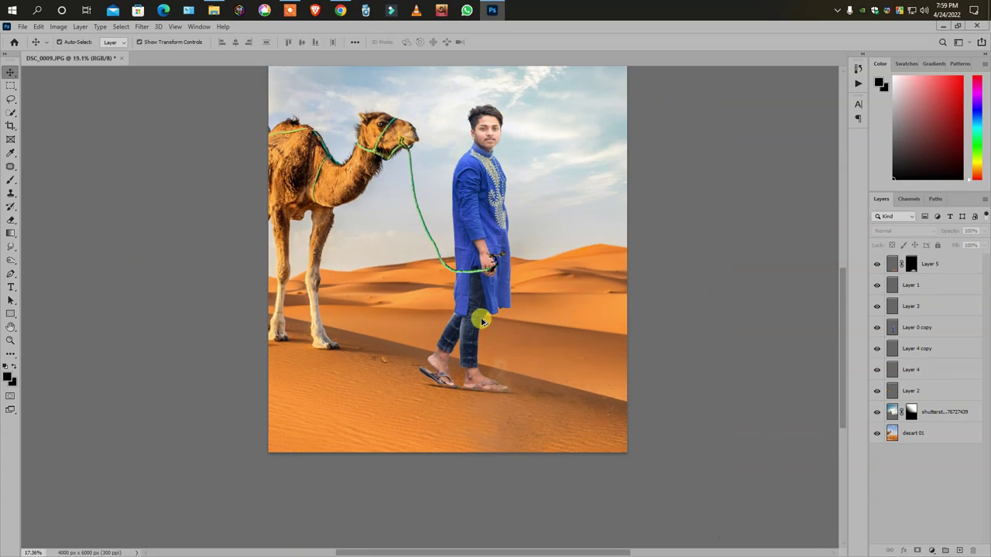
{"action": "scroll", "coordinate": [473, 217], "scroll_direction": "up", "scroll_amount": 2}
{"action": "scroll", "coordinate": [487, 277], "scroll_direction": "up", "scroll_amount": 5}
{"action": "scroll", "coordinate": [507, 174], "scroll_direction": "up", "scroll_amount": 1}
{"action": "left_click", "coordinate": [507, 174]}
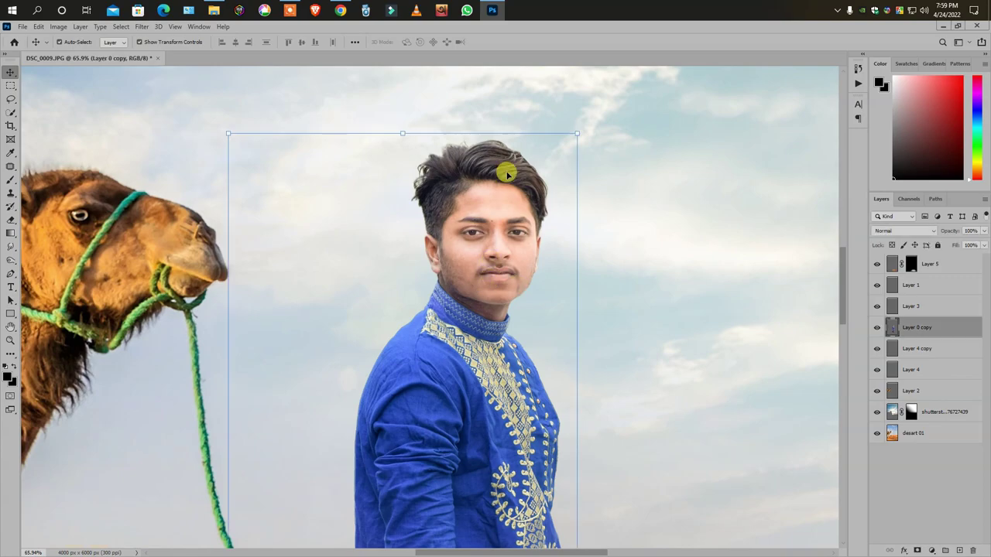
{"action": "left_click", "coordinate": [135, 27]}
{"action": "left_click", "coordinate": [158, 116]}
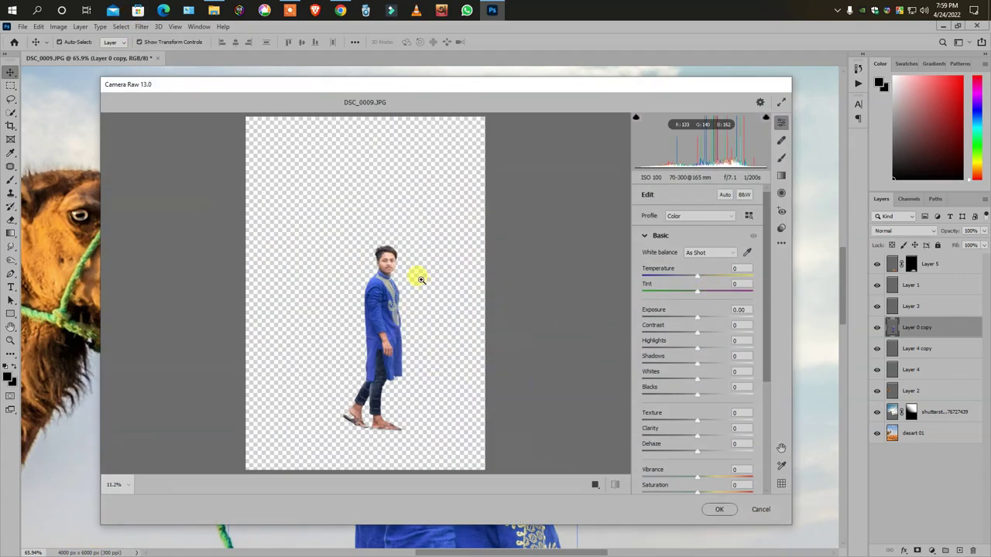
{"action": "left_click", "coordinate": [419, 279]}
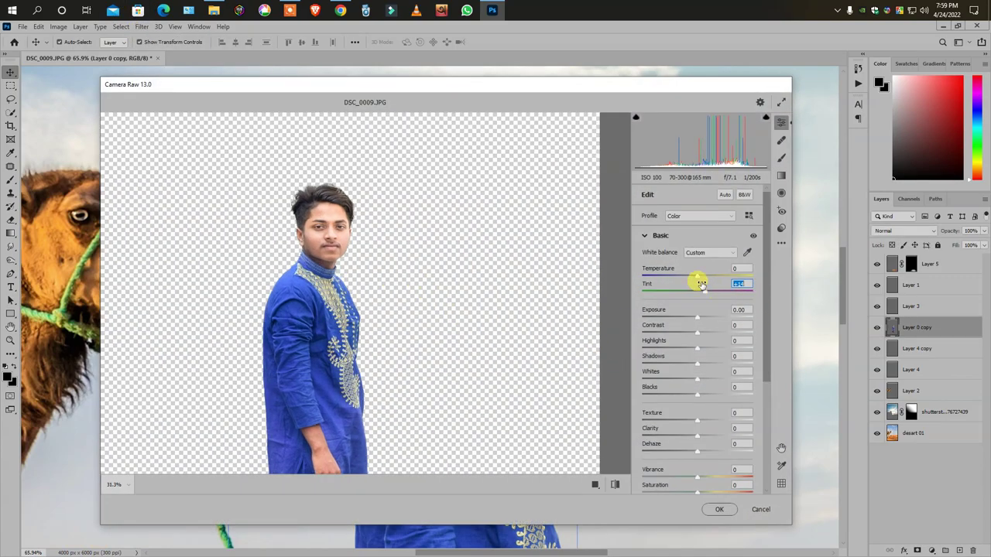
{"action": "left_click", "coordinate": [719, 509]}
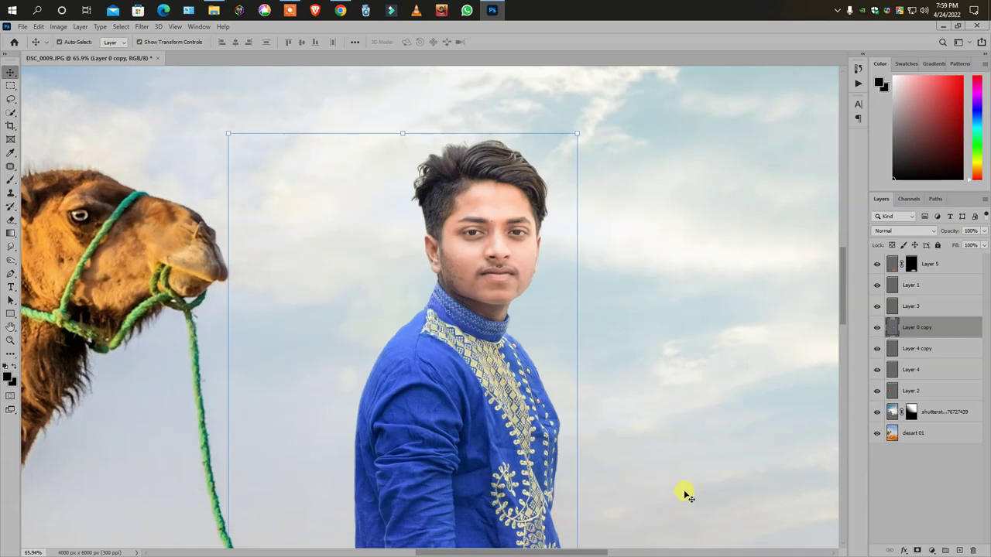
Drag the Layer 5 sand dust to a new position in the scene
{"action": "scroll", "coordinate": [422, 472], "scroll_direction": "up", "scroll_amount": 5}
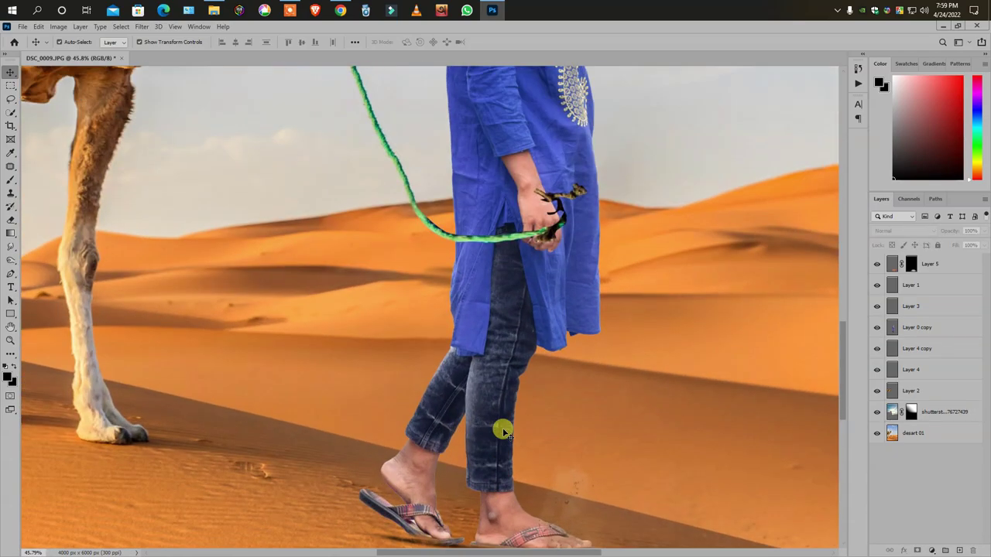
{"action": "scroll", "coordinate": [527, 376], "scroll_direction": "up", "scroll_amount": 5}
{"action": "scroll", "coordinate": [530, 374], "scroll_direction": "up", "scroll_amount": 2}
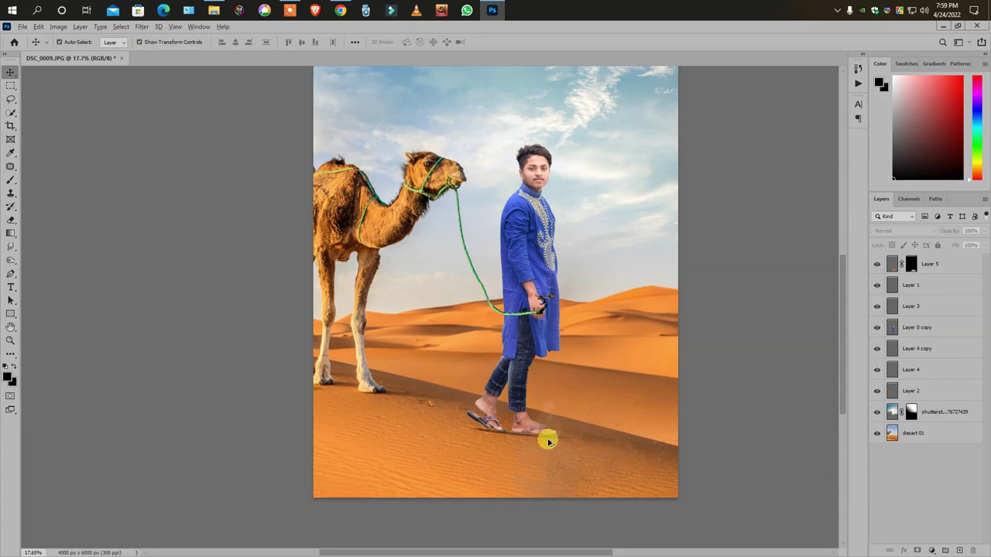
{"action": "scroll", "coordinate": [546, 441], "scroll_direction": "up", "scroll_amount": 3}
{"action": "scroll", "coordinate": [546, 452], "scroll_direction": "down", "scroll_amount": 2}
{"action": "mouse_move", "coordinate": [654, 447]}
{"action": "left_mouse_down"}
{"action": "mouse_move", "coordinate": [684, 418]}
{"action": "mouse_move", "coordinate": [758, 481]}
{"action": "mouse_move", "coordinate": [722, 471]}
{"action": "left_mouse_up"}
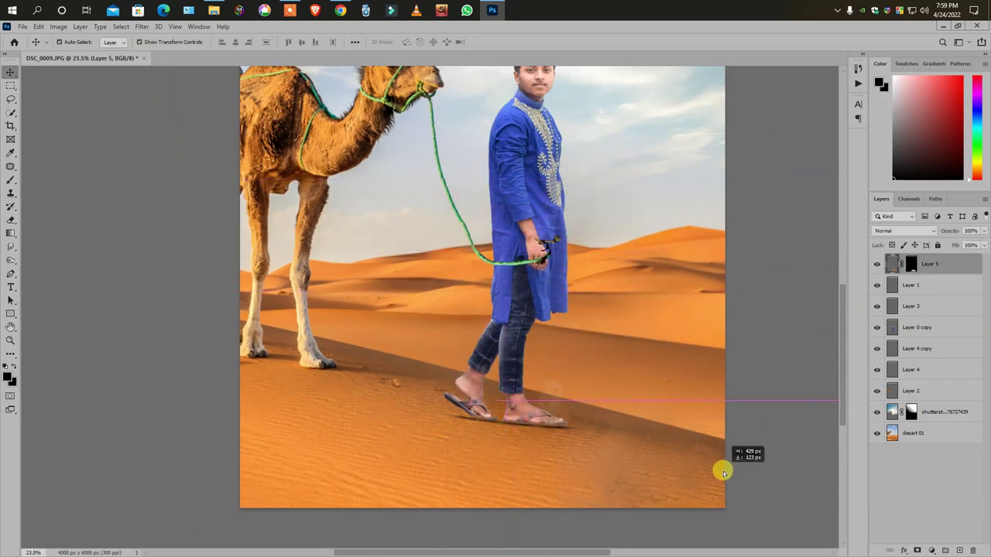
{"action": "scroll", "coordinate": [516, 372], "scroll_direction": "down", "scroll_amount": 2}
{"action": "scroll", "coordinate": [557, 293], "scroll_direction": "up", "scroll_amount": 5}
Select Layer 0 copy and set up the Smudge tool at 10% strength, size 70
{"action": "scroll", "coordinate": [557, 292], "scroll_direction": "up", "scroll_amount": 5}
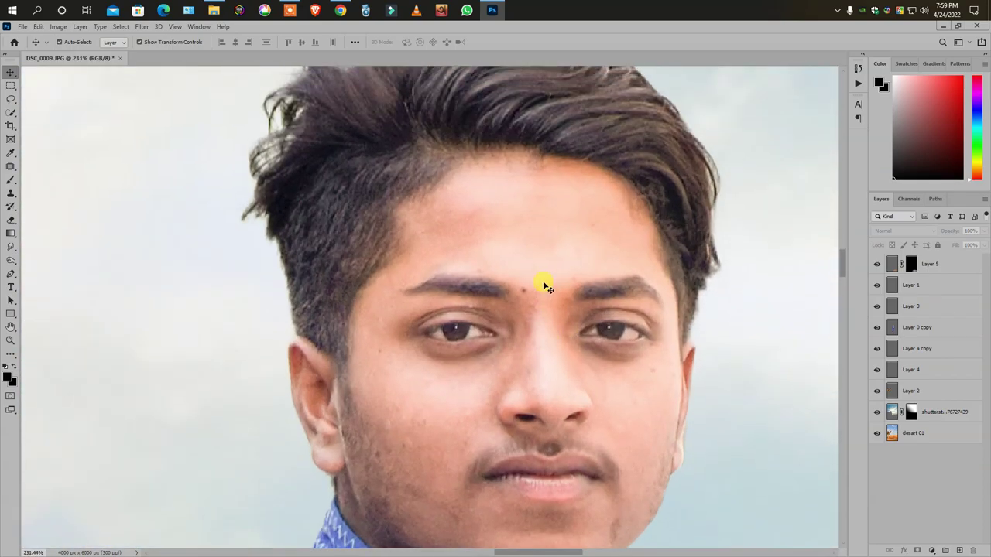
{"action": "left_click", "coordinate": [914, 328]}
{"action": "left_click", "coordinate": [10, 247]}
{"action": "right_click", "coordinate": [449, 244]}
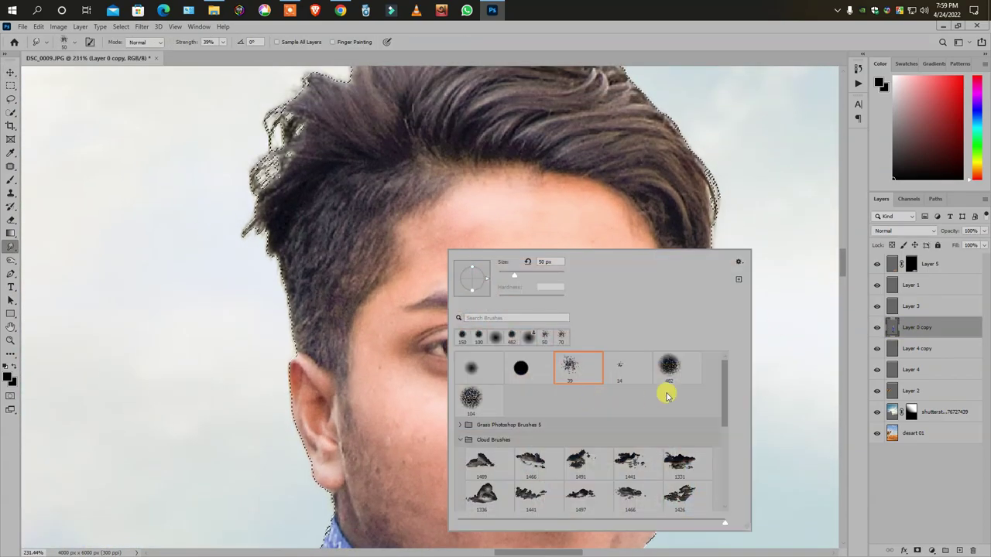
{"action": "left_click", "coordinate": [666, 379]}
{"action": "key", "text": "Return"}
{"action": "scroll", "coordinate": [464, 193], "scroll_direction": "up", "scroll_amount": 2}
{"action": "left_click", "coordinate": [223, 42]}
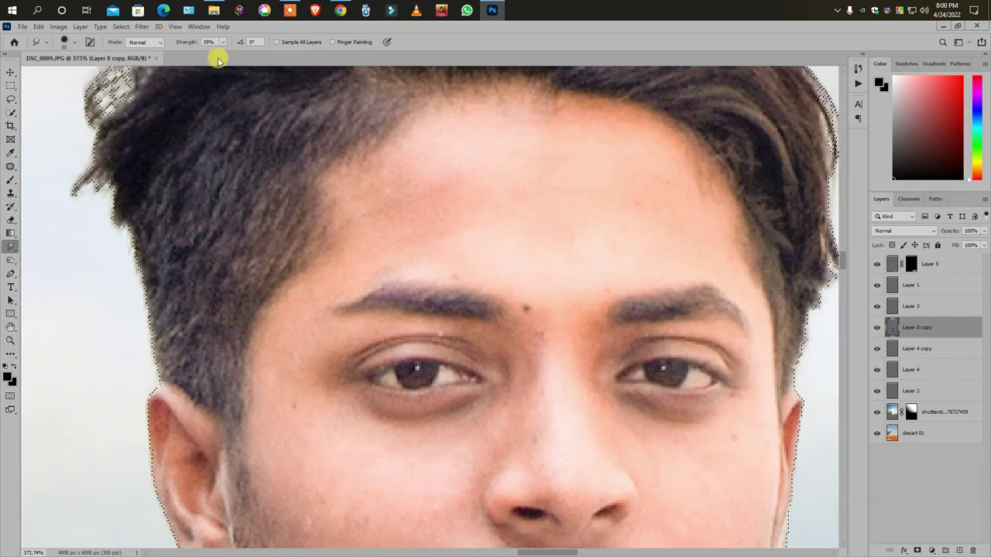
{"action": "left_click_drag", "start_coordinate": [222, 54], "coordinate": [209, 54]}
{"action": "key", "text": "bracketright"}
{"action": "key", "text": "bracketright"}
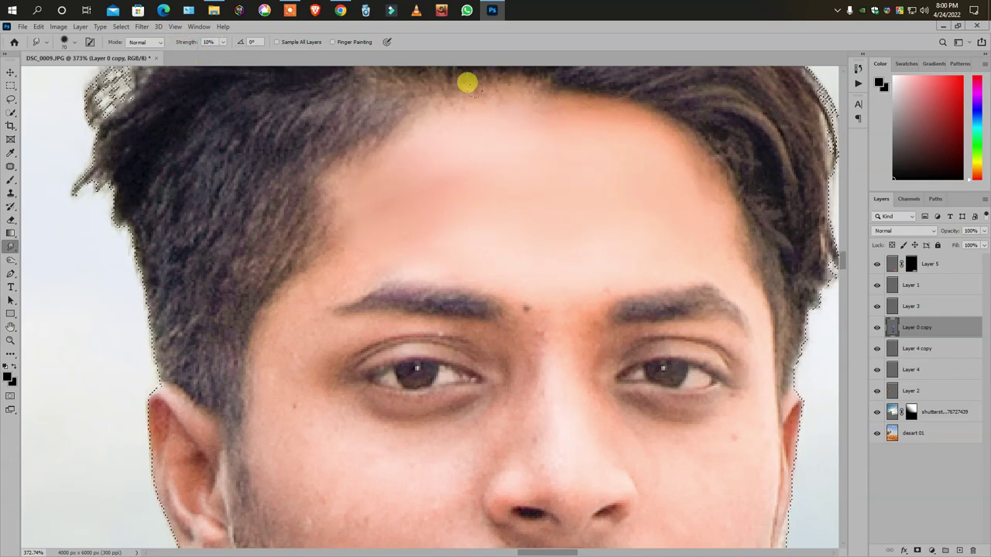
{"action": "scroll", "coordinate": [454, 206], "scroll_direction": "down", "scroll_amount": 1}
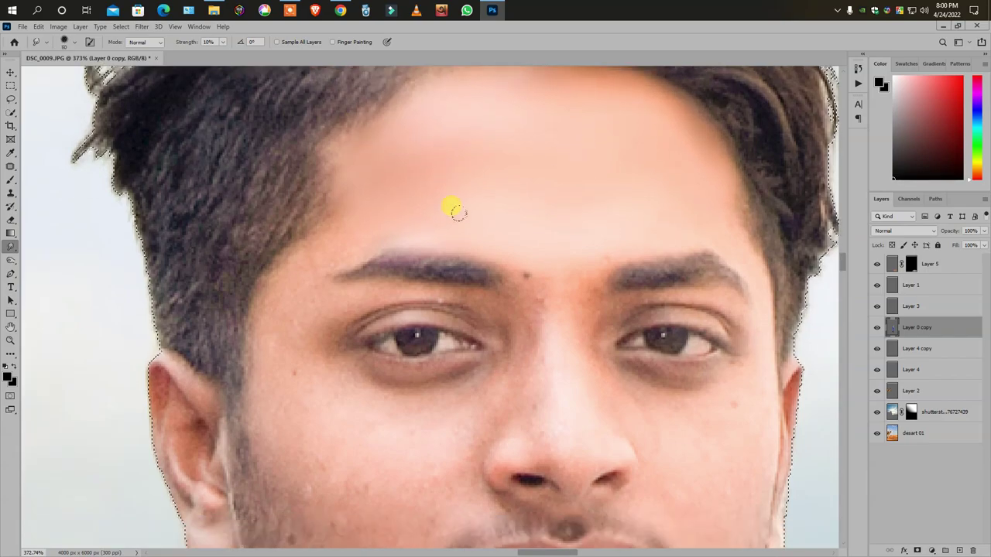
{"action": "scroll", "coordinate": [280, 215], "scroll_direction": "down", "scroll_amount": 1}
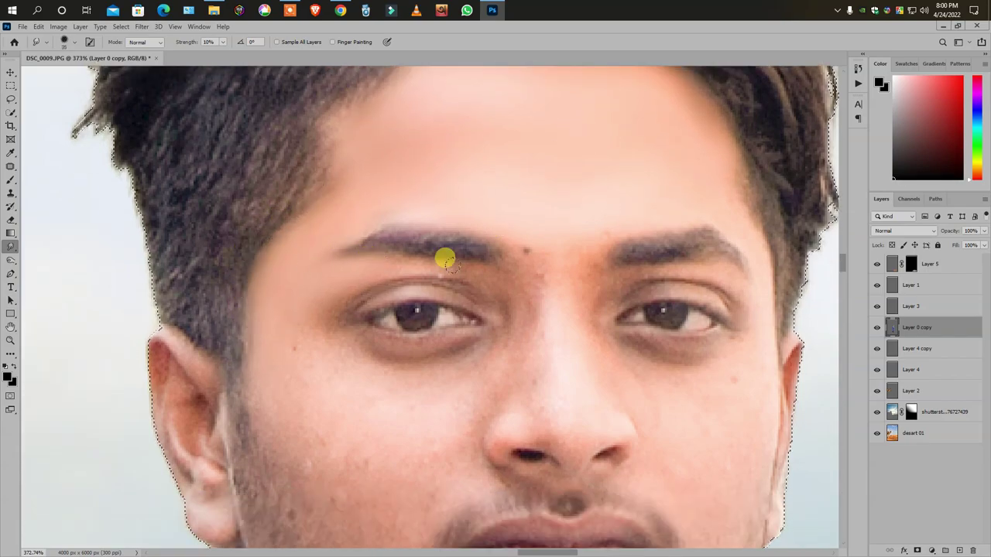
Smudge away the mole between the brows and smooth the face skin
{"action": "left_click_drag", "start_coordinate": [520, 249], "coordinate": [542, 275]}
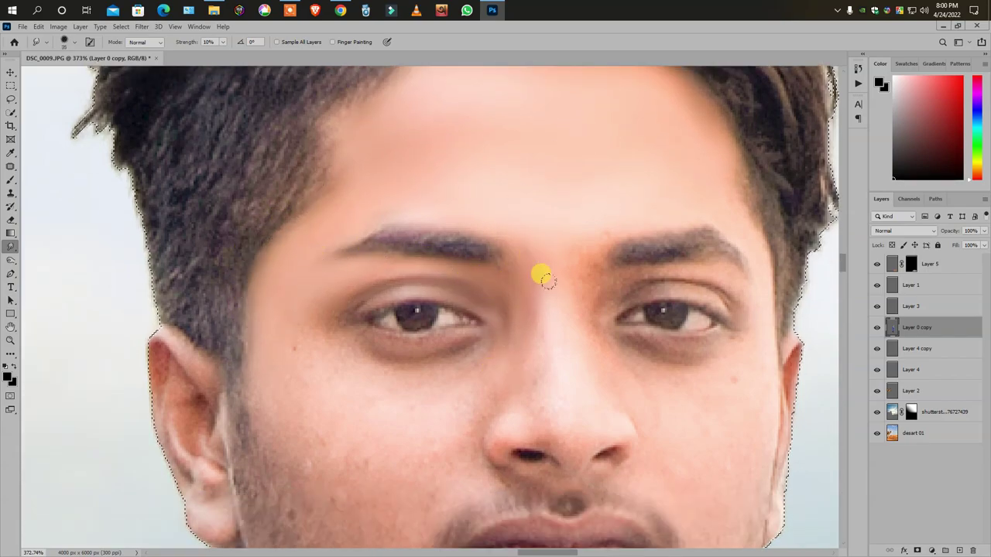
{"action": "scroll", "coordinate": [394, 232], "scroll_direction": "down", "scroll_amount": 5}
{"action": "scroll", "coordinate": [402, 267], "scroll_direction": "down", "scroll_amount": 2}
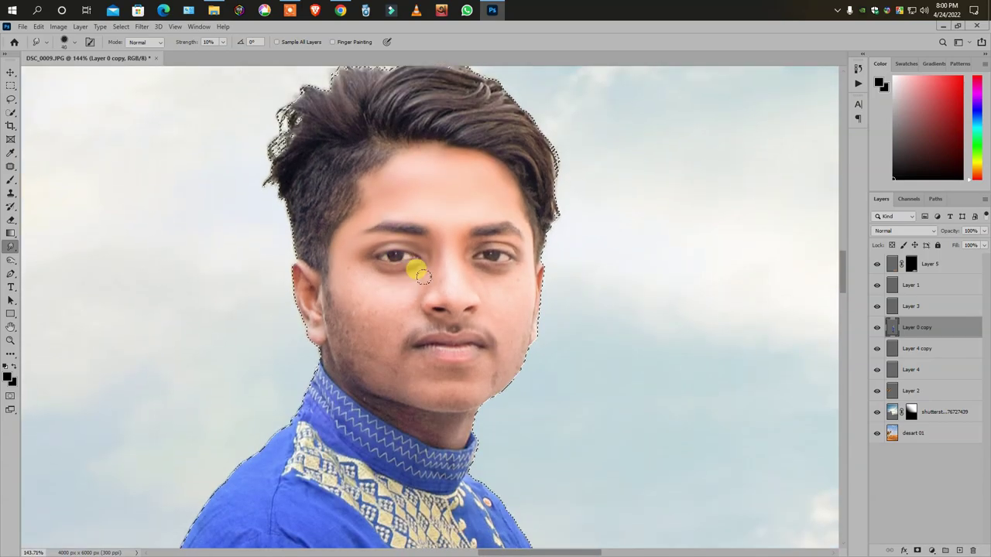
{"action": "scroll", "coordinate": [414, 259], "scroll_direction": "down", "scroll_amount": 1}
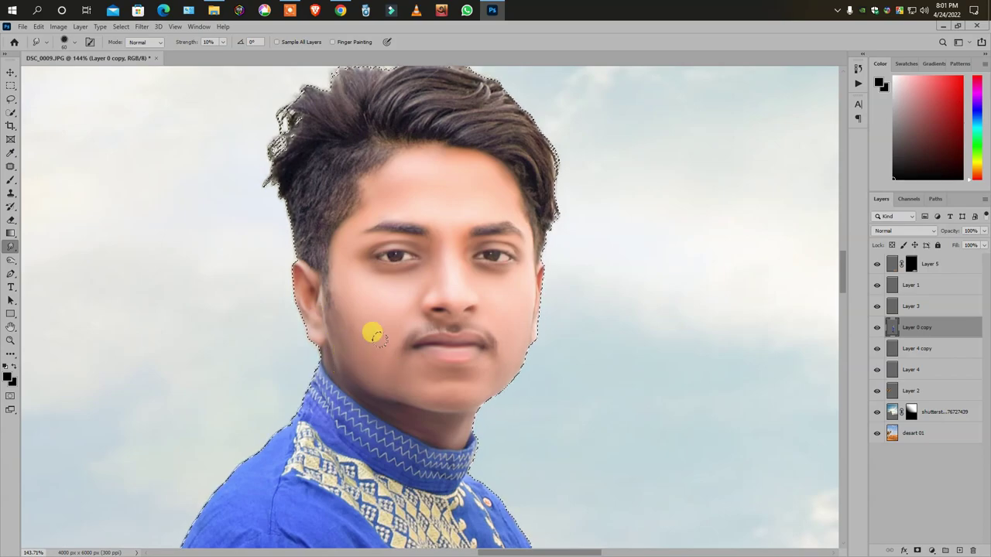
{"action": "scroll", "coordinate": [504, 302], "scroll_direction": "down", "scroll_amount": 3}
Hide Layer 1 so the rope end no longer shows in the scene
{"action": "scroll", "coordinate": [509, 340], "scroll_direction": "down", "scroll_amount": 2}
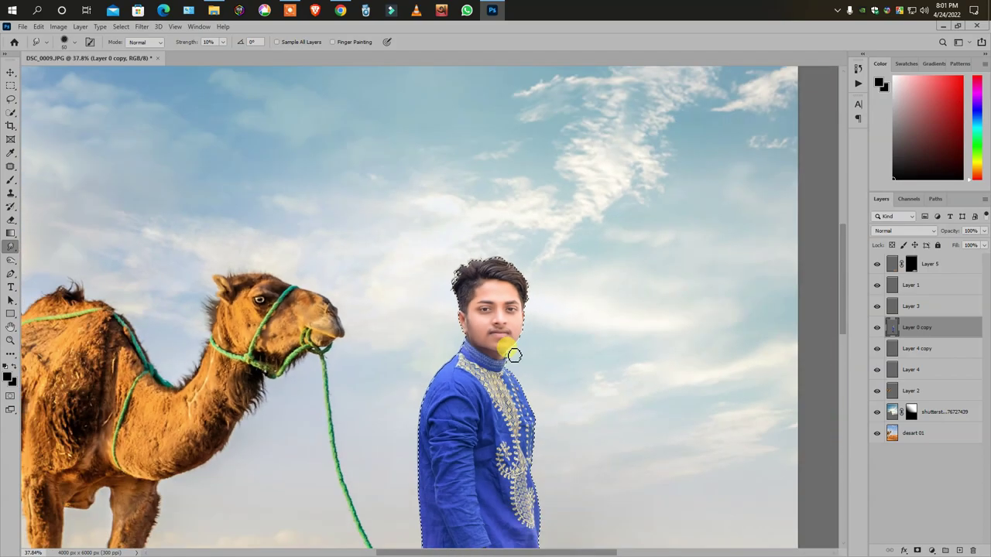
{"action": "scroll", "coordinate": [484, 354], "scroll_direction": "up", "scroll_amount": 3}
{"action": "scroll", "coordinate": [504, 389], "scroll_direction": "up", "scroll_amount": 1}
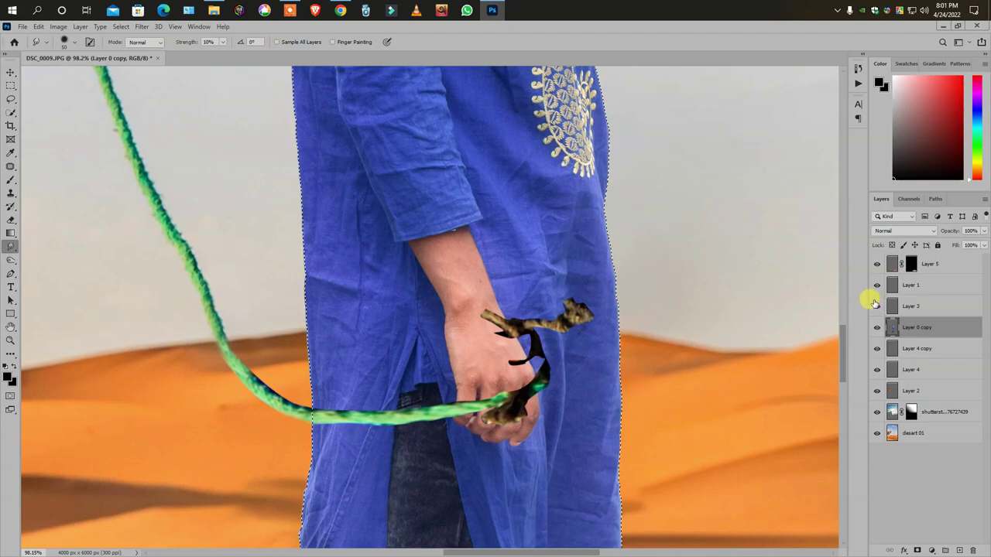
{"action": "left_click", "coordinate": [877, 284]}
{"action": "scroll", "coordinate": [484, 387], "scroll_direction": "up", "scroll_amount": 2}
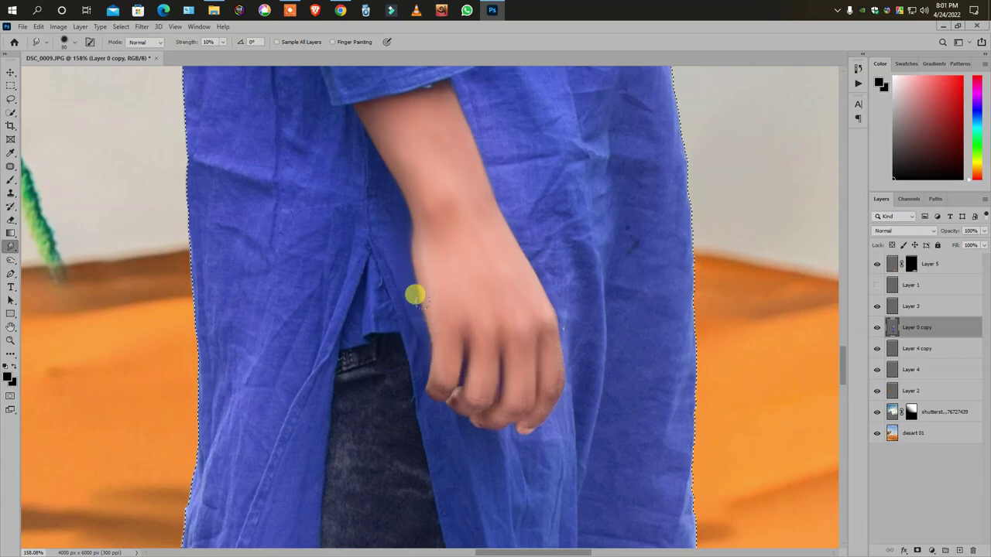
{"action": "scroll", "coordinate": [475, 359], "scroll_direction": "down", "scroll_amount": 4}
{"action": "scroll", "coordinate": [375, 435], "scroll_direction": "down", "scroll_amount": 3}
{"action": "scroll", "coordinate": [375, 435], "scroll_direction": "up", "scroll_amount": 3}
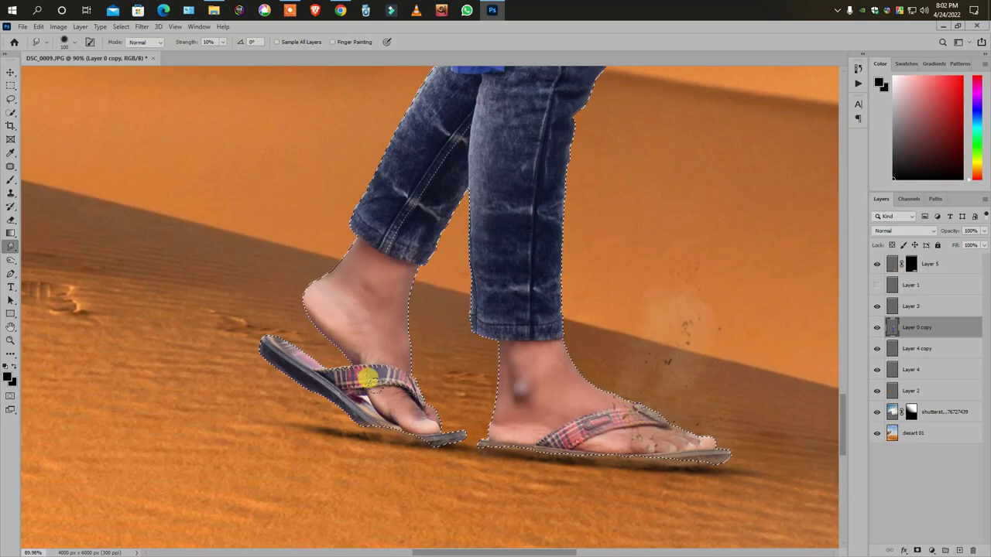
Show the rope layer, Layer 1, make it active and apply a quick Free Transform
{"action": "left_click", "coordinate": [10, 86]}
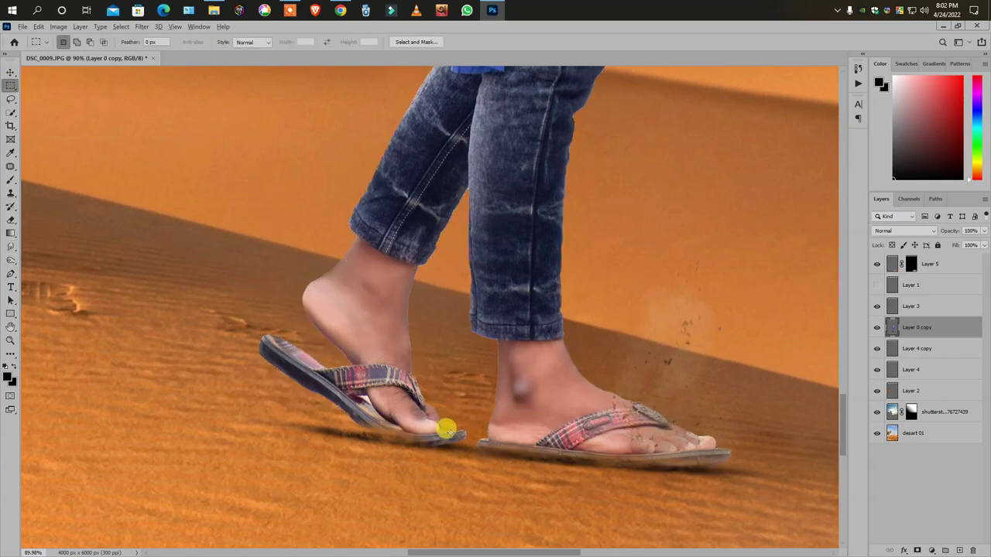
{"action": "key", "text": "ctrl+0"}
{"action": "scroll", "coordinate": [449, 383], "scroll_direction": "up", "scroll_amount": 5}
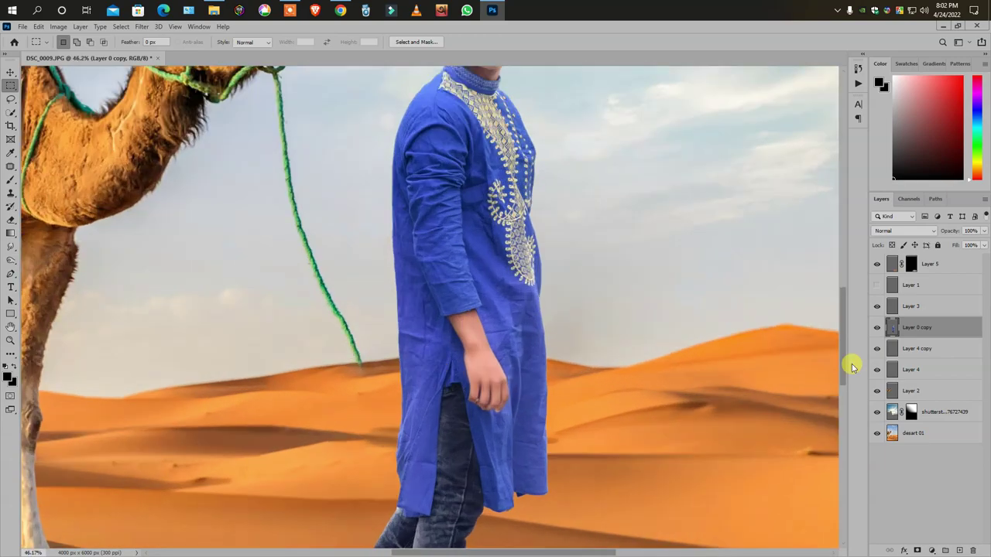
{"action": "left_click", "coordinate": [877, 284]}
{"action": "scroll", "coordinate": [384, 401], "scroll_direction": "up", "scroll_amount": 2}
{"action": "left_click", "coordinate": [330, 354], "text": "ctrl"}
{"action": "key", "text": "ctrl+t"}
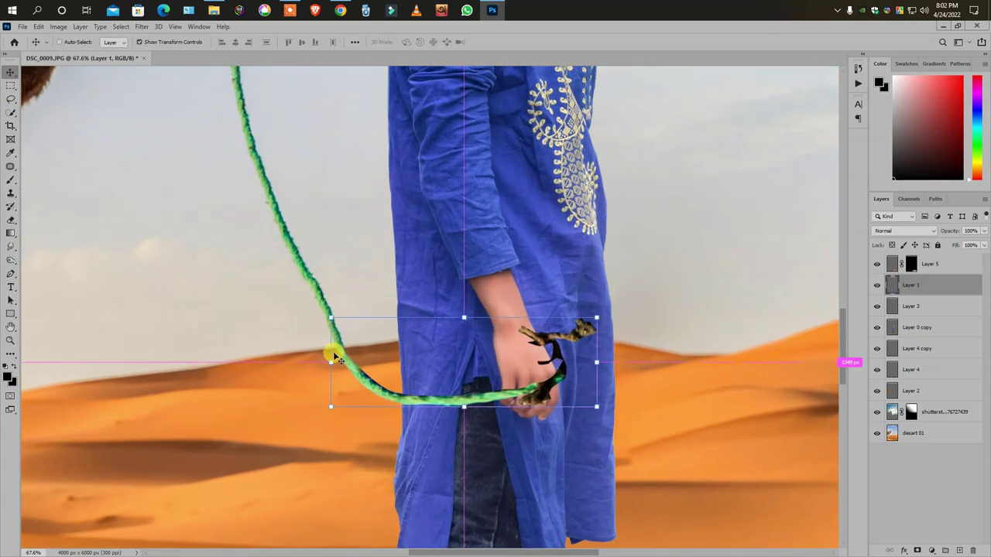
{"action": "key", "text": "Return"}
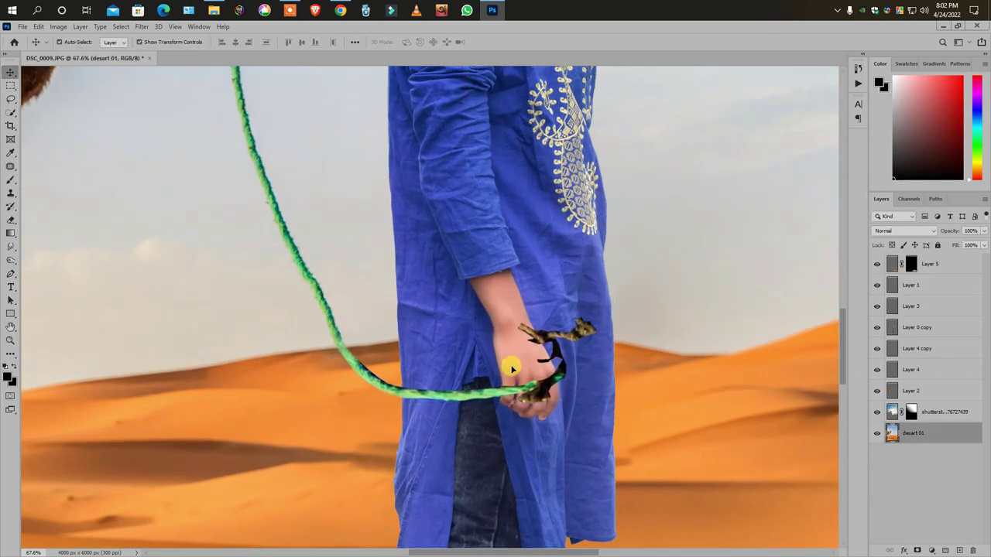
Copy the boy's hand onto its own layer and move it above Layer 3
{"action": "left_click", "coordinate": [508, 365], "text": "ctrl"}
{"action": "key", "text": "w"}
{"action": "scroll", "coordinate": [536, 361], "scroll_direction": "up", "scroll_amount": 2}
{"action": "scroll", "coordinate": [496, 341], "scroll_direction": "down", "scroll_amount": 2}
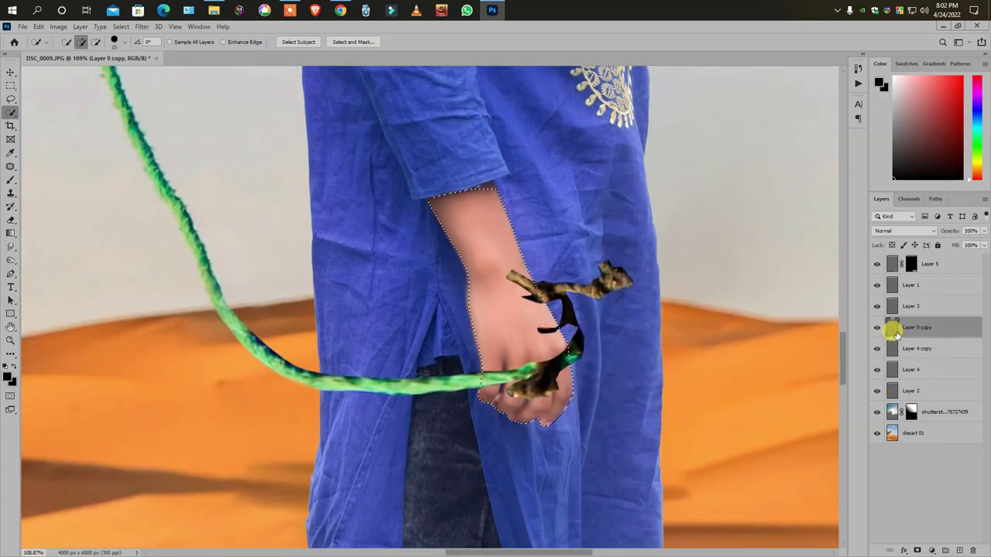
{"action": "key", "text": "ctrl+j"}
{"action": "mouse_move", "coordinate": [904, 329]}
{"action": "left_mouse_down"}
{"action": "mouse_move", "coordinate": [909, 296]}
{"action": "mouse_move", "coordinate": [947, 277]}
{"action": "left_mouse_up"}
Erase between the fingers on the hand layer with a small brush to reveal the rope
{"action": "key", "text": "e"}
{"action": "scroll", "coordinate": [397, 312], "scroll_direction": "up", "scroll_amount": 3}
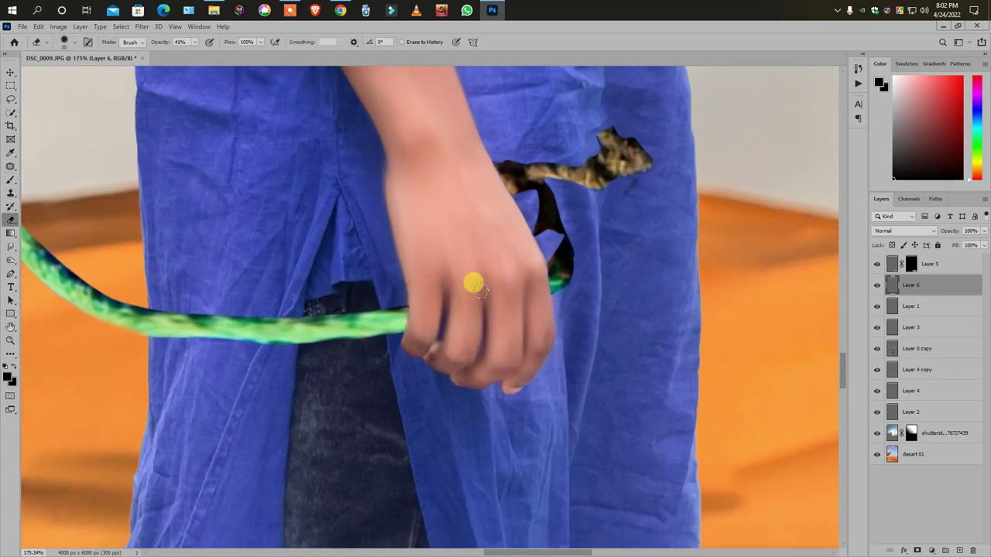
{"action": "right_click", "coordinate": [475, 285]}
{"action": "left_click", "coordinate": [403, 318]}
{"action": "scroll", "coordinate": [447, 330], "scroll_direction": "up", "scroll_amount": 2}
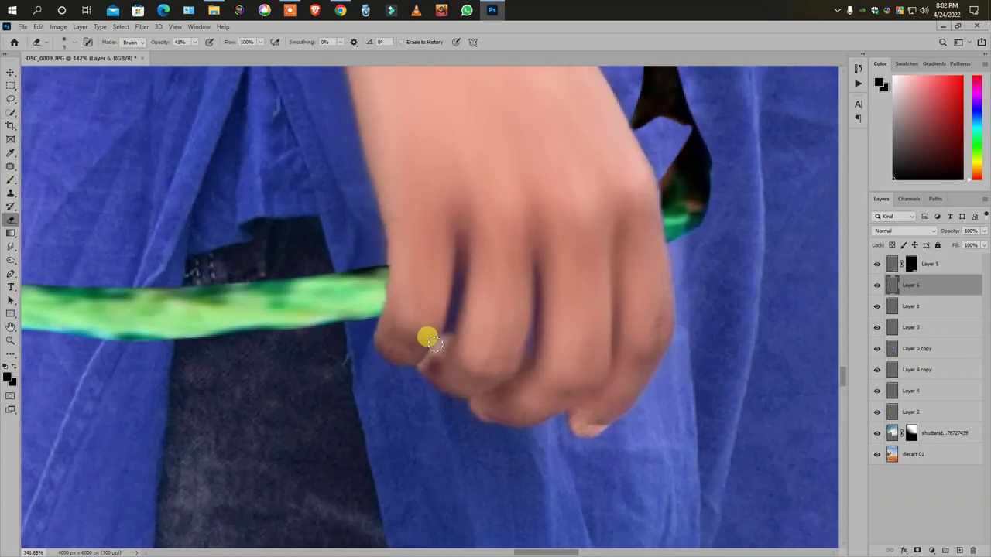
{"action": "scroll", "coordinate": [436, 346], "scroll_direction": "up", "scroll_amount": 3}
{"action": "left_click_drag", "start_coordinate": [462, 234], "coordinate": [454, 289]}
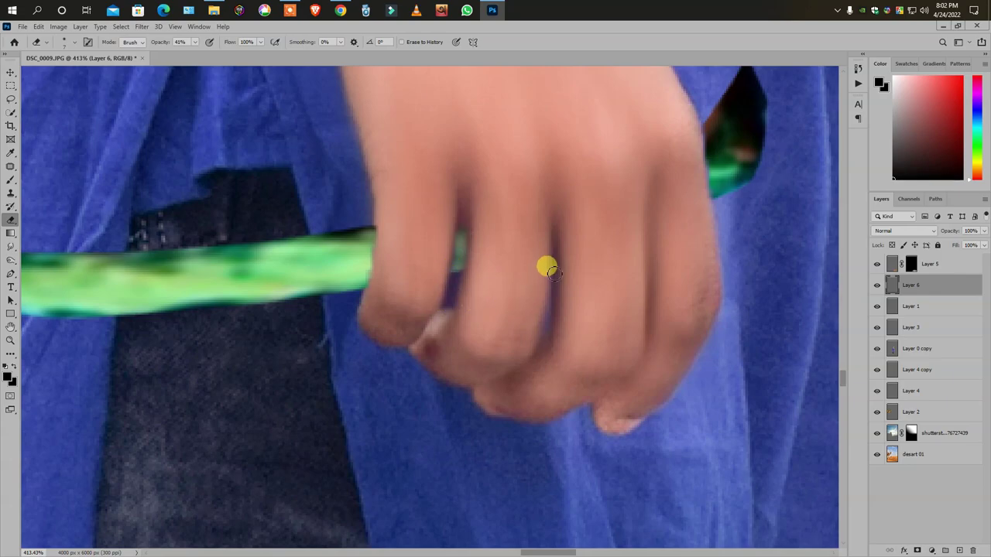
{"action": "scroll", "coordinate": [508, 339], "scroll_direction": "down", "scroll_amount": 4}
{"action": "scroll", "coordinate": [542, 365], "scroll_direction": "up", "scroll_amount": 1}
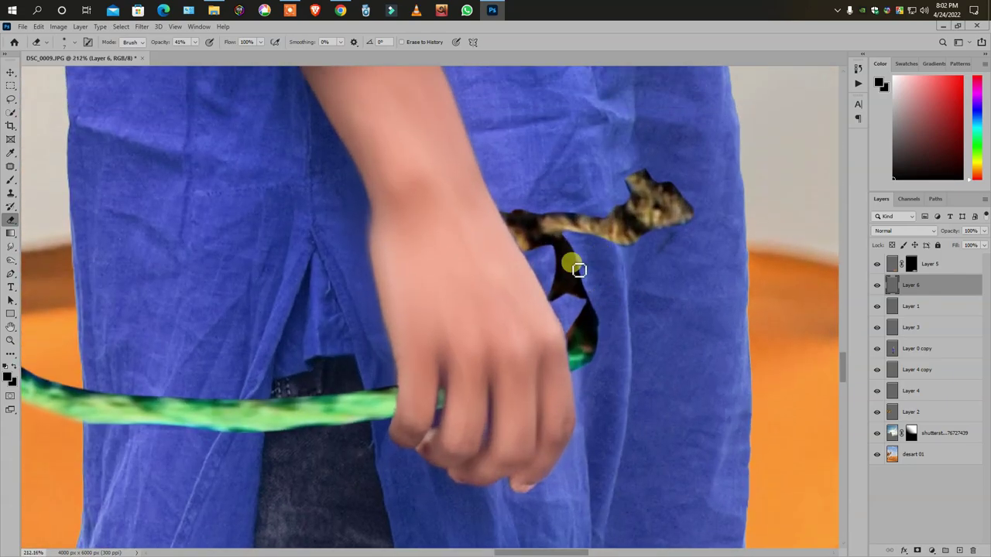
On Layer 1, erase the dark gap and rope end under the hand at 100% opacity
{"action": "left_click", "coordinate": [910, 307]}
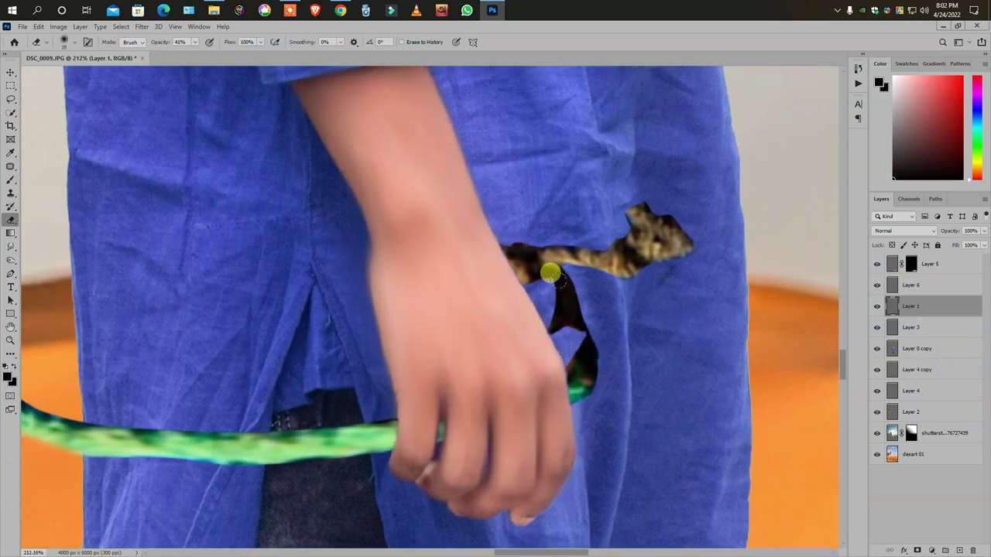
{"action": "left_click_drag", "start_coordinate": [549, 272], "coordinate": [559, 314]}
{"action": "left_click", "coordinate": [194, 42]}
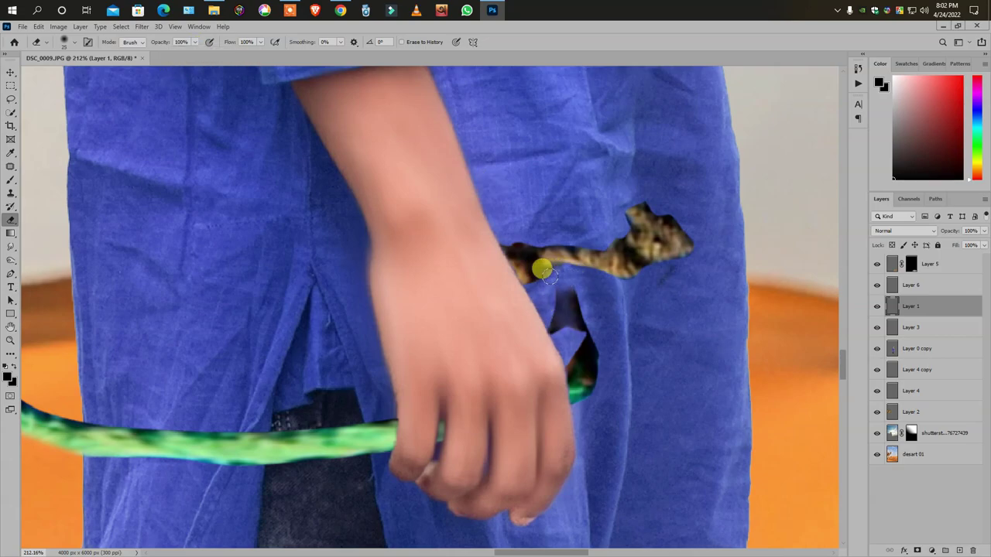
{"action": "mouse_move", "coordinate": [538, 268]}
{"action": "left_mouse_down"}
{"action": "mouse_move", "coordinate": [580, 389]}
{"action": "mouse_move", "coordinate": [574, 348]}
{"action": "left_mouse_up"}
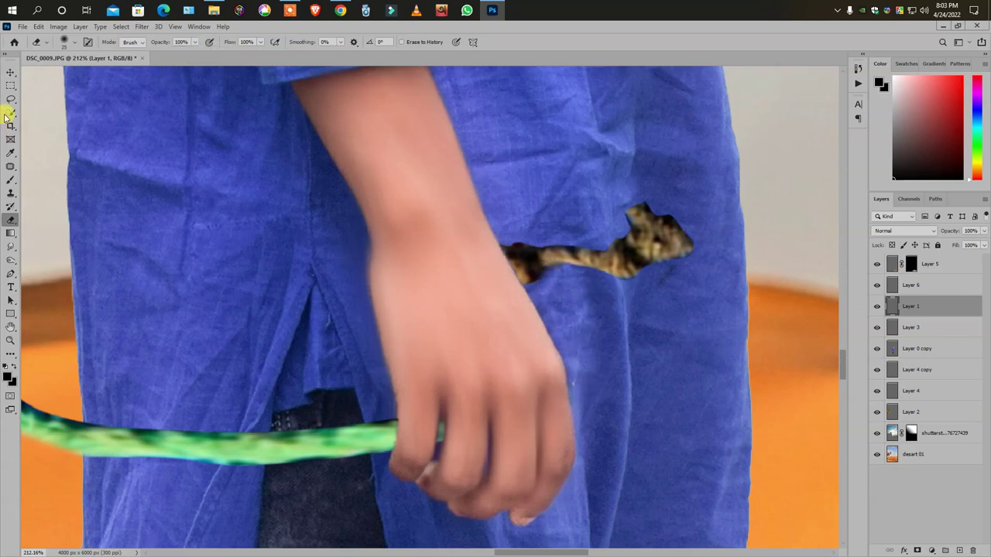
Lasso the leftover rope end and move it down below the hand
{"action": "left_click", "coordinate": [10, 99]}
{"action": "left_click_drag", "start_coordinate": [553, 305], "coordinate": [542, 336]}
{"action": "mouse_move", "coordinate": [608, 264]}
{"action": "left_mouse_down"}
{"action": "mouse_move", "coordinate": [641, 387]}
{"action": "mouse_move", "coordinate": [619, 429]}
{"action": "mouse_move", "coordinate": [657, 413]}
{"action": "left_mouse_up"}
{"action": "key", "text": "ctrl+d"}
Skew the rope's left end slightly upward and commit the transform
{"action": "left_click", "coordinate": [11, 85]}
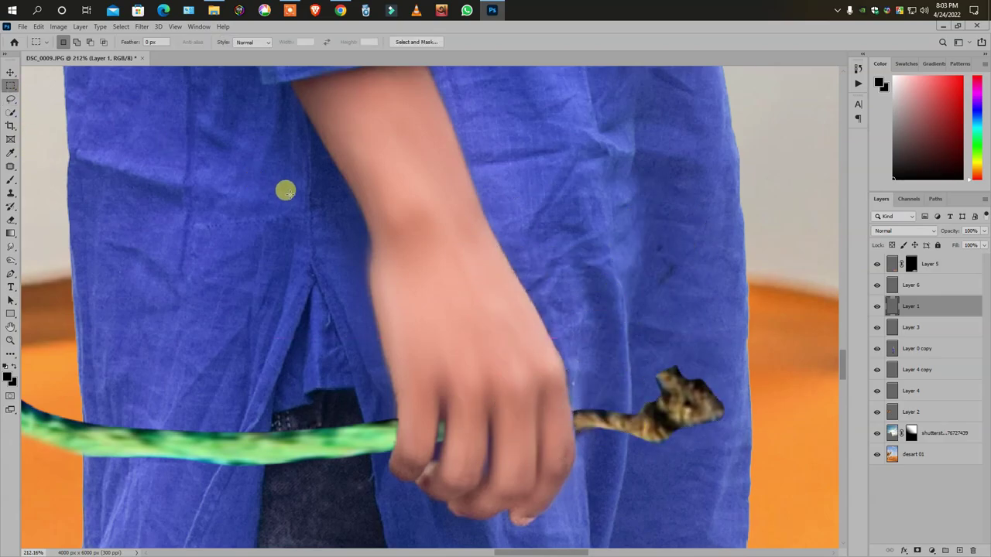
{"action": "scroll", "coordinate": [451, 376], "scroll_direction": "down", "scroll_amount": 5}
{"action": "scroll", "coordinate": [472, 410], "scroll_direction": "down", "scroll_amount": 3}
{"action": "scroll", "coordinate": [504, 349], "scroll_direction": "up", "scroll_amount": 3}
{"action": "scroll", "coordinate": [479, 363], "scroll_direction": "down", "scroll_amount": 1}
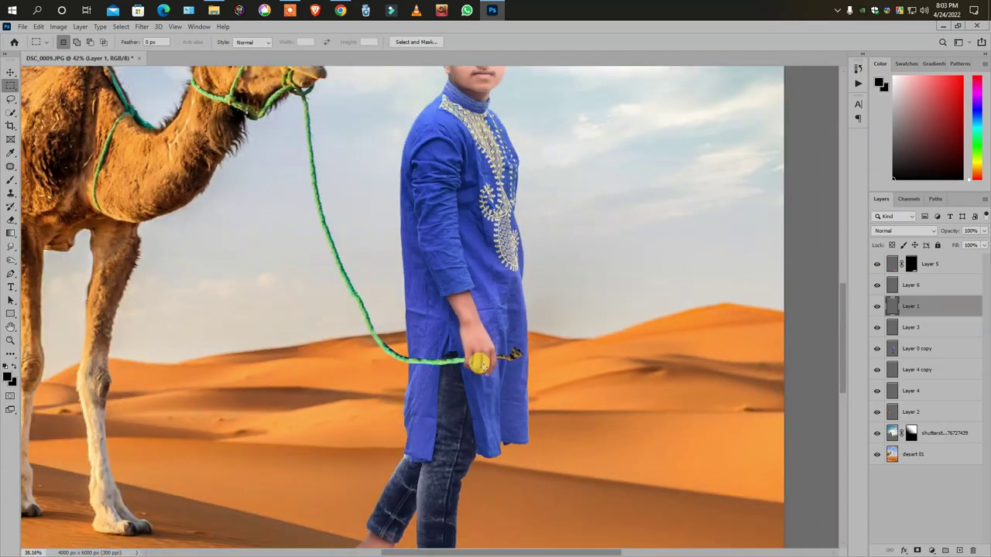
{"action": "scroll", "coordinate": [479, 363], "scroll_direction": "down", "scroll_amount": 4}
{"action": "scroll", "coordinate": [442, 376], "scroll_direction": "up", "scroll_amount": 7}
{"action": "scroll", "coordinate": [431, 348], "scroll_direction": "up", "scroll_amount": 1}
{"action": "key", "text": "v"}
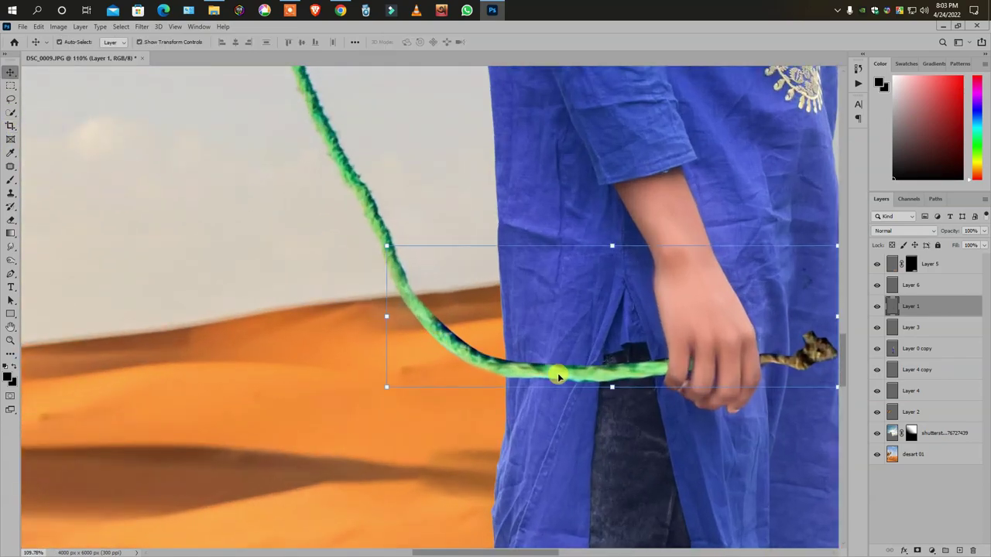
{"action": "left_click_drag", "start_coordinate": [385, 316], "coordinate": [381, 309]}
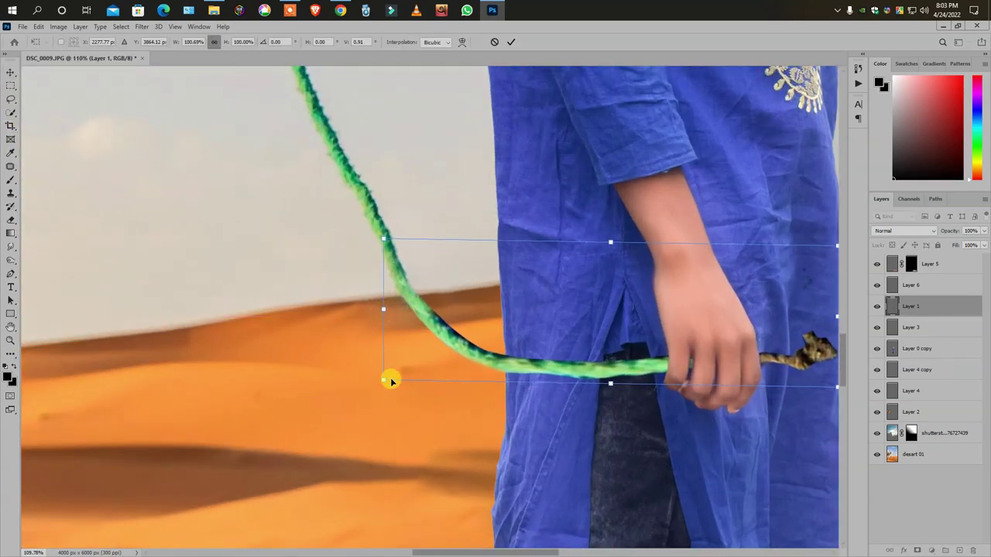
{"action": "key", "text": "Return"}
{"action": "scroll", "coordinate": [314, 342], "scroll_direction": "down", "scroll_amount": 4}
{"action": "scroll", "coordinate": [657, 358], "scroll_direction": "down", "scroll_amount": 3}
On Layer 0 copy, erase the rough hair edge at the top-left
{"action": "scroll", "coordinate": [441, 305], "scroll_direction": "up", "scroll_amount": 2}
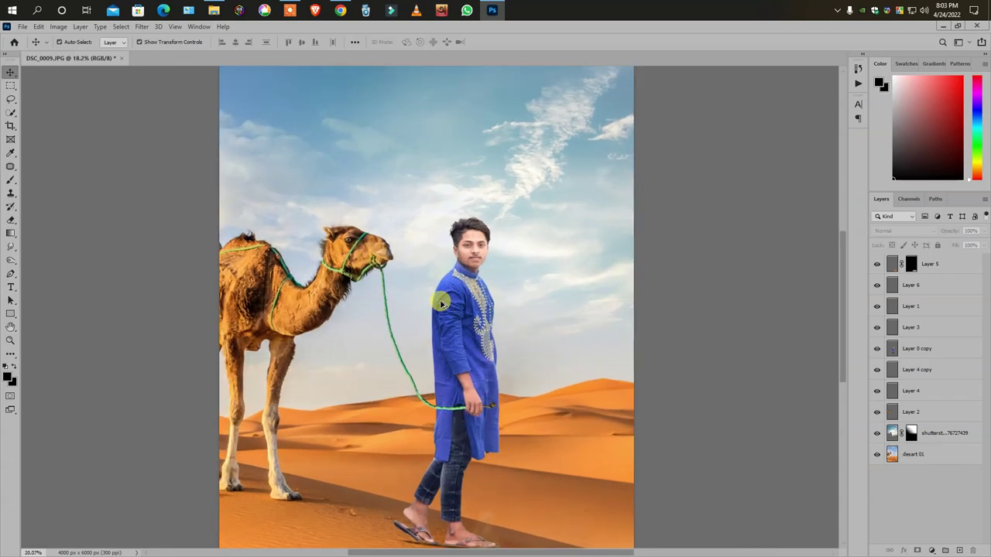
{"action": "scroll", "coordinate": [442, 256], "scroll_direction": "up", "scroll_amount": 3}
{"action": "scroll", "coordinate": [495, 281], "scroll_direction": "up", "scroll_amount": 3}
{"action": "scroll", "coordinate": [389, 297], "scroll_direction": "up", "scroll_amount": 3}
{"action": "left_click", "coordinate": [10, 248]}
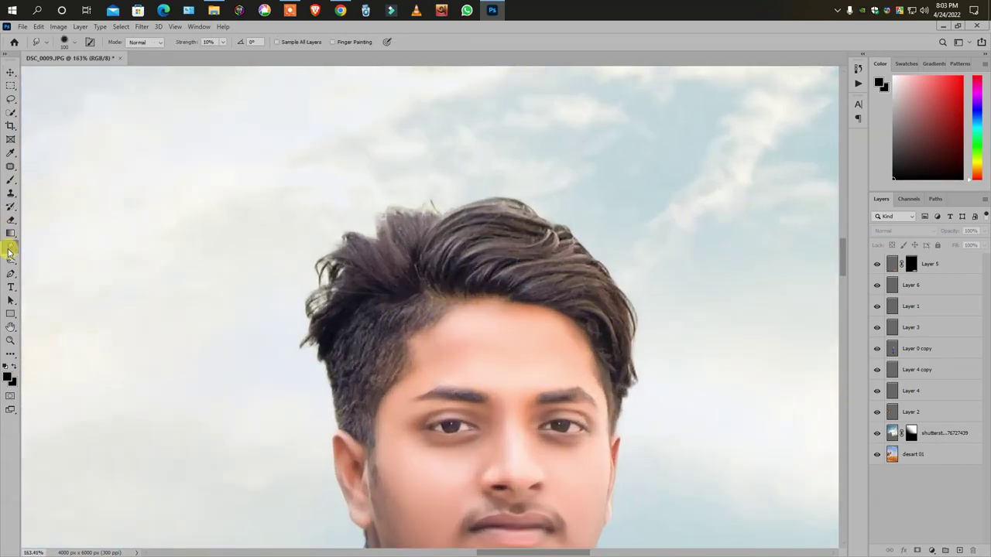
{"action": "right_click", "coordinate": [379, 255]}
{"action": "left_click", "coordinate": [305, 284]}
{"action": "left_click", "coordinate": [495, 221]}
{"action": "left_click", "coordinate": [436, 285], "text": "ctrl"}
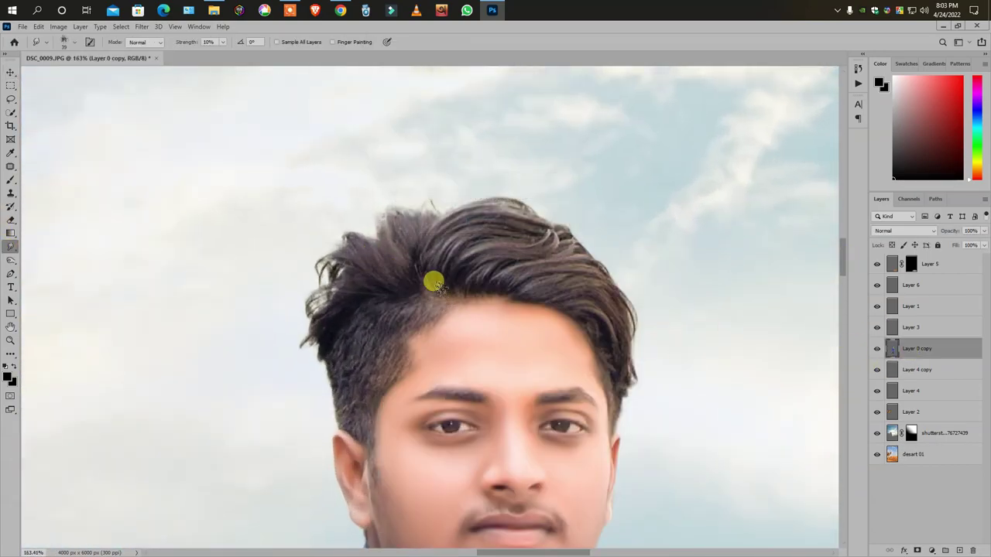
{"action": "scroll", "coordinate": [341, 287], "scroll_direction": "up", "scroll_amount": 2}
{"action": "key", "text": "e"}
{"action": "scroll", "coordinate": [283, 305], "scroll_direction": "up", "scroll_amount": 1}
{"action": "mouse_move", "coordinate": [362, 155]}
{"action": "left_mouse_down"}
{"action": "mouse_move", "coordinate": [325, 183]}
{"action": "mouse_move", "coordinate": [284, 281]}
{"action": "mouse_move", "coordinate": [282, 236]}
{"action": "left_mouse_up"}
{"action": "scroll", "coordinate": [284, 280], "scroll_direction": "down", "scroll_amount": 2}
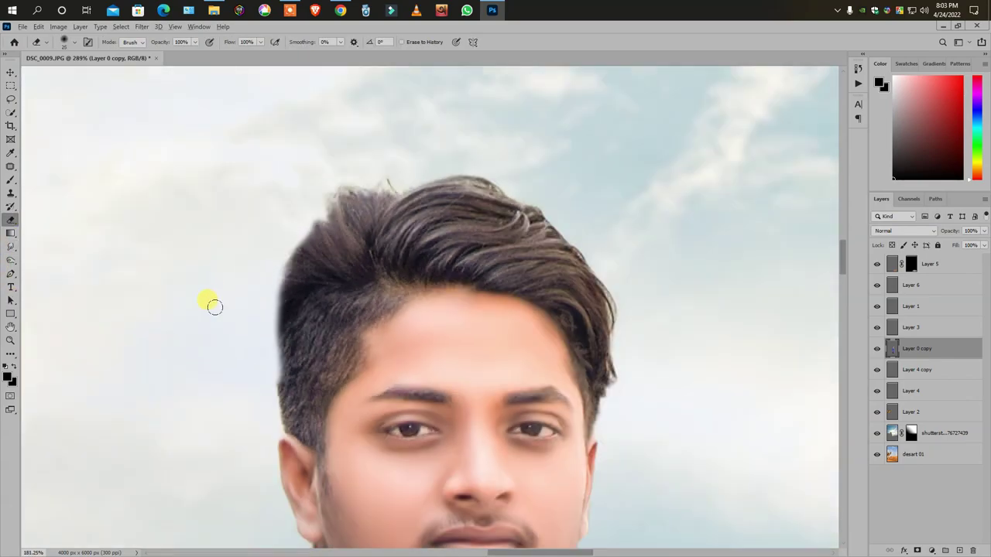
{"action": "scroll", "coordinate": [568, 353], "scroll_direction": "up", "scroll_amount": 1}
Smudge the left hair edge and hair tops upward into longer spikes
{"action": "left_click", "coordinate": [11, 247]}
{"action": "left_click_drag", "start_coordinate": [113, 233], "coordinate": [245, 260]}
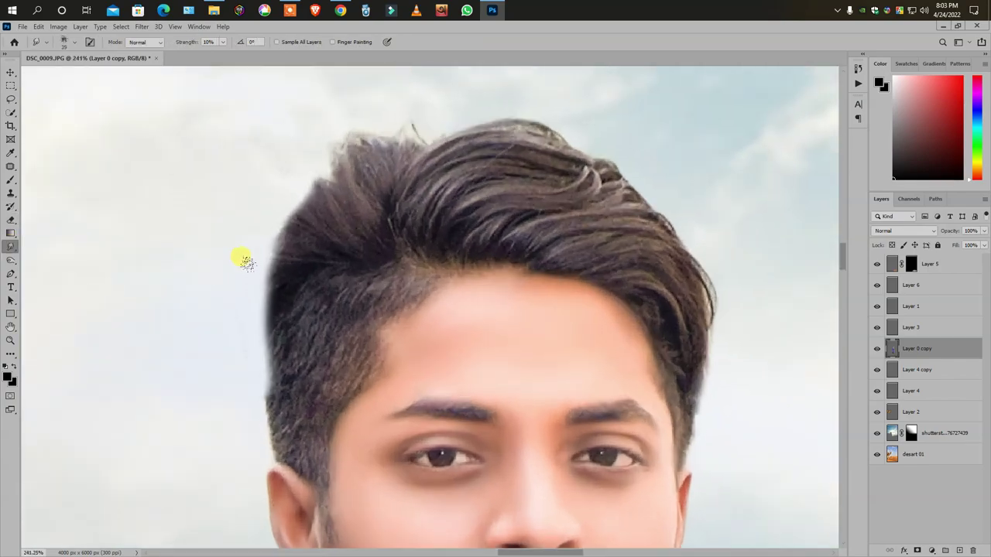
{"action": "left_click", "coordinate": [222, 42]}
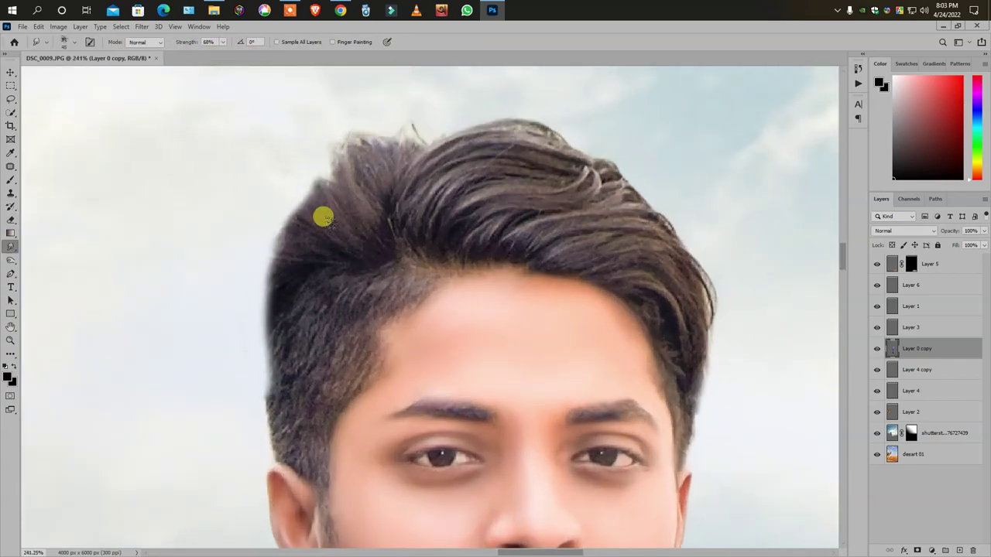
{"action": "mouse_move", "coordinate": [322, 215]}
{"action": "left_mouse_down"}
{"action": "mouse_move", "coordinate": [217, 186]}
{"action": "mouse_move", "coordinate": [271, 239]}
{"action": "mouse_move", "coordinate": [248, 270]}
{"action": "mouse_move", "coordinate": [255, 371]}
{"action": "left_mouse_up"}
{"action": "scroll", "coordinate": [273, 245], "scroll_direction": "down", "scroll_amount": 2}
{"action": "scroll", "coordinate": [270, 301], "scroll_direction": "up", "scroll_amount": 1}
{"action": "scroll", "coordinate": [256, 371], "scroll_direction": "up", "scroll_amount": 2}
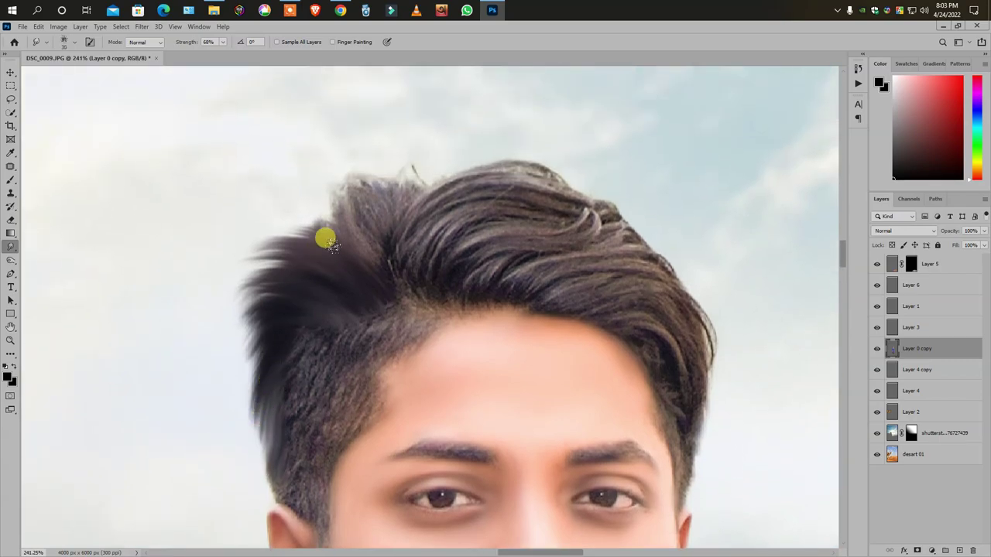
{"action": "mouse_move", "coordinate": [325, 237]}
{"action": "left_mouse_down"}
{"action": "mouse_move", "coordinate": [252, 245]}
{"action": "mouse_move", "coordinate": [230, 309]}
{"action": "mouse_move", "coordinate": [258, 322]}
{"action": "mouse_move", "coordinate": [224, 390]}
{"action": "left_mouse_up"}
{"action": "scroll", "coordinate": [223, 389], "scroll_direction": "up", "scroll_amount": 2}
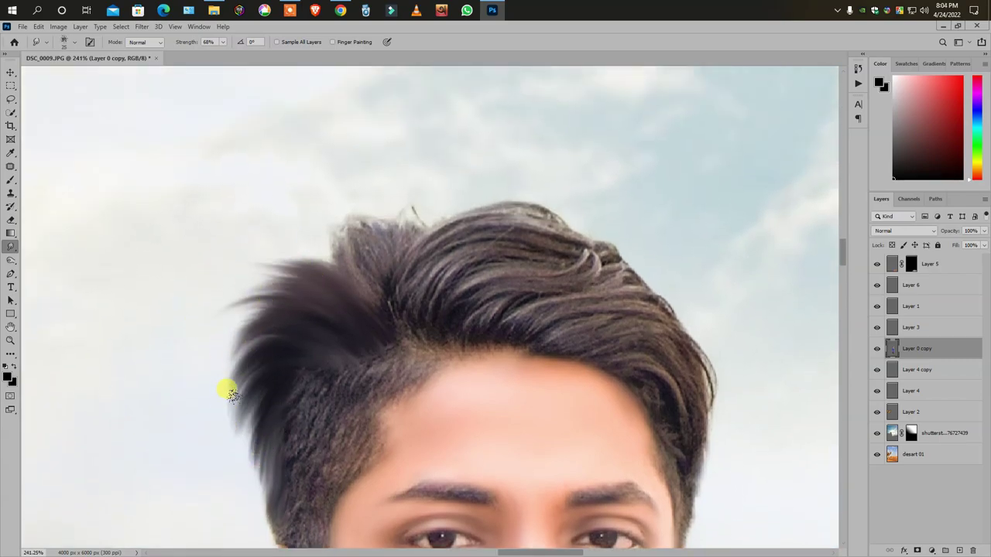
{"action": "mouse_move", "coordinate": [341, 364]}
{"action": "left_mouse_down"}
{"action": "mouse_move", "coordinate": [307, 292]}
{"action": "mouse_move", "coordinate": [374, 247]}
{"action": "mouse_move", "coordinate": [411, 296]}
{"action": "mouse_move", "coordinate": [281, 299]}
{"action": "mouse_move", "coordinate": [403, 232]}
{"action": "left_mouse_up"}
{"action": "scroll", "coordinate": [439, 344], "scroll_direction": "up", "scroll_amount": 1}
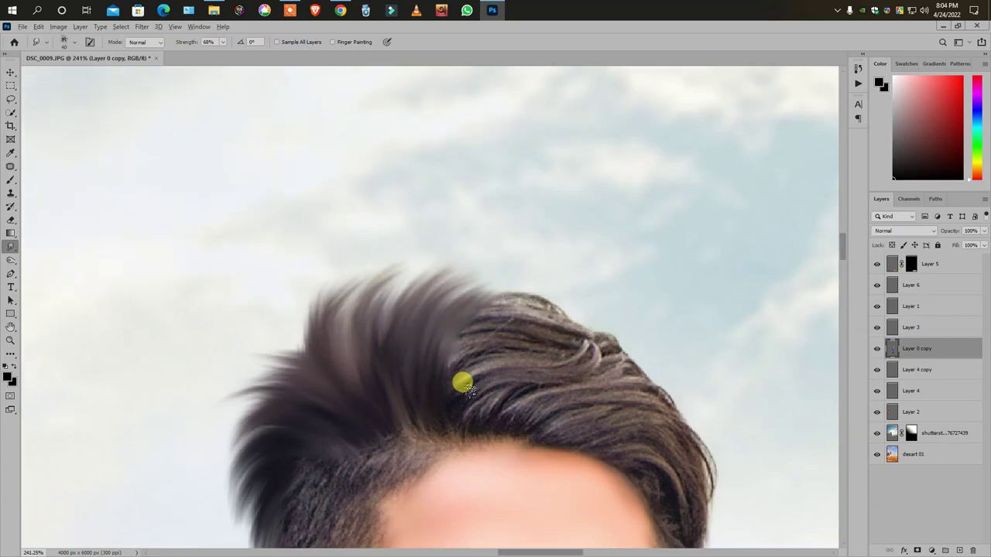
{"action": "scroll", "coordinate": [463, 382], "scroll_direction": "up", "scroll_amount": 2}
{"action": "mouse_move", "coordinate": [418, 327]}
{"action": "left_mouse_down"}
{"action": "mouse_move", "coordinate": [402, 245]}
{"action": "mouse_move", "coordinate": [457, 315]}
{"action": "mouse_move", "coordinate": [648, 243]}
{"action": "mouse_move", "coordinate": [577, 365]}
{"action": "mouse_move", "coordinate": [651, 395]}
{"action": "mouse_move", "coordinate": [754, 250]}
{"action": "left_mouse_up"}
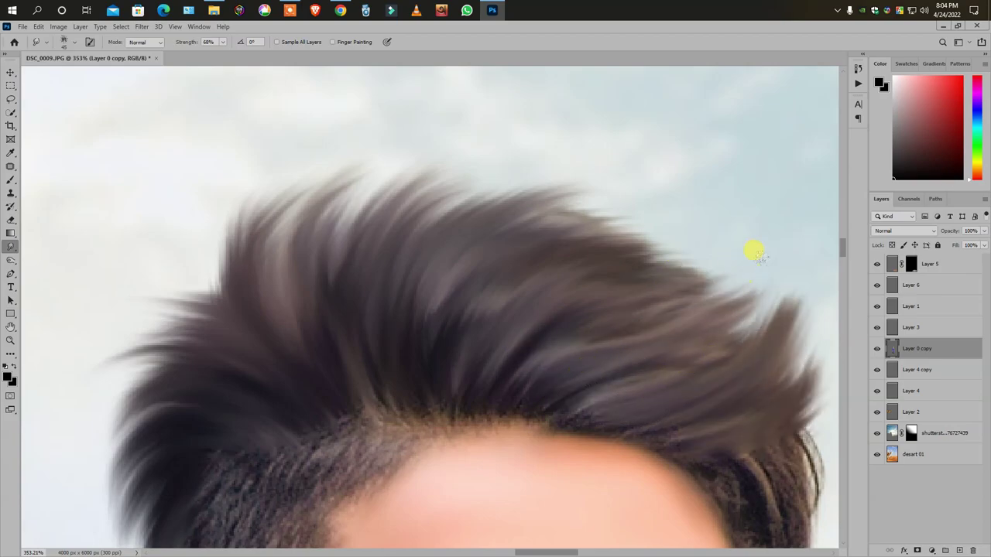
Smudge the hair tips, right-edge dark strands and top of the hair into soft strands
{"action": "scroll", "coordinate": [626, 360], "scroll_direction": "down", "scroll_amount": 3}
{"action": "scroll", "coordinate": [651, 395], "scroll_direction": "up", "scroll_amount": 1}
{"action": "scroll", "coordinate": [650, 396], "scroll_direction": "up", "scroll_amount": 2}
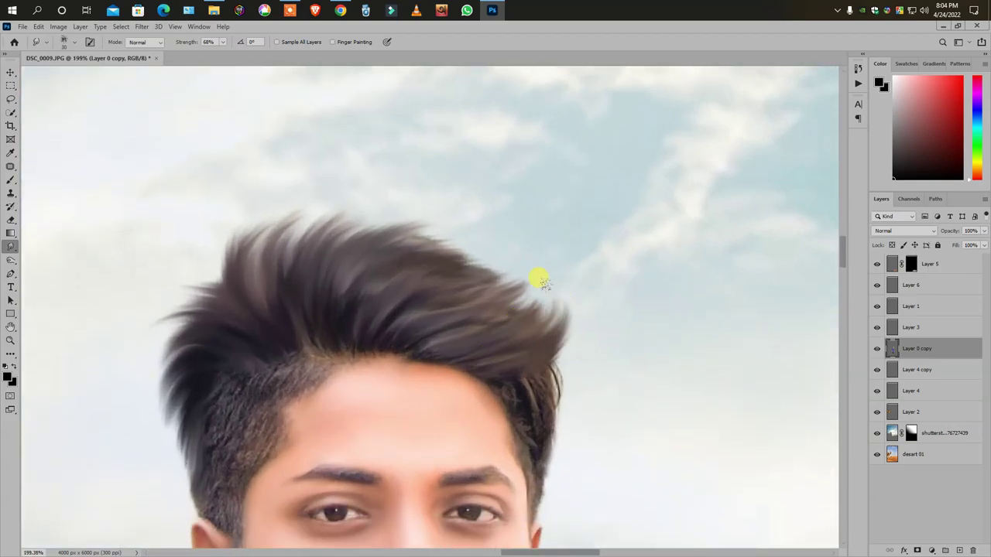
{"action": "left_click_drag", "start_coordinate": [542, 282], "coordinate": [530, 265]}
{"action": "scroll", "coordinate": [518, 238], "scroll_direction": "down", "scroll_amount": 1}
{"action": "mouse_move", "coordinate": [547, 317]}
{"action": "left_mouse_down"}
{"action": "mouse_move", "coordinate": [568, 263]}
{"action": "mouse_move", "coordinate": [552, 276]}
{"action": "left_mouse_up"}
{"action": "scroll", "coordinate": [553, 276], "scroll_direction": "down", "scroll_amount": 2}
{"action": "mouse_move", "coordinate": [554, 372]}
{"action": "left_mouse_down"}
{"action": "mouse_move", "coordinate": [537, 287]}
{"action": "mouse_move", "coordinate": [541, 369]}
{"action": "mouse_move", "coordinate": [537, 268]}
{"action": "mouse_move", "coordinate": [560, 177]}
{"action": "mouse_move", "coordinate": [540, 150]}
{"action": "left_mouse_up"}
{"action": "scroll", "coordinate": [560, 358], "scroll_direction": "down", "scroll_amount": 5}
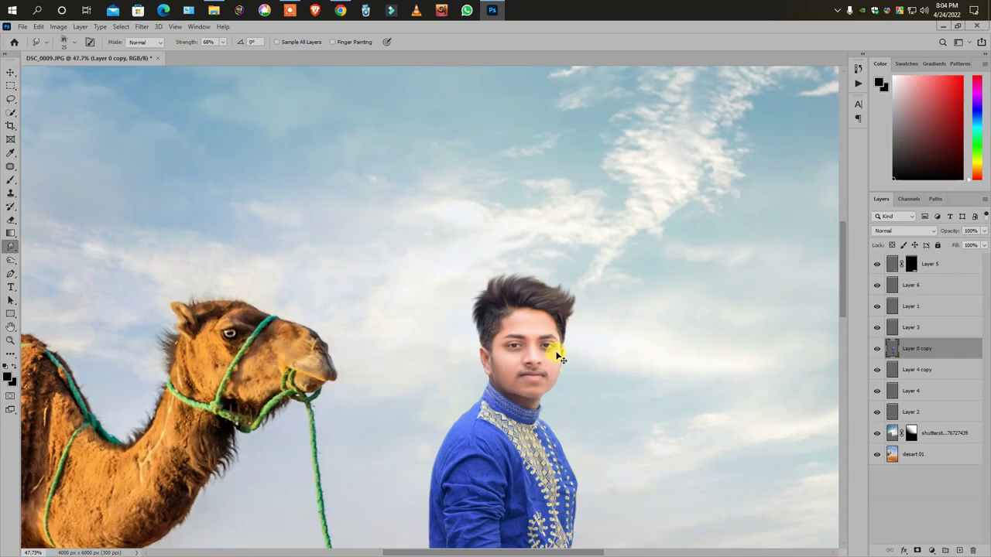
{"action": "scroll", "coordinate": [561, 358], "scroll_direction": "up", "scroll_amount": 5}
{"action": "scroll", "coordinate": [508, 283], "scroll_direction": "up", "scroll_amount": 1}
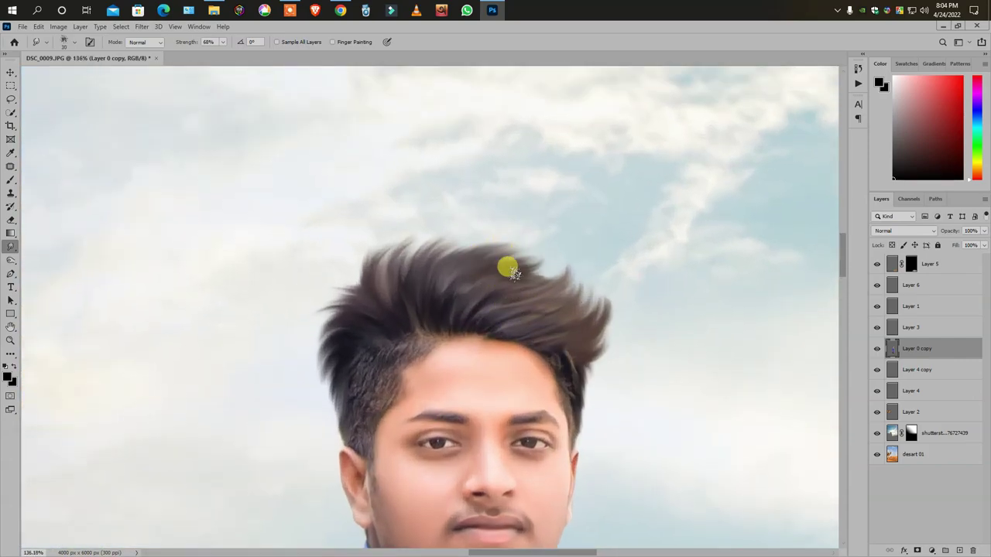
{"action": "mouse_move", "coordinate": [512, 273]}
{"action": "left_mouse_down"}
{"action": "mouse_move", "coordinate": [535, 264]}
{"action": "mouse_move", "coordinate": [589, 283]}
{"action": "left_mouse_up"}
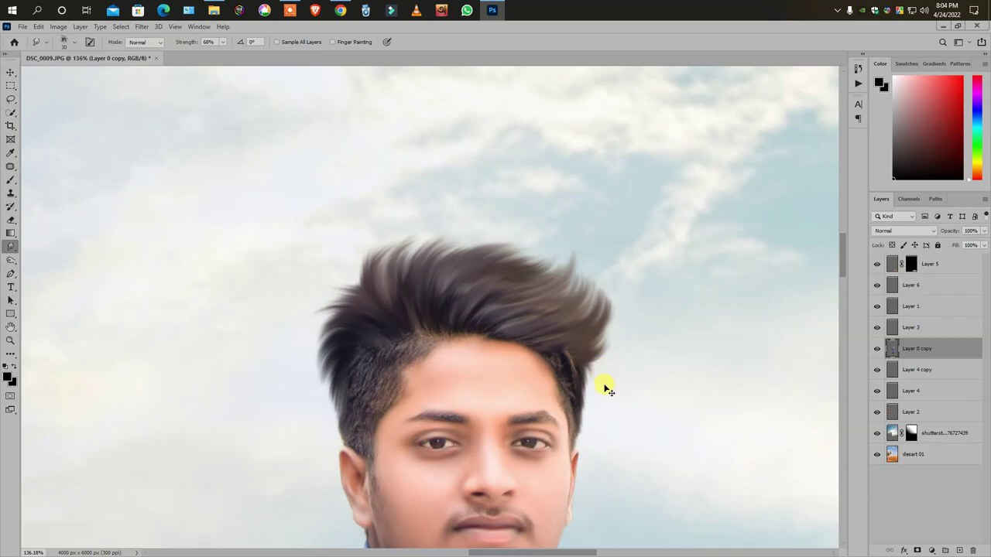
{"action": "scroll", "coordinate": [513, 294], "scroll_direction": "up", "scroll_amount": 2}
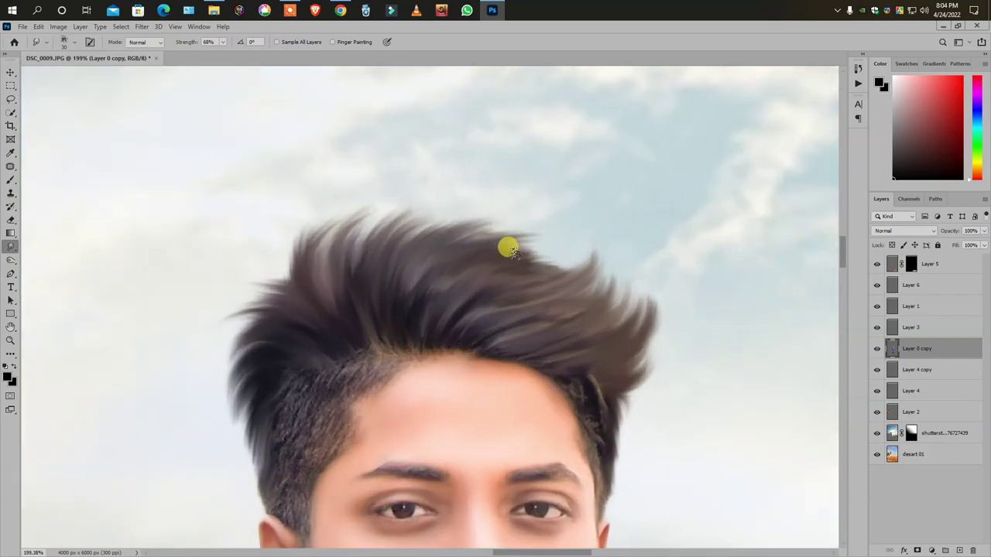
{"action": "left_click_drag", "start_coordinate": [511, 250], "coordinate": [369, 274]}
{"action": "scroll", "coordinate": [500, 325], "scroll_direction": "down", "scroll_amount": 10}
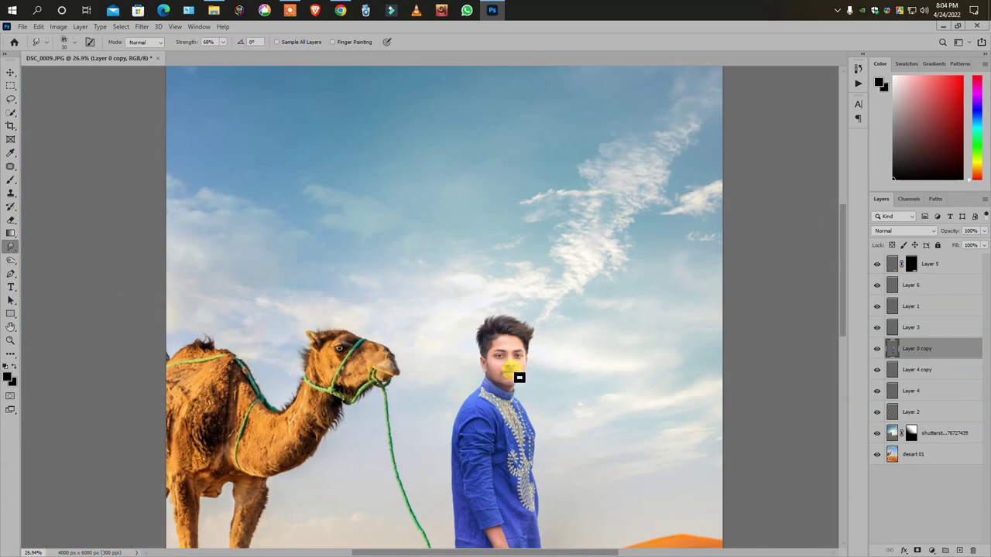
{"action": "scroll", "coordinate": [480, 356], "scroll_direction": "up", "scroll_amount": 7}
{"action": "scroll", "coordinate": [442, 329], "scroll_direction": "up", "scroll_amount": 3}
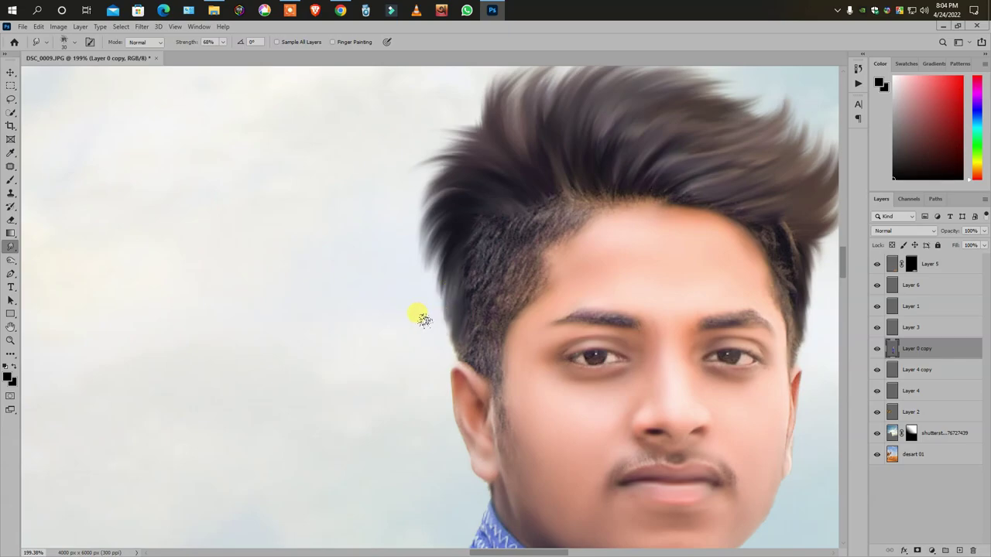
Lower smudge strength to 13% and soften the textured side hair at the temple
{"action": "left_click_drag", "start_coordinate": [197, 55], "coordinate": [194, 56]}
{"action": "scroll", "coordinate": [485, 163], "scroll_direction": "up", "scroll_amount": 2}
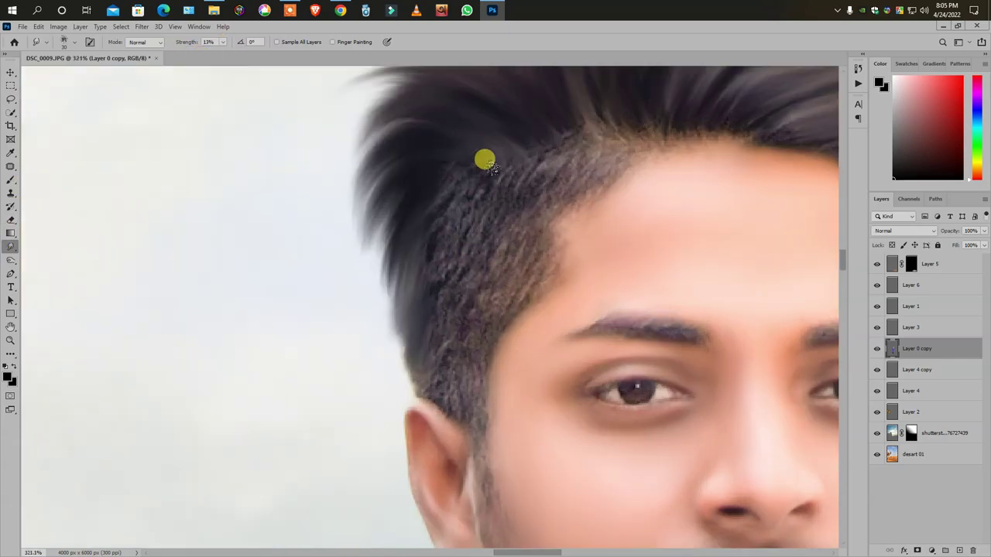
{"action": "mouse_move", "coordinate": [462, 143]}
{"action": "left_mouse_down"}
{"action": "mouse_move", "coordinate": [442, 137]}
{"action": "mouse_move", "coordinate": [446, 328]}
{"action": "mouse_move", "coordinate": [441, 267]}
{"action": "left_mouse_up"}
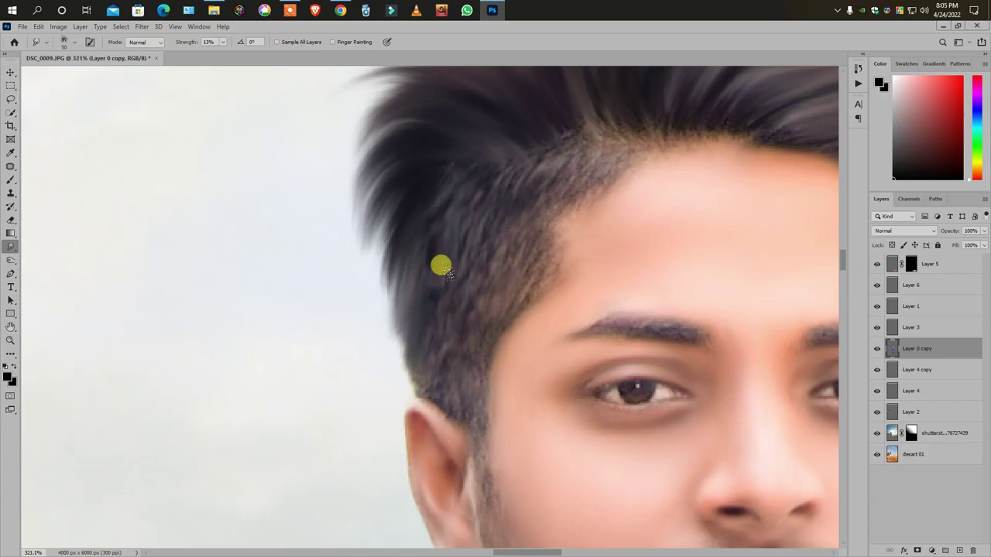
{"action": "scroll", "coordinate": [422, 358], "scroll_direction": "down", "scroll_amount": 3}
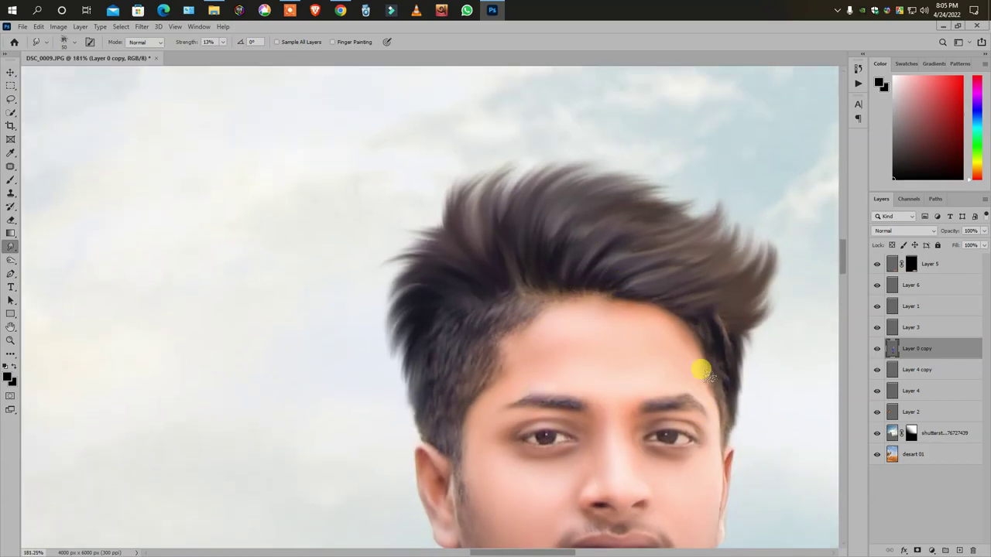
{"action": "scroll", "coordinate": [701, 371], "scroll_direction": "down", "scroll_amount": 3}
{"action": "scroll", "coordinate": [475, 320], "scroll_direction": "down", "scroll_amount": 2}
{"action": "scroll", "coordinate": [491, 336], "scroll_direction": "down", "scroll_amount": 2}
{"action": "scroll", "coordinate": [409, 387], "scroll_direction": "down", "scroll_amount": 1}
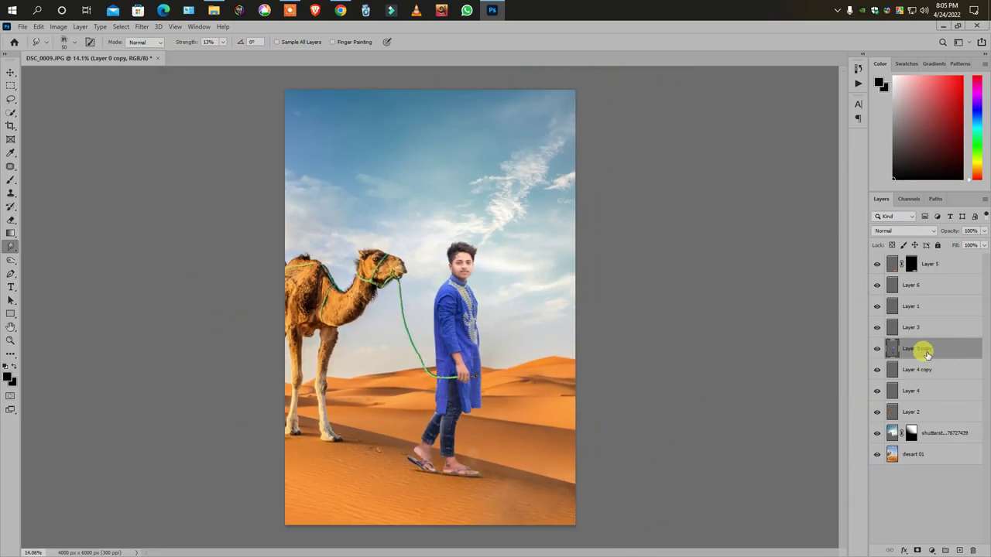
Undo the old black shadow strokes and add a new empty Layer 7 for the shadow
{"action": "right_click", "coordinate": [967, 535]}
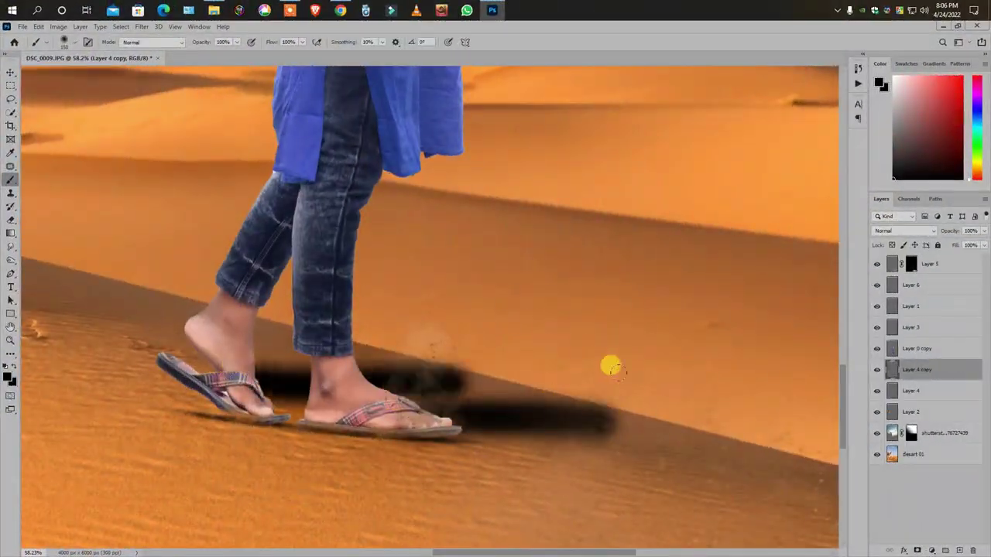
{"action": "key", "text": "ctrl+z"}
{"action": "key", "text": "ctrl+z"}
{"action": "left_click", "coordinate": [959, 550]}
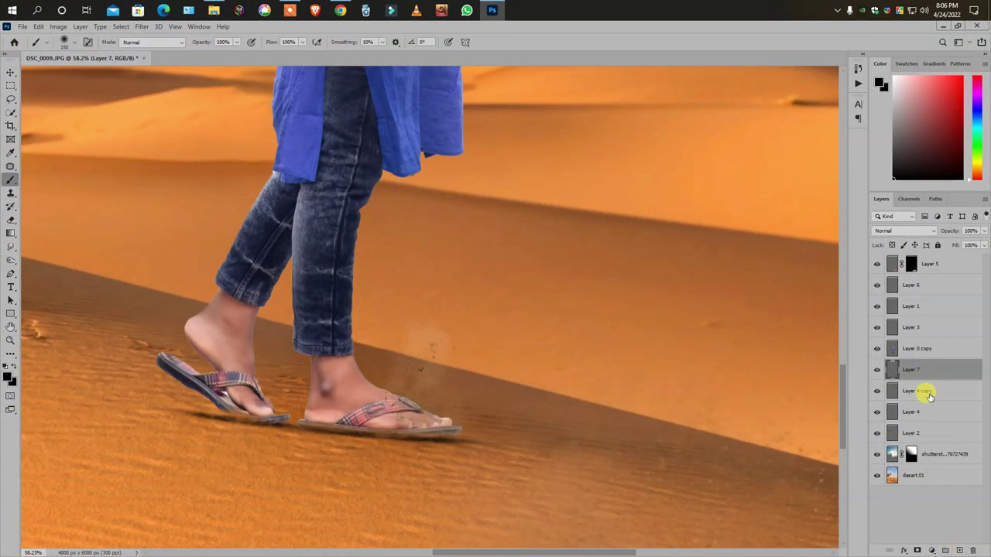
{"action": "left_click", "coordinate": [928, 394]}
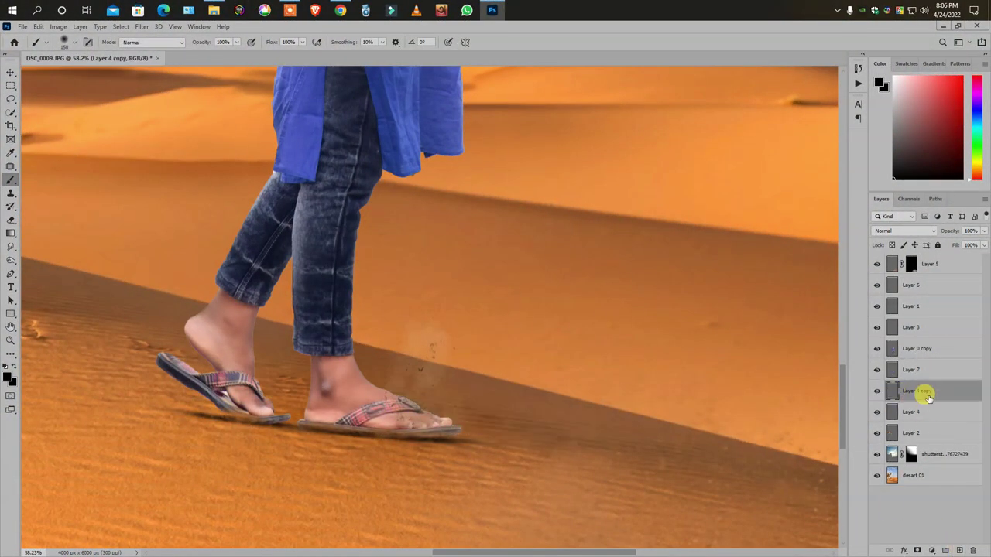
{"action": "left_click", "coordinate": [914, 369]}
Paint a dark shadow streak beside the front foot and lower the layer opacity to 49%
{"action": "mouse_move", "coordinate": [385, 399]}
{"action": "left_mouse_down"}
{"action": "mouse_move", "coordinate": [451, 389]}
{"action": "mouse_move", "coordinate": [628, 416]}
{"action": "left_mouse_up"}
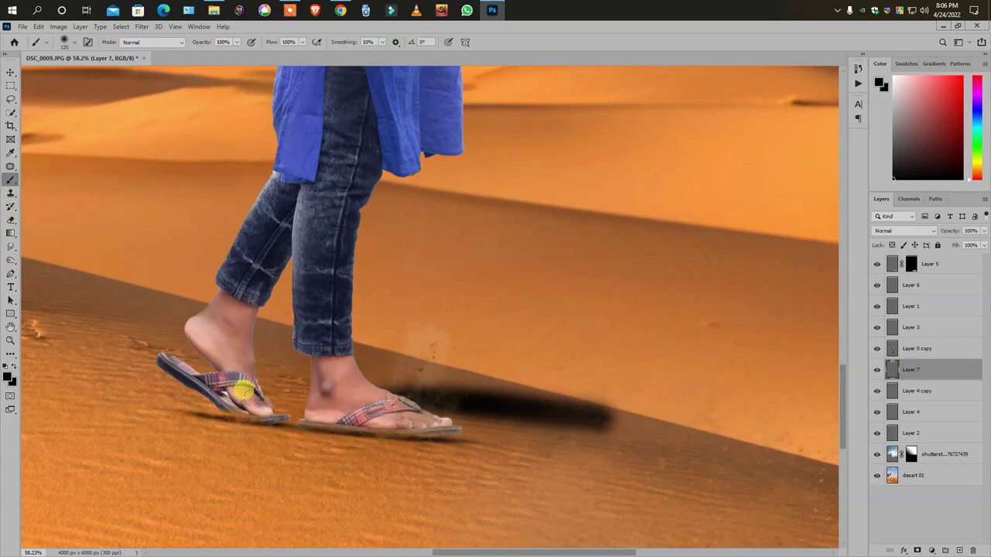
{"action": "left_click_drag", "start_coordinate": [245, 392], "coordinate": [601, 409]}
{"action": "left_click_drag", "start_coordinate": [440, 447], "coordinate": [542, 429]}
{"action": "left_click_drag", "start_coordinate": [628, 420], "coordinate": [575, 411]}
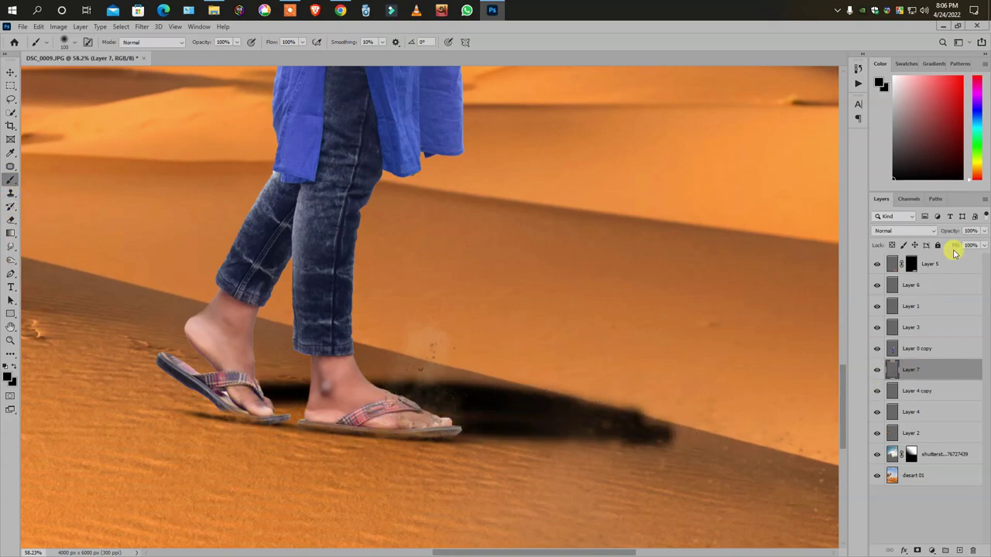
{"action": "mouse_move", "coordinate": [984, 230]}
{"action": "left_mouse_down"}
{"action": "mouse_move", "coordinate": [948, 246]}
{"action": "mouse_move", "coordinate": [960, 243]}
{"action": "left_mouse_up"}
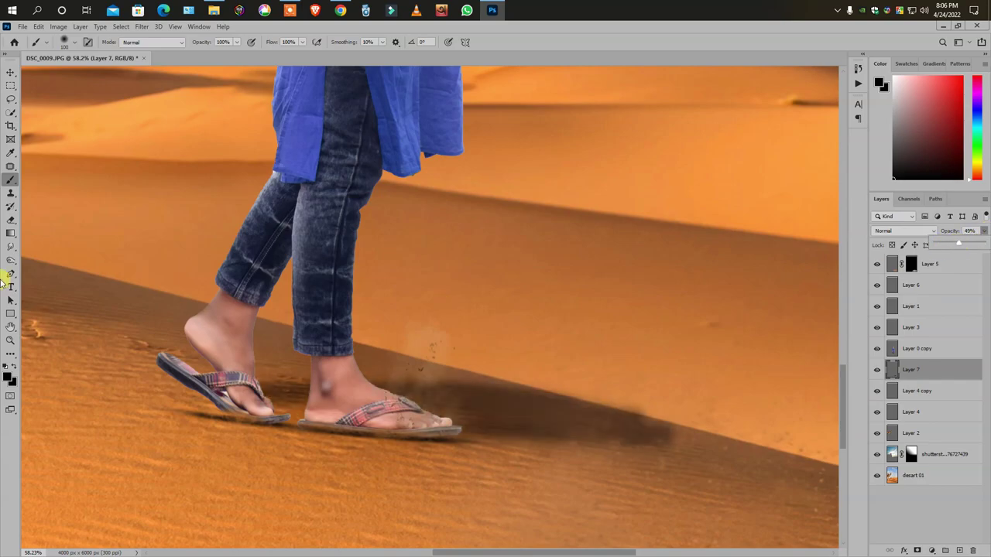
{"action": "key", "text": "e"}
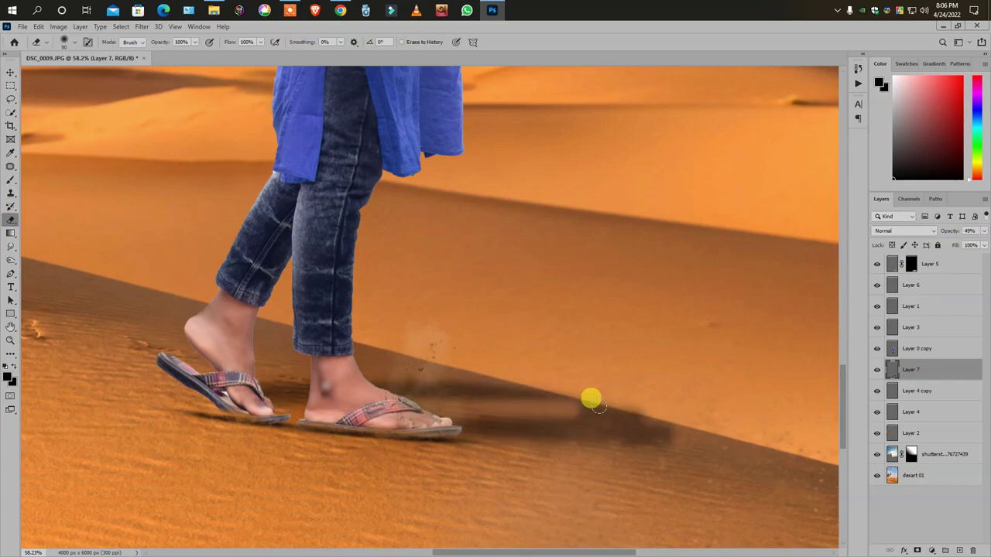
Select the front foot's shadow with the Polygonal Lasso Tool
{"action": "right_click", "coordinate": [11, 98]}
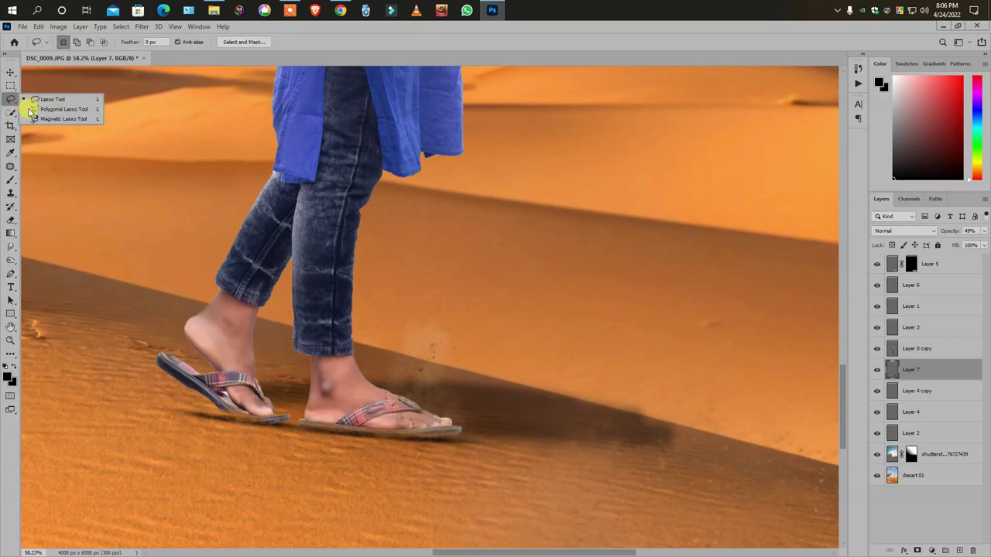
{"action": "left_click", "coordinate": [58, 108]}
{"action": "left_click", "coordinate": [303, 405]}
{"action": "left_click", "coordinate": [553, 408]}
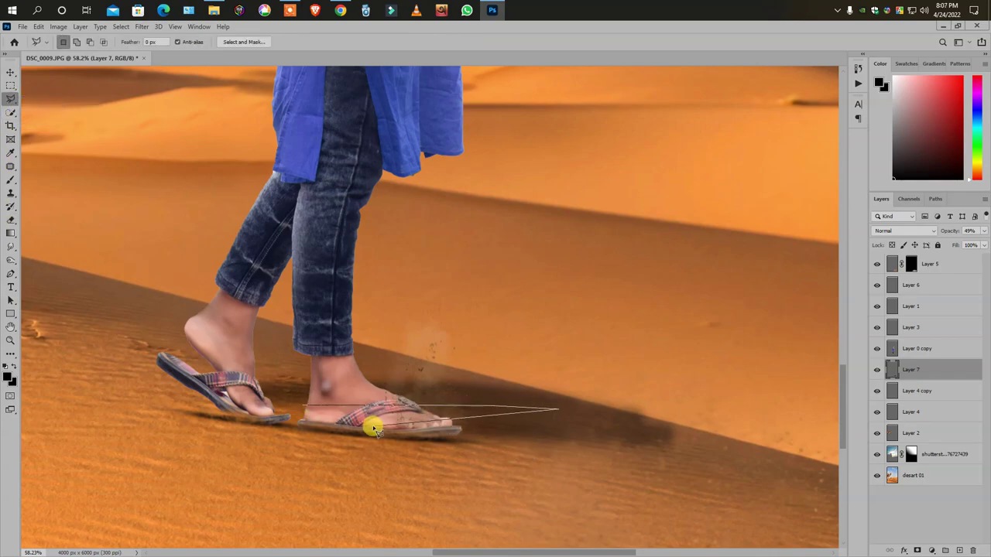
{"action": "left_click", "coordinate": [254, 449]}
{"action": "left_click", "coordinate": [392, 495]}
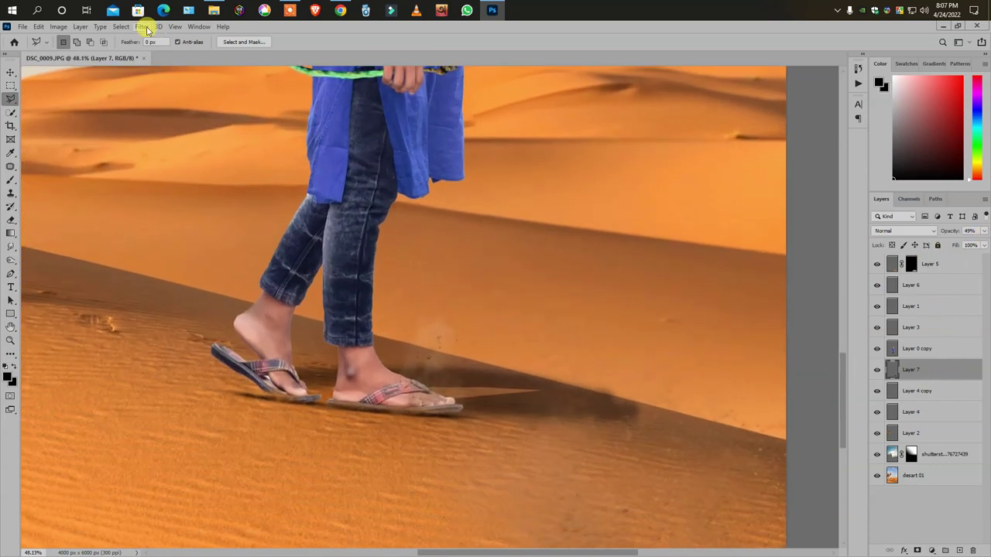
Apply a Gaussian Blur of about 7.8 pixels to the selected shadow
{"action": "left_click", "coordinate": [147, 28]}
{"action": "left_click", "coordinate": [285, 204]}
{"action": "mouse_move", "coordinate": [681, 406]}
{"action": "left_mouse_down"}
{"action": "mouse_move", "coordinate": [689, 405]}
{"action": "mouse_move", "coordinate": [667, 410]}
{"action": "left_mouse_up"}
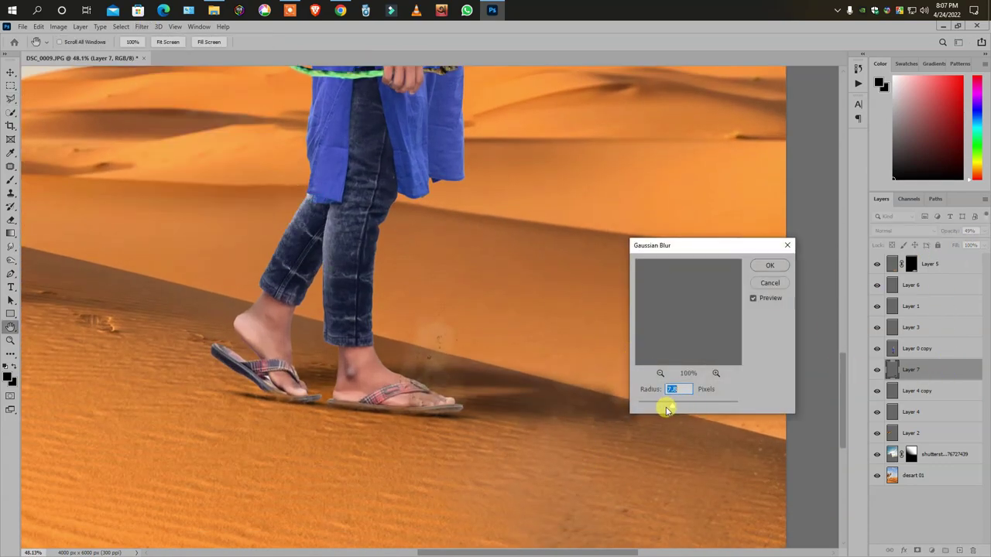
{"action": "left_click", "coordinate": [770, 266]}
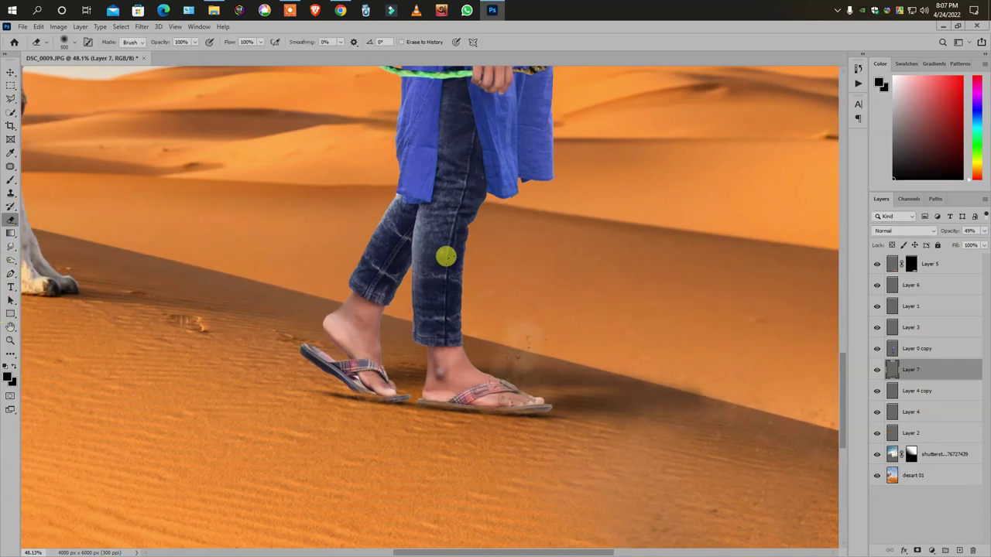
{"action": "scroll", "coordinate": [690, 346], "scroll_direction": "down", "scroll_amount": 3}
{"action": "scroll", "coordinate": [562, 391], "scroll_direction": "up", "scroll_amount": 2}
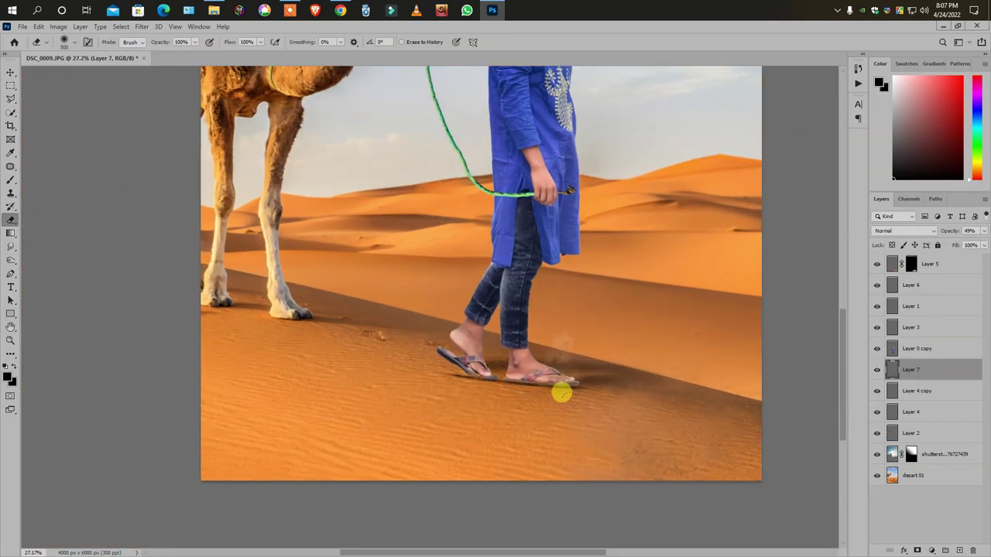
{"action": "scroll", "coordinate": [504, 420], "scroll_direction": "down", "scroll_amount": 1}
{"action": "scroll", "coordinate": [468, 406], "scroll_direction": "up", "scroll_amount": 2}
{"action": "scroll", "coordinate": [454, 343], "scroll_direction": "up", "scroll_amount": 1}
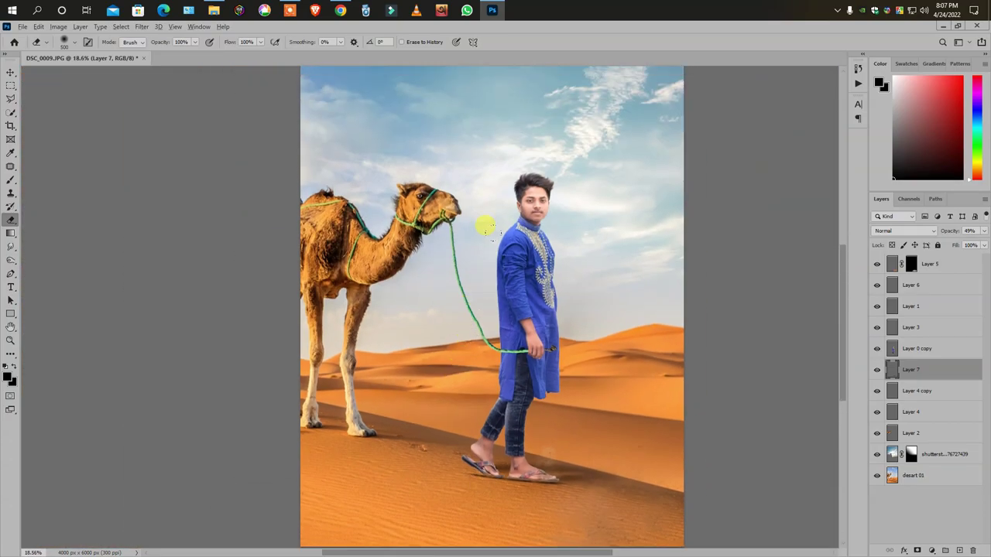
{"action": "scroll", "coordinate": [482, 221], "scroll_direction": "up", "scroll_amount": 1}
{"action": "scroll", "coordinate": [431, 424], "scroll_direction": "down", "scroll_amount": 2}
{"action": "scroll", "coordinate": [356, 403], "scroll_direction": "up", "scroll_amount": 5}
{"action": "scroll", "coordinate": [281, 385], "scroll_direction": "up", "scroll_amount": 1}
{"action": "left_click", "coordinate": [11, 260]}
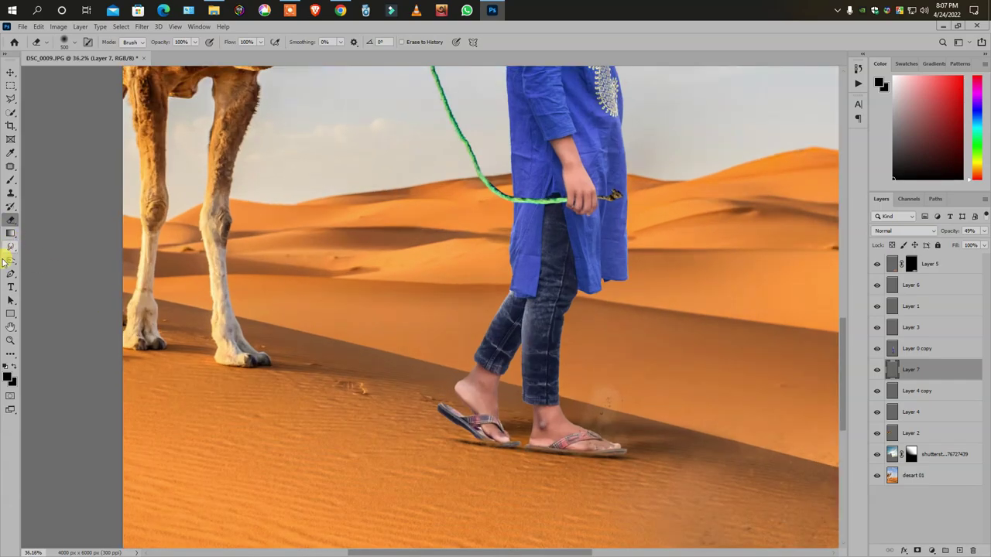
{"action": "scroll", "coordinate": [537, 426], "scroll_direction": "up", "scroll_amount": 3}
{"action": "scroll", "coordinate": [620, 387], "scroll_direction": "down", "scroll_amount": 1}
{"action": "key", "text": "alt+bracketright"}
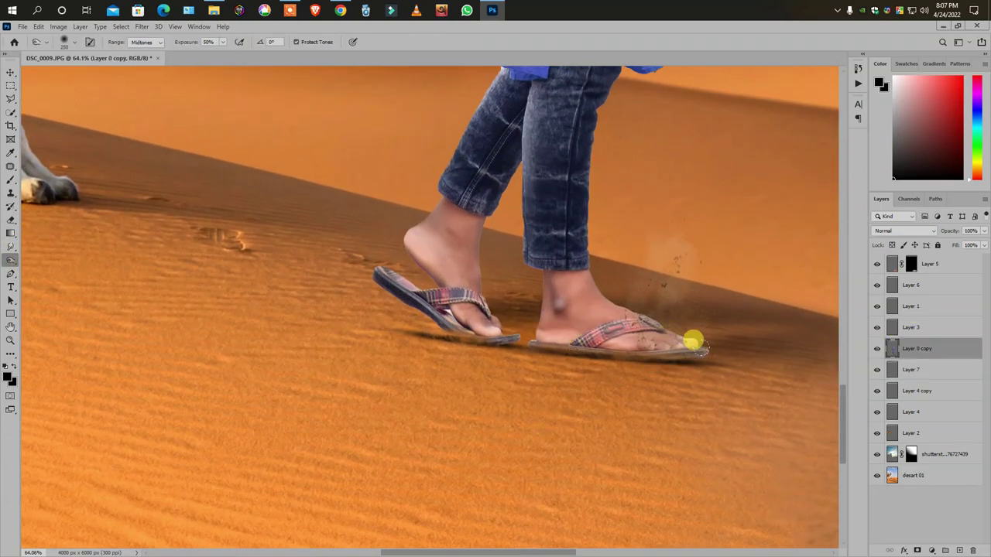
{"action": "left_click", "coordinate": [921, 473]}
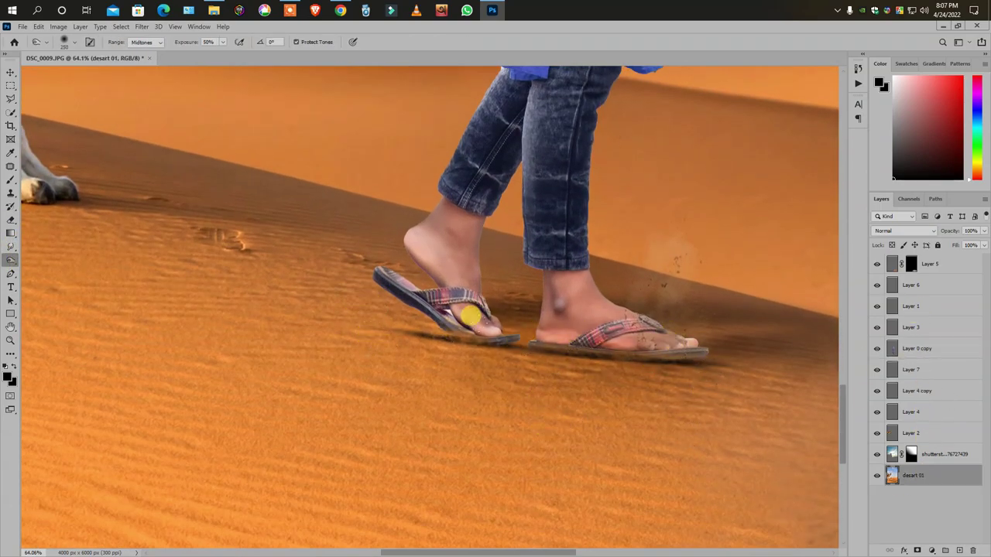
{"action": "scroll", "coordinate": [471, 325], "scroll_direction": "down", "scroll_amount": 1}
{"action": "scroll", "coordinate": [470, 348], "scroll_direction": "down", "scroll_amount": 4}
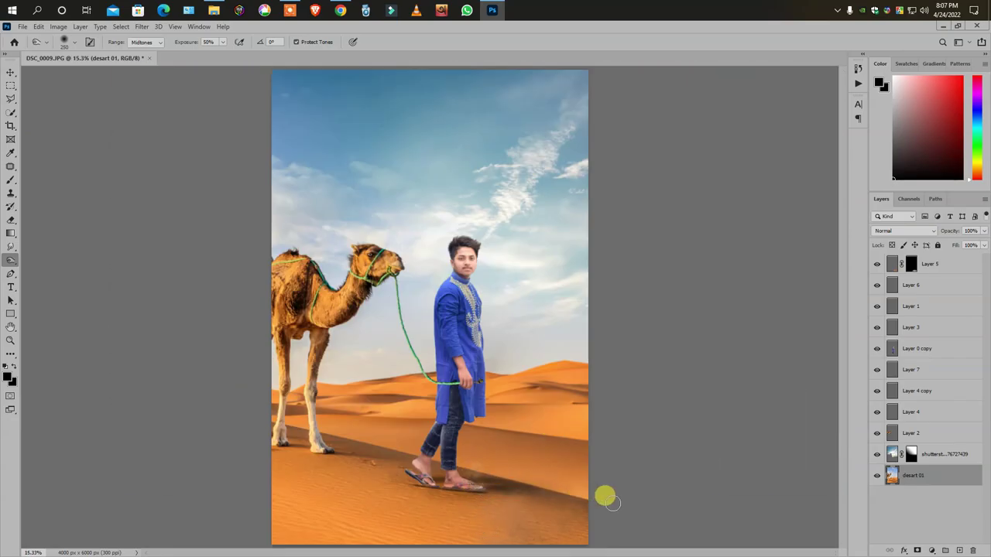
{"action": "scroll", "coordinate": [442, 387], "scroll_direction": "up", "scroll_amount": 2}
{"action": "scroll", "coordinate": [464, 328], "scroll_direction": "down", "scroll_amount": 1}
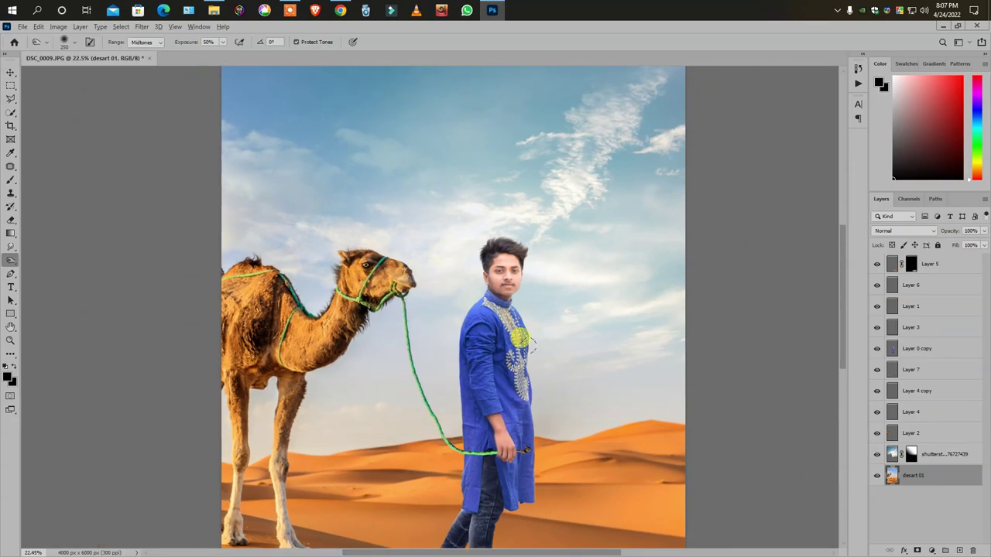
{"action": "scroll", "coordinate": [471, 318], "scroll_direction": "down", "scroll_amount": 2}
Place a horizontal Lorem Ipsum text layer on the poster
{"action": "left_click", "coordinate": [12, 289]}
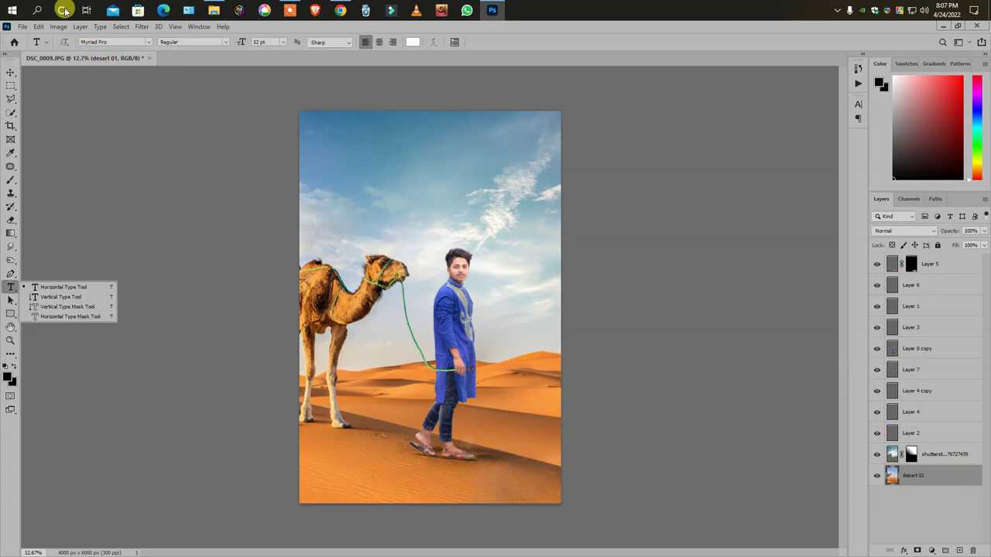
{"action": "left_click", "coordinate": [168, 185]}
{"action": "left_click", "coordinate": [12, 70]}
Open silon jj.png and drag its Eid Mubarak lettering into the desert poster
{"action": "left_click", "coordinate": [22, 27]}
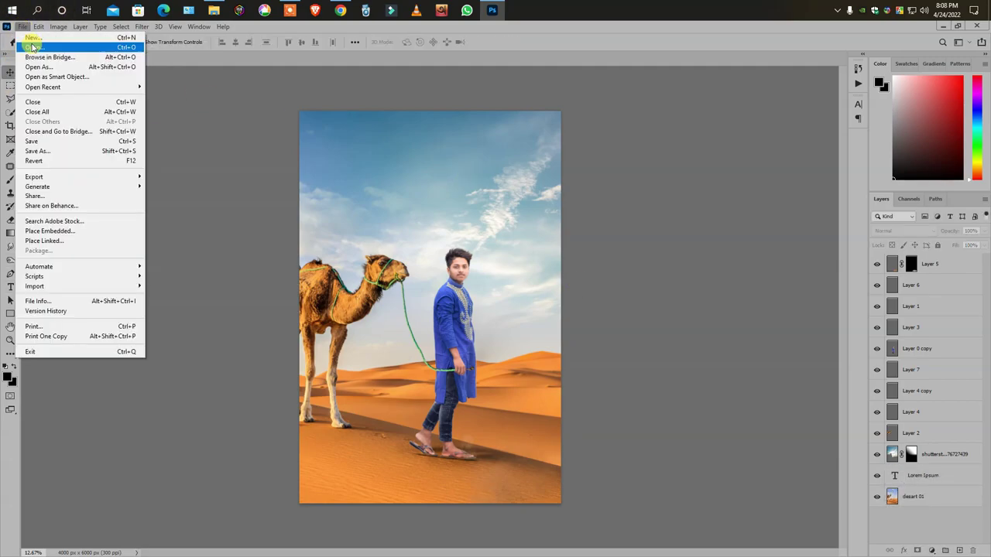
{"action": "left_click", "coordinate": [35, 45]}
{"action": "double_click", "coordinate": [717, 195]}
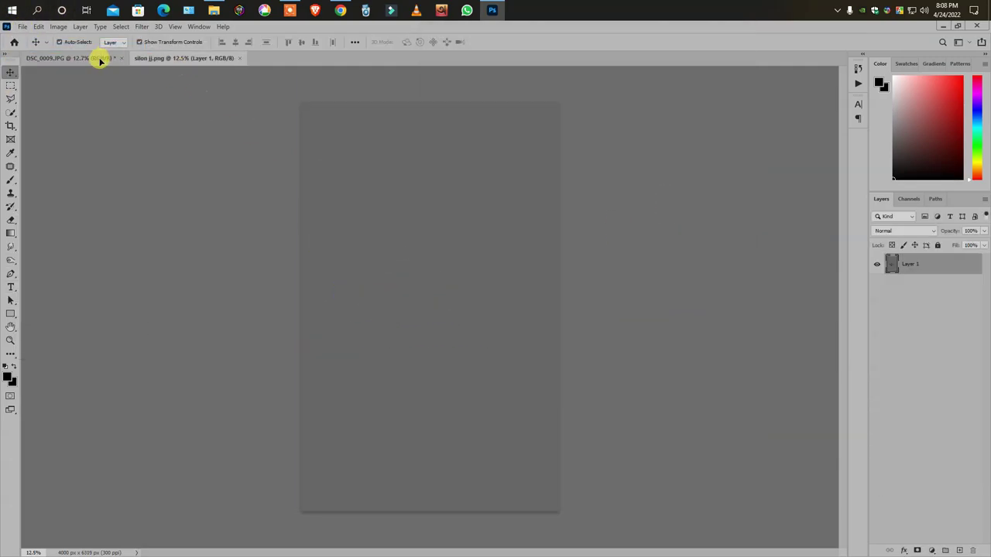
{"action": "left_click_drag", "start_coordinate": [430, 322], "coordinate": [442, 230]}
Free Transform the lettering to shrink, tilt and place it in the sky
{"action": "key", "text": "ctrl+t"}
{"action": "mouse_move", "coordinate": [520, 141]}
{"action": "left_mouse_down"}
{"action": "mouse_move", "coordinate": [473, 184]}
{"action": "mouse_move", "coordinate": [445, 185]}
{"action": "left_mouse_up"}
{"action": "left_click_drag", "start_coordinate": [503, 219], "coordinate": [566, 231]}
{"action": "key", "text": "Return"}
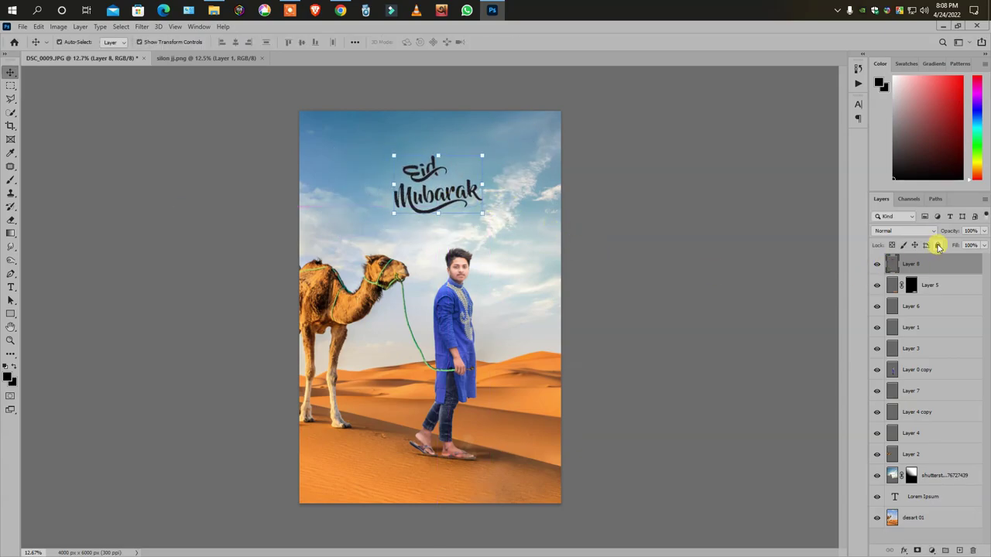
Add a white Solid Color fill layer above the lettering
{"action": "left_click", "coordinate": [930, 550]}
{"action": "left_click", "coordinate": [937, 376]}
{"action": "left_click_drag", "start_coordinate": [643, 259], "coordinate": [623, 243]}
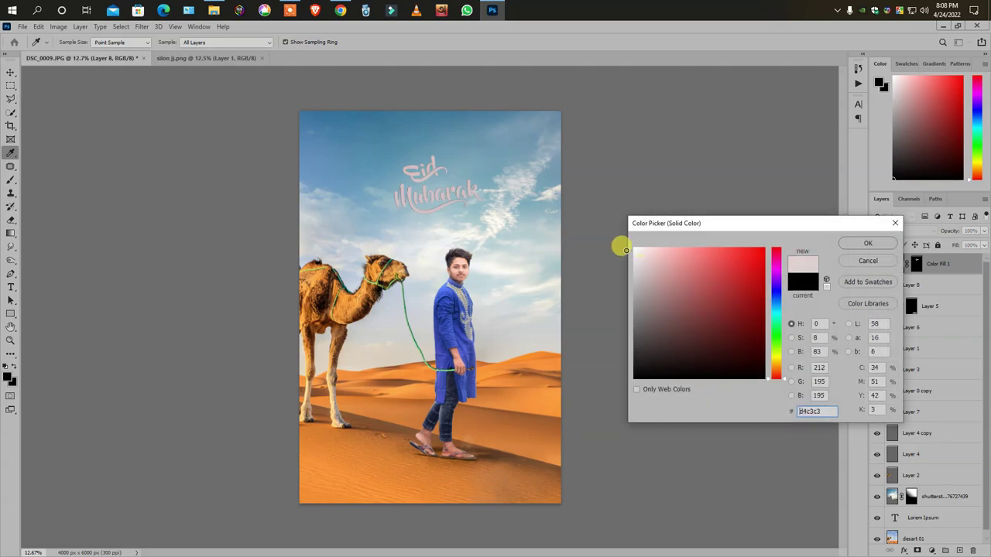
{"action": "left_click", "coordinate": [857, 262]}
Move the white lettering down over the boy
{"action": "key", "text": "v"}
{"action": "left_click_drag", "start_coordinate": [441, 193], "coordinate": [444, 219]}
{"action": "left_click", "coordinate": [557, 227]}
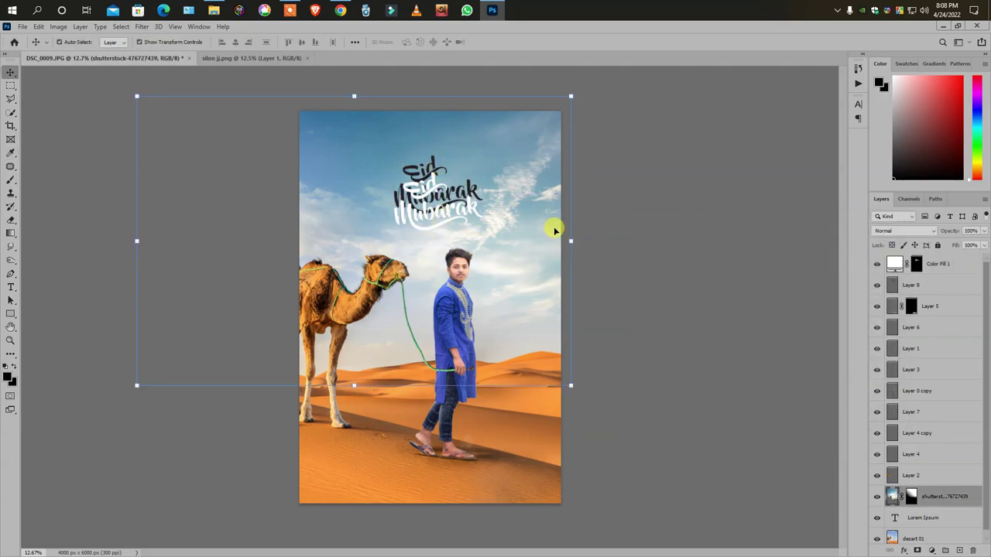
{"action": "left_click", "coordinate": [434, 175]}
{"action": "left_click_drag", "start_coordinate": [434, 174], "coordinate": [445, 271]}
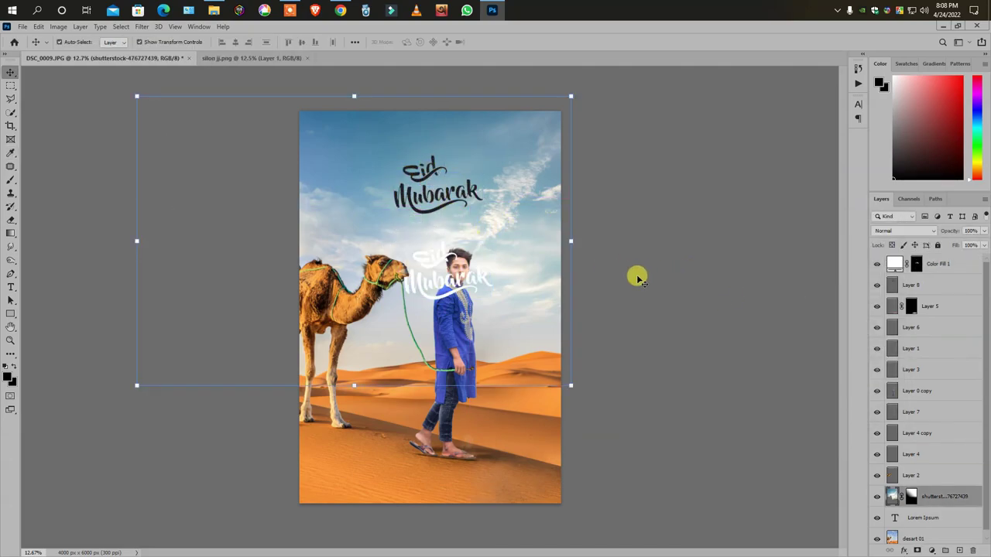
Rasterize the Color Fill 1 layer and delete the black Layer 8 lettering
{"action": "left_click", "coordinate": [917, 270]}
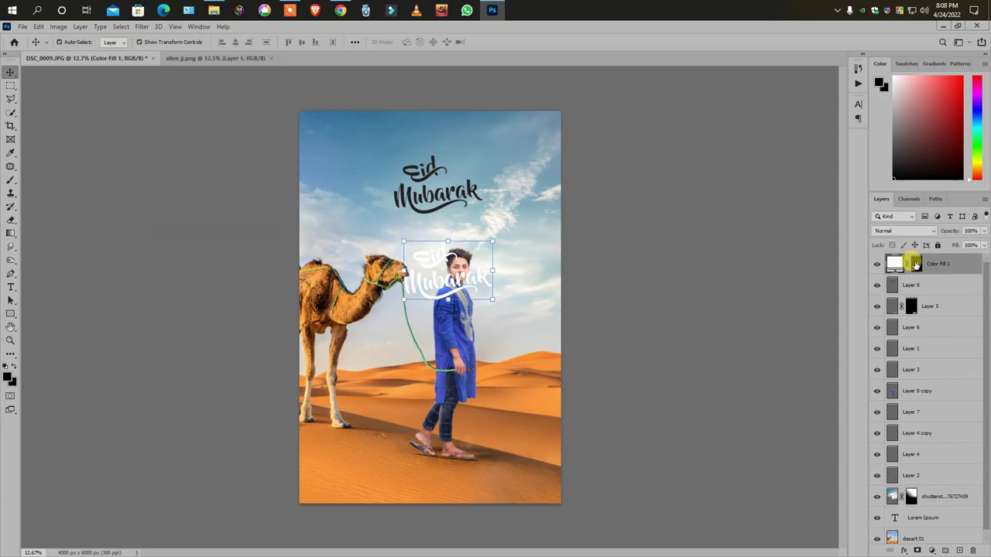
{"action": "right_click", "coordinate": [921, 267]}
{"action": "left_click", "coordinate": [823, 281]}
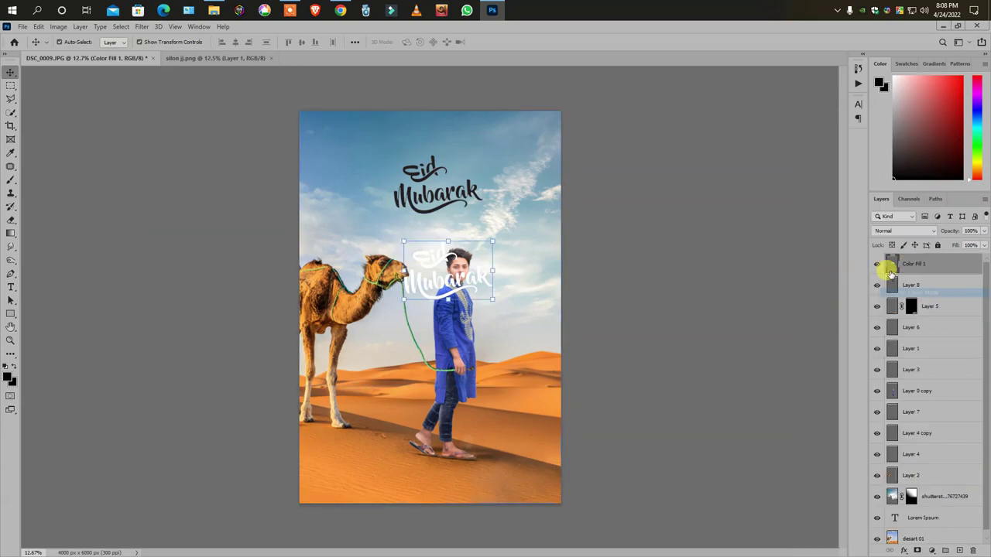
{"action": "left_click", "coordinate": [877, 285]}
{"action": "key", "text": "Delete"}
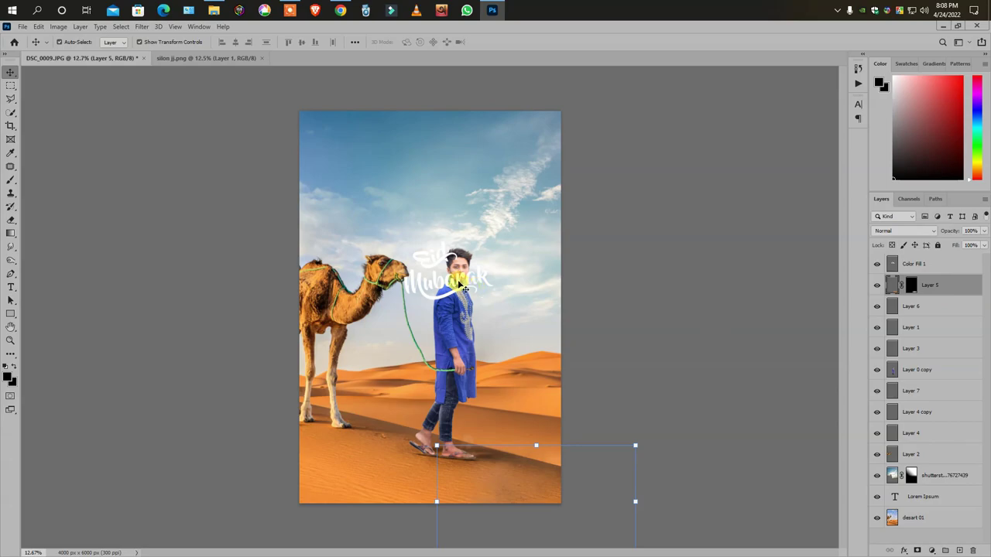
Move the white Eid Mubarak lettering up into the sky and deselect
{"action": "left_click_drag", "start_coordinate": [462, 287], "coordinate": [700, 267]}
{"action": "left_click", "coordinate": [629, 308]}
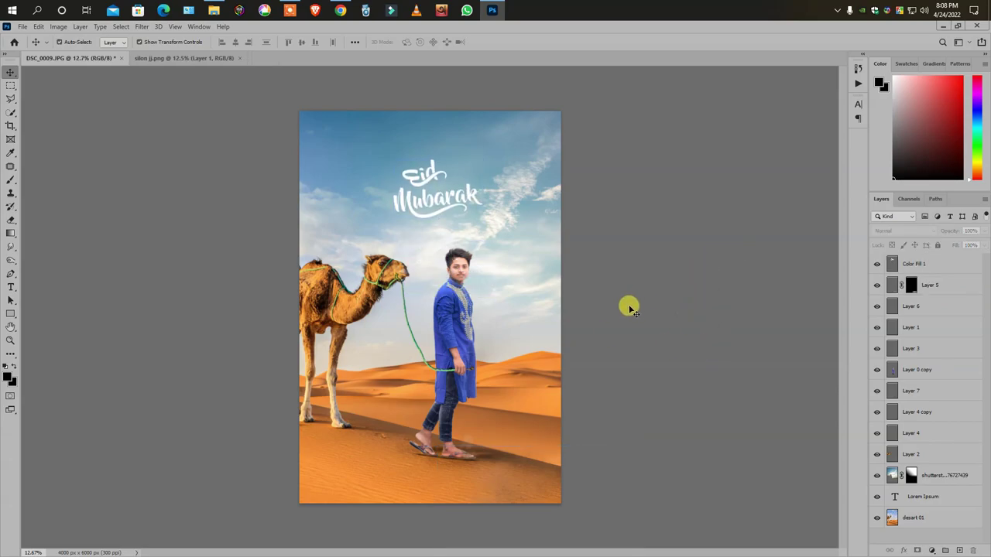
{"action": "scroll", "coordinate": [423, 296], "scroll_direction": "up", "scroll_amount": 2}
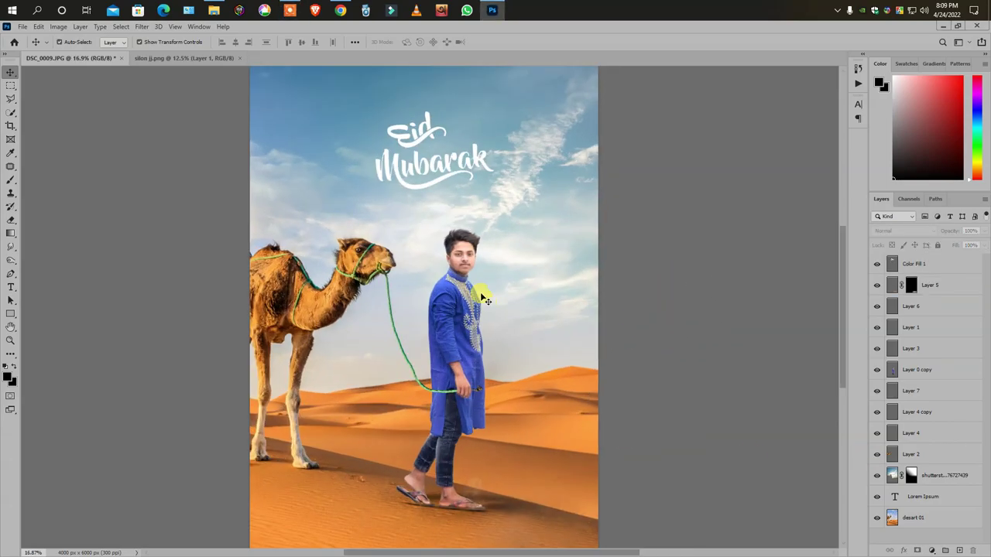
Place the crescent moon image from the images file as an embedded layer
{"action": "left_click", "coordinate": [22, 26]}
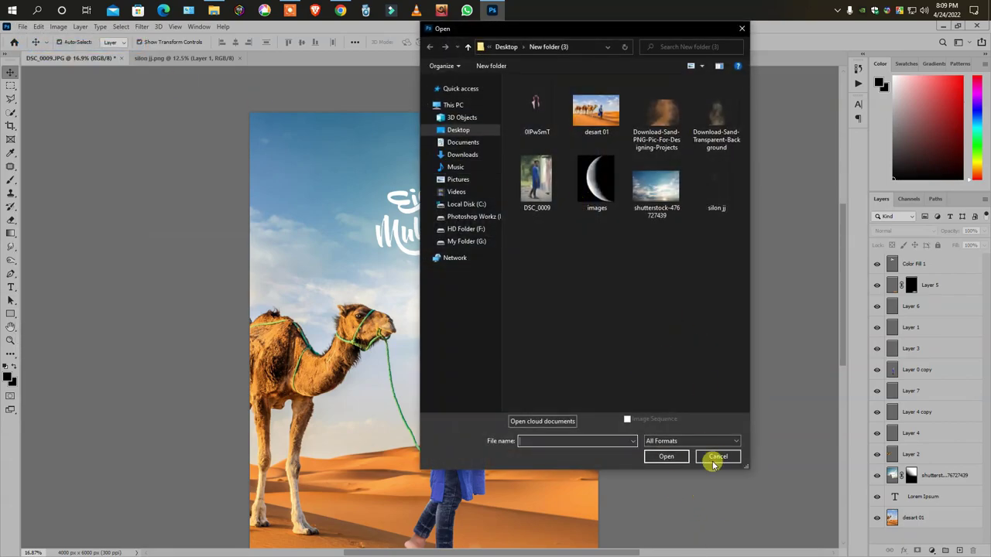
{"action": "left_click", "coordinate": [713, 457]}
{"action": "left_click", "coordinate": [23, 26]}
{"action": "left_click", "coordinate": [66, 232]}
{"action": "double_click", "coordinate": [596, 186]}
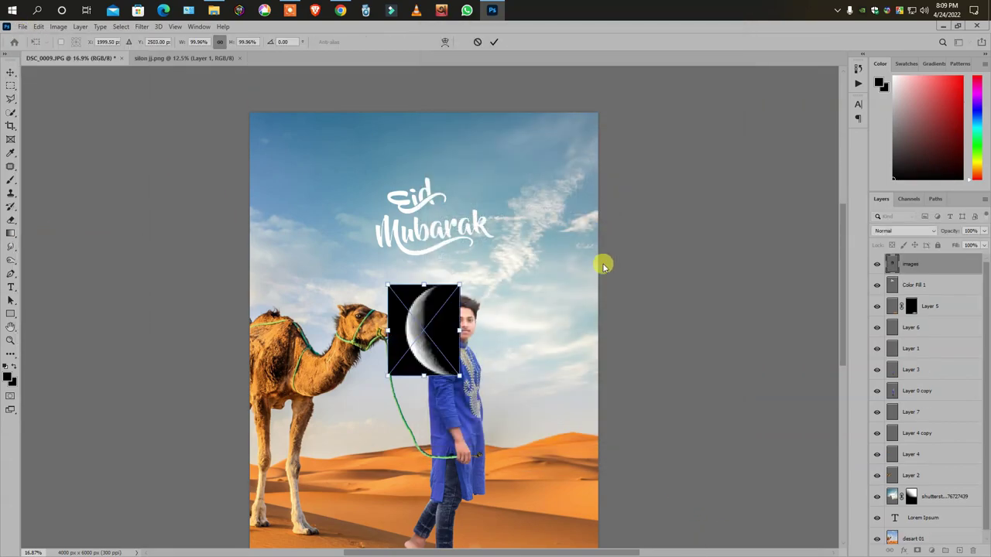
Rotate the moon above 'Mubarak' and set its blend mode to Screen
{"action": "mouse_move", "coordinate": [453, 275]}
{"action": "left_mouse_down"}
{"action": "mouse_move", "coordinate": [446, 236]}
{"action": "mouse_move", "coordinate": [414, 246]}
{"action": "left_mouse_up"}
{"action": "mouse_move", "coordinate": [438, 339]}
{"action": "left_mouse_down"}
{"action": "mouse_move", "coordinate": [512, 176]}
{"action": "mouse_move", "coordinate": [393, 177]}
{"action": "mouse_move", "coordinate": [353, 104]}
{"action": "mouse_move", "coordinate": [375, 120]}
{"action": "mouse_move", "coordinate": [405, 229]}
{"action": "left_mouse_up"}
{"action": "left_click_drag", "start_coordinate": [341, 194], "coordinate": [492, 181]}
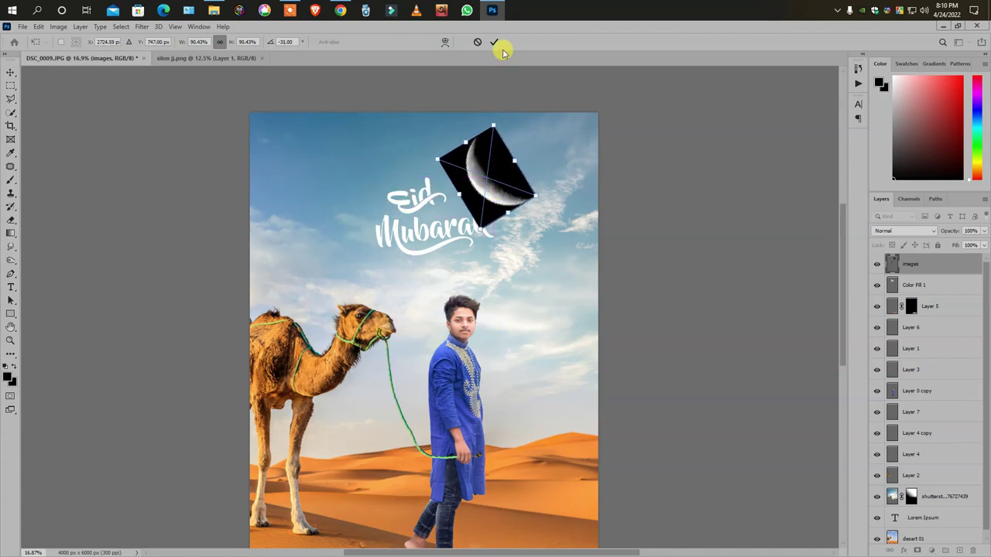
{"action": "left_click", "coordinate": [904, 231]}
{"action": "left_click", "coordinate": [880, 312]}
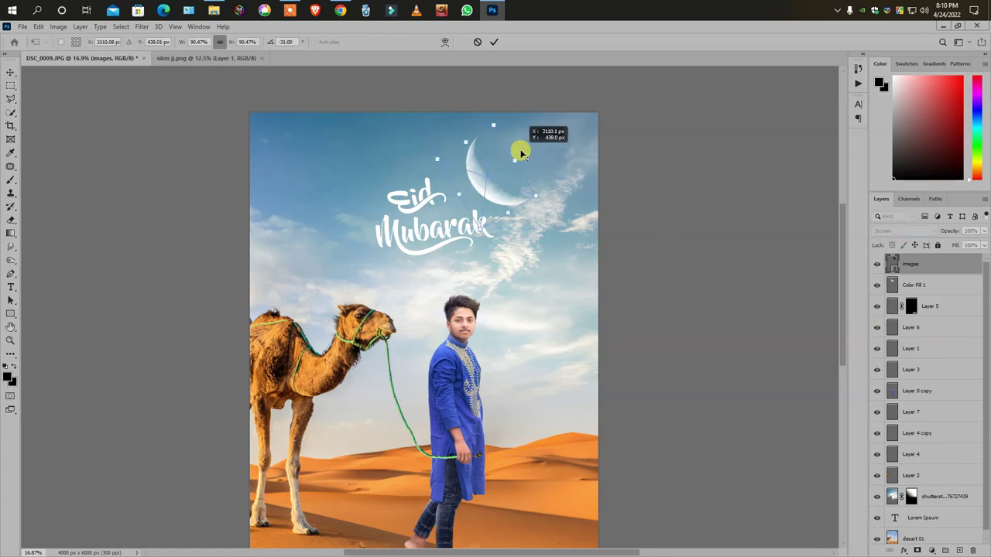
Shrink and tilt the moon, commit, and nudge it closer to the lettering
{"action": "mouse_move", "coordinate": [521, 154]}
{"action": "left_mouse_down"}
{"action": "mouse_move", "coordinate": [495, 137]}
{"action": "mouse_move", "coordinate": [533, 140]}
{"action": "left_mouse_up"}
{"action": "left_click", "coordinate": [497, 46]}
{"action": "left_click_drag", "start_coordinate": [698, 208], "coordinate": [653, 228]}
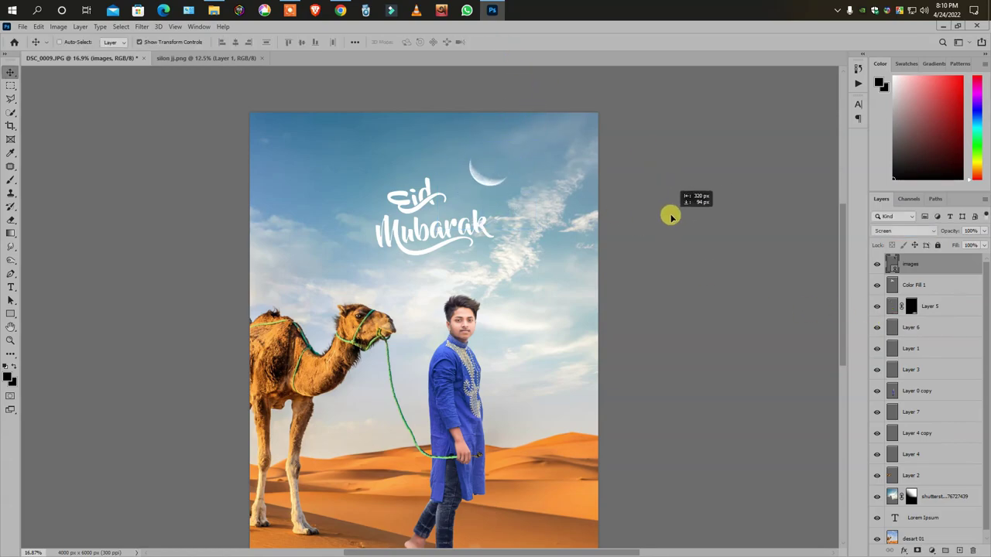
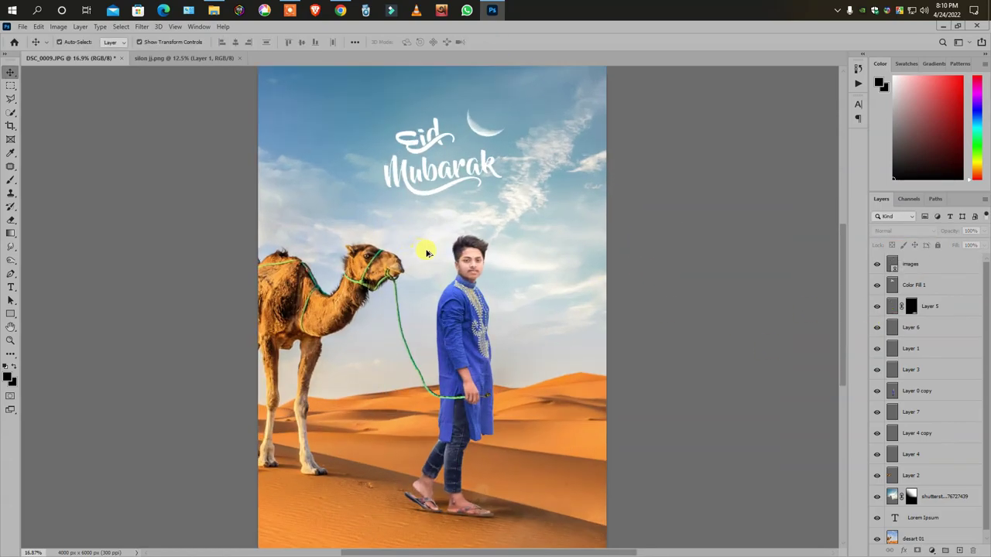
Place the camel caravan image into the poster as a linked file
{"action": "key", "text": "ctrl+0"}
{"action": "left_click", "coordinate": [462, 140]}
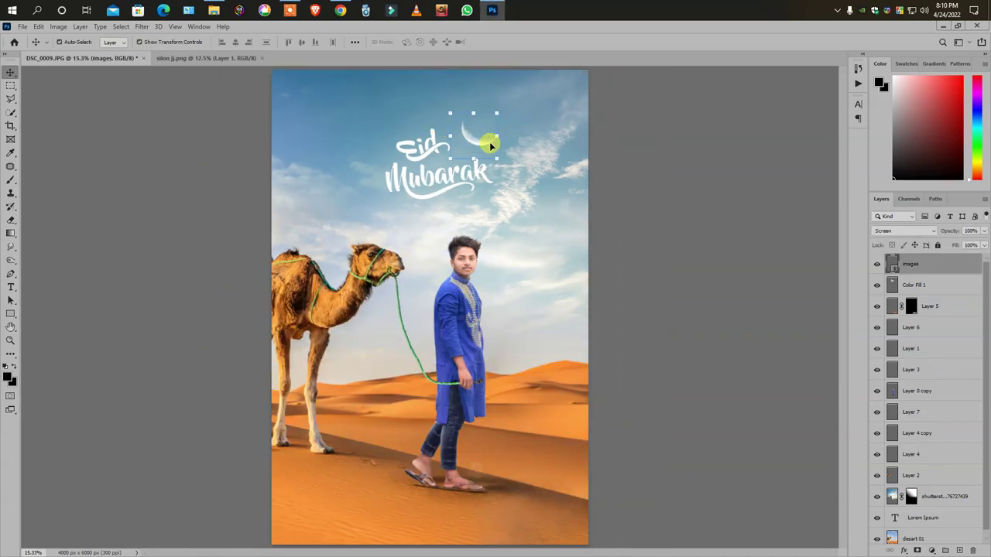
{"action": "scroll", "coordinate": [519, 269], "scroll_direction": "down", "scroll_amount": 3}
{"action": "scroll", "coordinate": [520, 268], "scroll_direction": "up", "scroll_amount": 3}
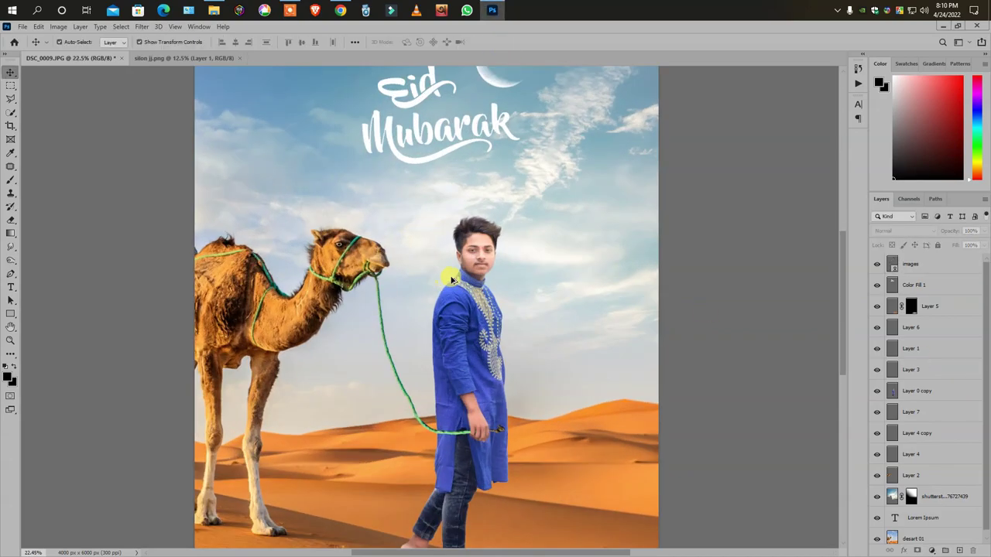
{"action": "scroll", "coordinate": [480, 286], "scroll_direction": "down", "scroll_amount": 2}
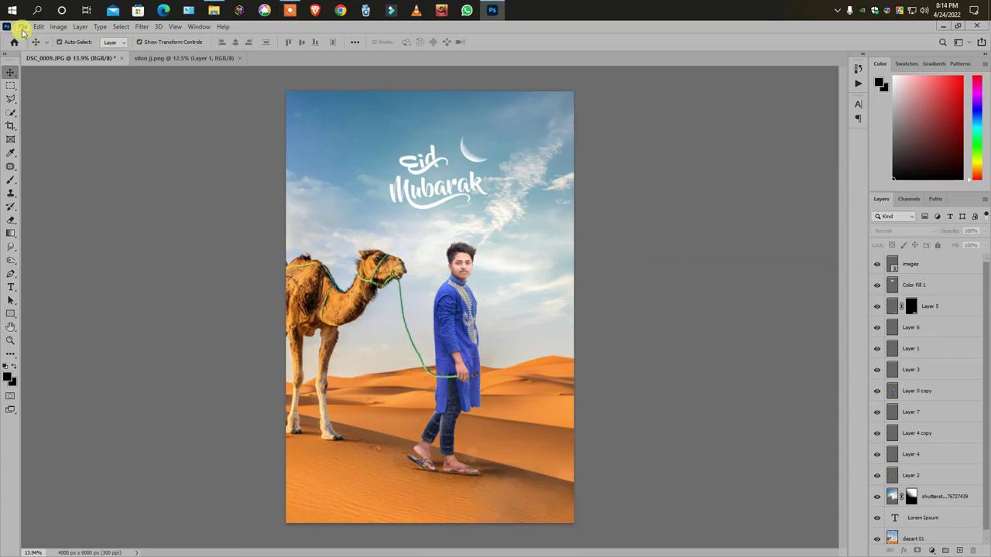
{"action": "left_click", "coordinate": [23, 28]}
{"action": "left_click", "coordinate": [46, 238]}
{"action": "double_click", "coordinate": [665, 190]}
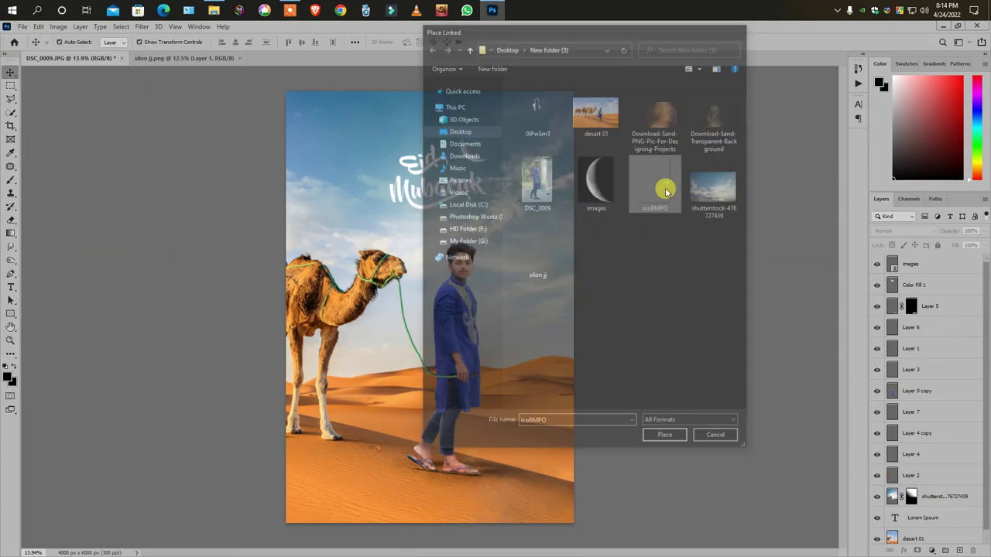
{"action": "key", "text": "Return"}
Move the caravan down onto the right-hand dunes
{"action": "scroll", "coordinate": [580, 372], "scroll_direction": "up", "scroll_amount": 2}
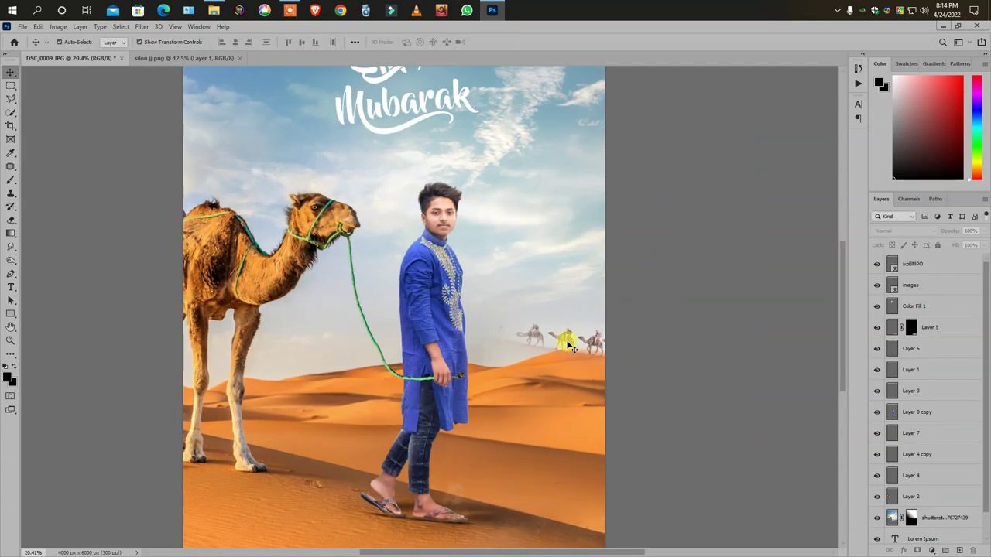
{"action": "mouse_move", "coordinate": [571, 348]}
{"action": "left_mouse_down"}
{"action": "mouse_move", "coordinate": [568, 363]}
{"action": "mouse_move", "coordinate": [585, 354]}
{"action": "left_mouse_up"}
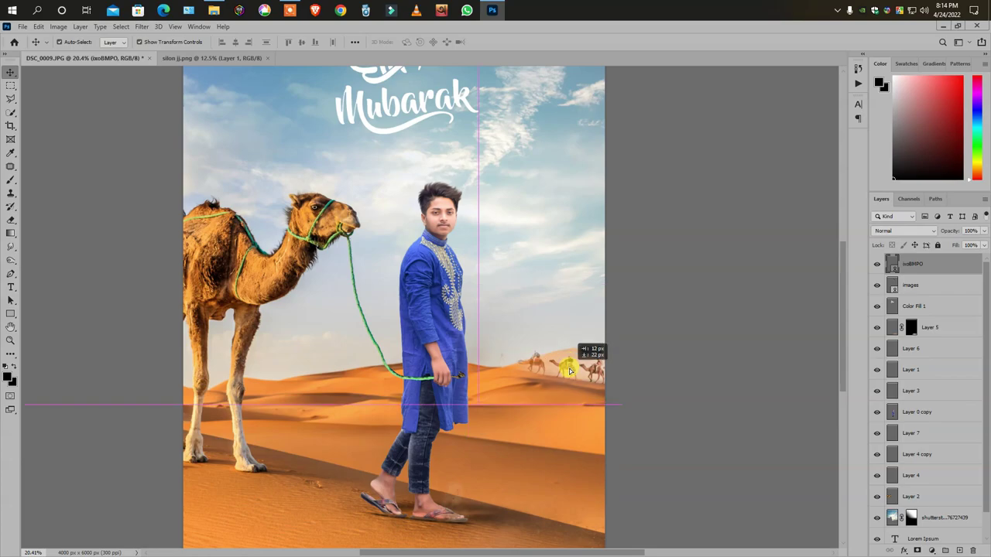
{"action": "left_click", "coordinate": [663, 345]}
{"action": "scroll", "coordinate": [497, 441], "scroll_direction": "down", "scroll_amount": 3}
{"action": "scroll", "coordinate": [496, 441], "scroll_direction": "up", "scroll_amount": 3}
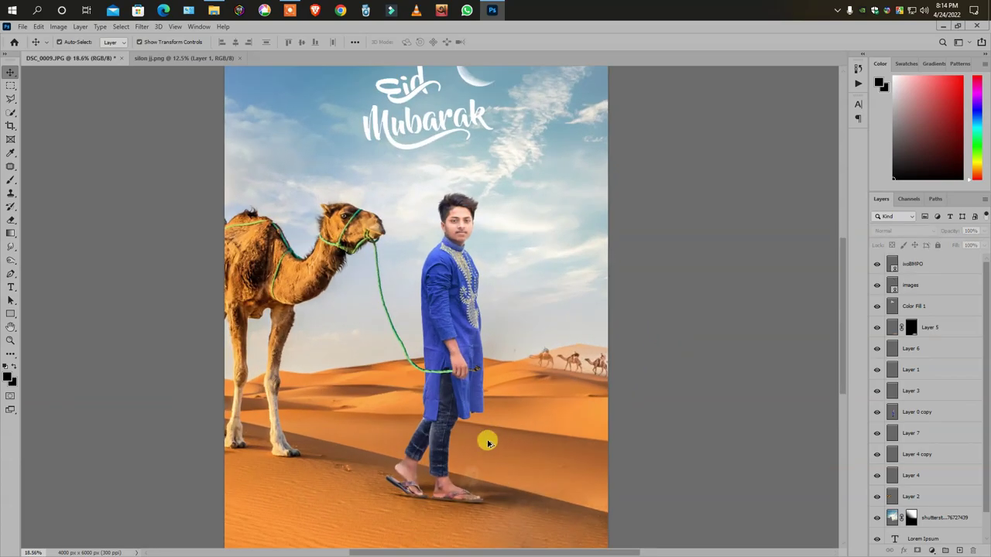
{"action": "scroll", "coordinate": [496, 441], "scroll_direction": "up", "scroll_amount": 2}
Rotate the caravan slightly, flip it horizontally and shift it further right
{"action": "left_click", "coordinate": [588, 318]}
{"action": "key", "text": "ctrl+t"}
{"action": "left_click_drag", "start_coordinate": [729, 202], "coordinate": [703, 183]}
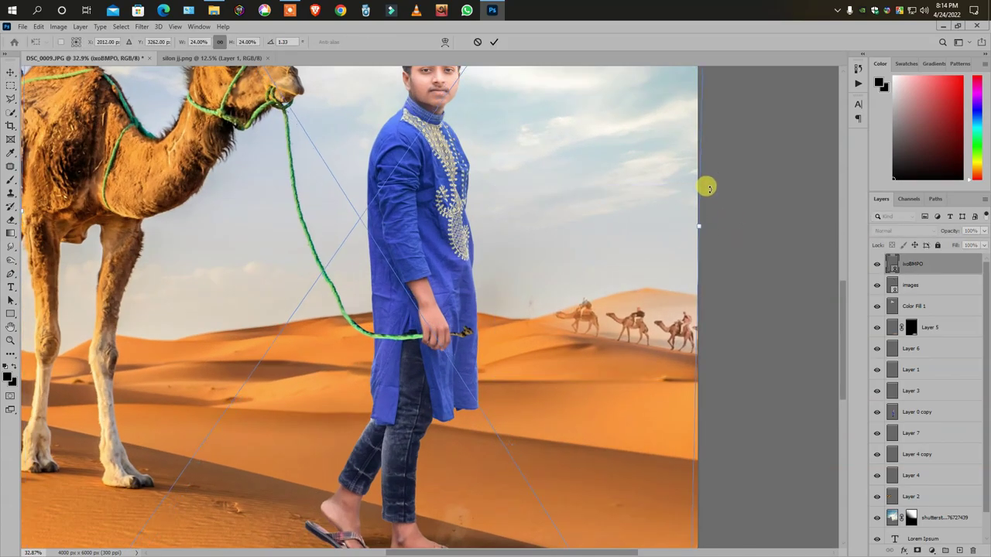
{"action": "scroll", "coordinate": [601, 325], "scroll_direction": "down", "scroll_amount": 2}
{"action": "right_click", "coordinate": [603, 327]}
{"action": "left_click", "coordinate": [639, 487]}
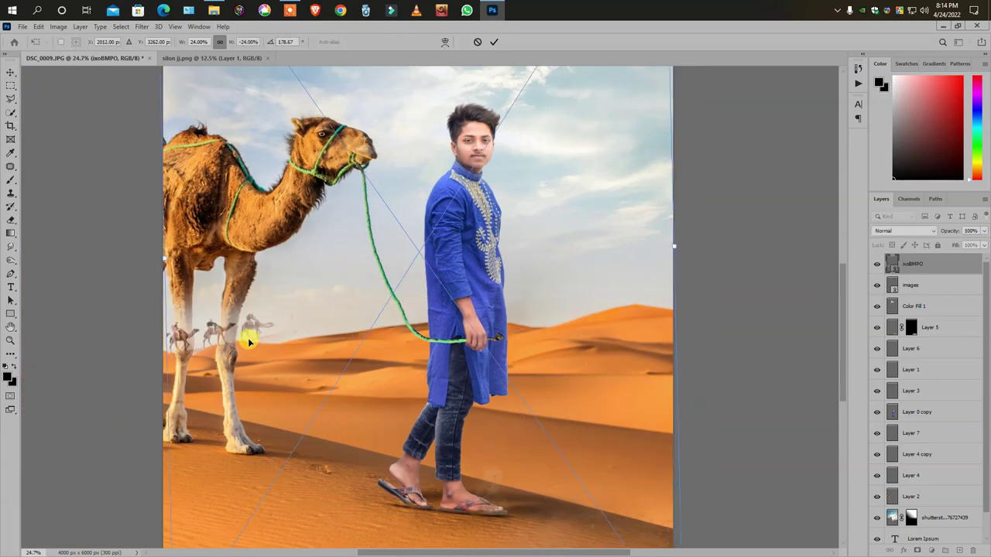
{"action": "mouse_move", "coordinate": [247, 338]}
{"action": "left_mouse_down"}
{"action": "mouse_move", "coordinate": [371, 313]}
{"action": "mouse_move", "coordinate": [376, 325]}
{"action": "mouse_move", "coordinate": [323, 326]}
{"action": "left_mouse_up"}
{"action": "key", "text": "Return"}
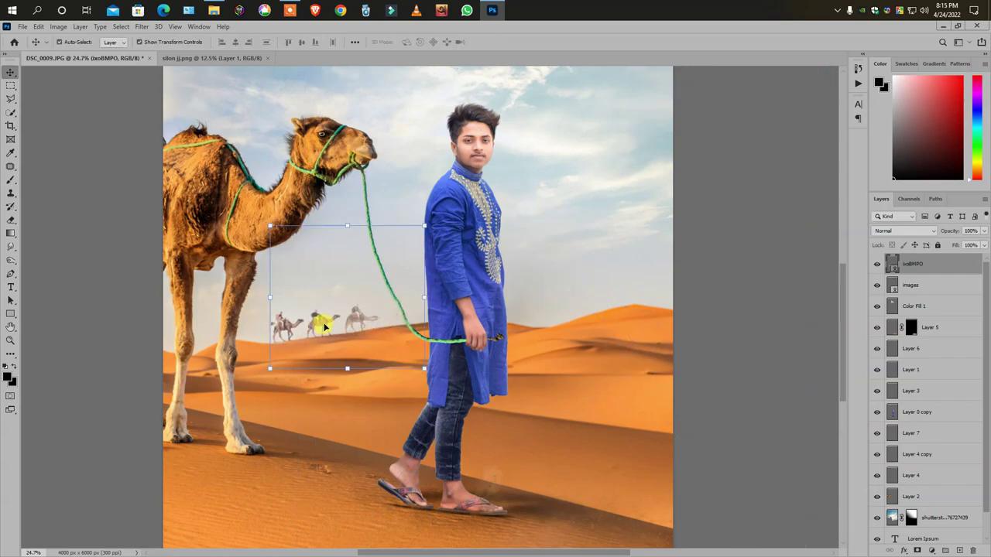
Try moving the caravan across the dunes, undo it, and select the caravan layer
{"action": "key", "text": "ctrl+0"}
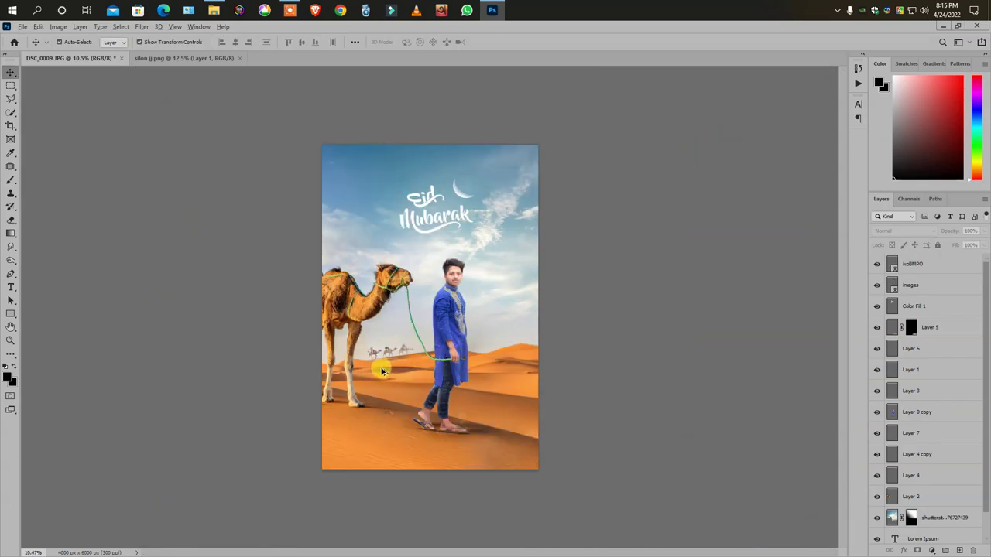
{"action": "scroll", "coordinate": [382, 371], "scroll_direction": "up", "scroll_amount": 5}
{"action": "mouse_move", "coordinate": [327, 377]}
{"action": "left_mouse_down"}
{"action": "mouse_move", "coordinate": [292, 377]}
{"action": "mouse_move", "coordinate": [325, 354]}
{"action": "left_mouse_up"}
{"action": "key", "text": "ctrl+z"}
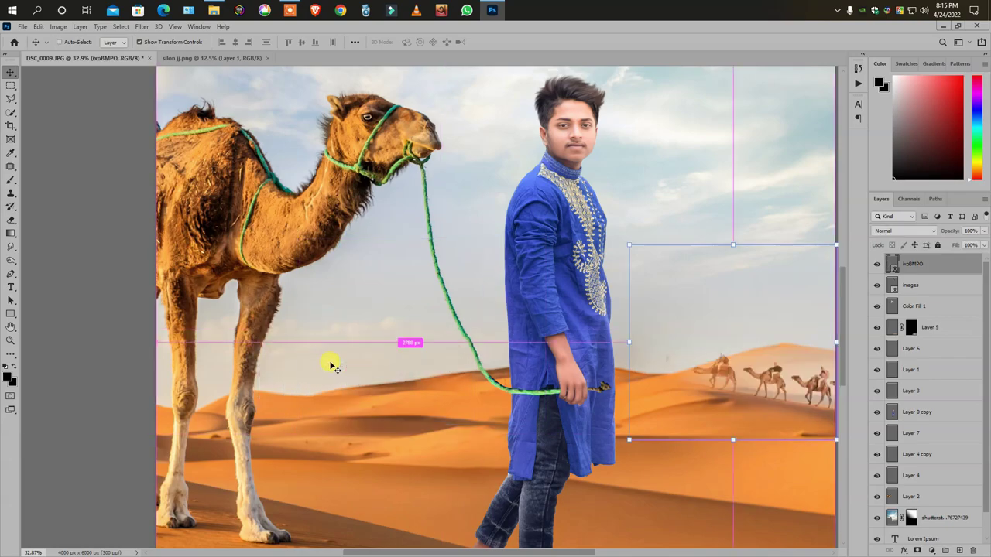
{"action": "key", "text": "ctrl+0"}
{"action": "scroll", "coordinate": [552, 410], "scroll_direction": "up", "scroll_amount": 4}
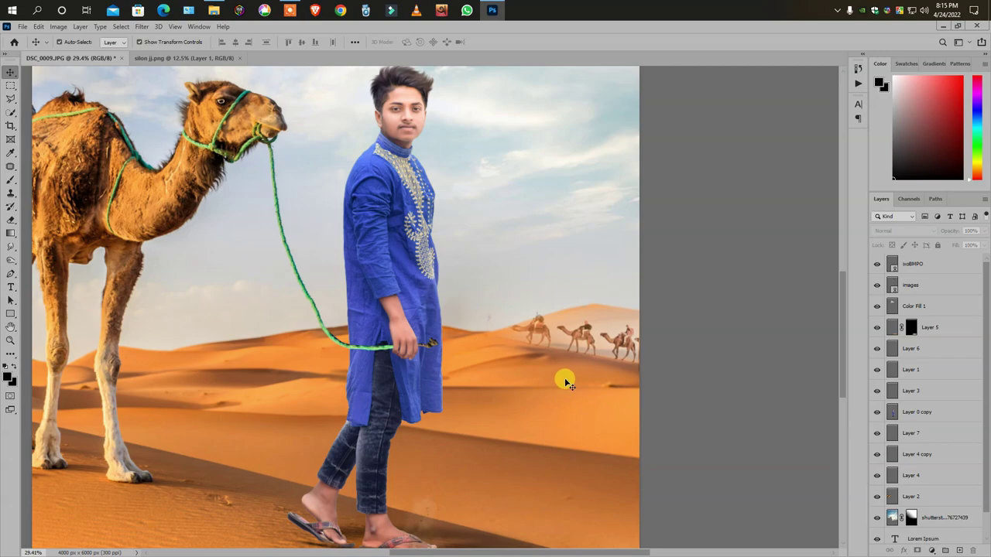
{"action": "scroll", "coordinate": [526, 358], "scroll_direction": "down", "scroll_amount": 2}
{"action": "left_click", "coordinate": [597, 358]}
Blur the caravan layer with a Gaussian Blur of about 12.5 px radius
{"action": "left_click", "coordinate": [141, 26]}
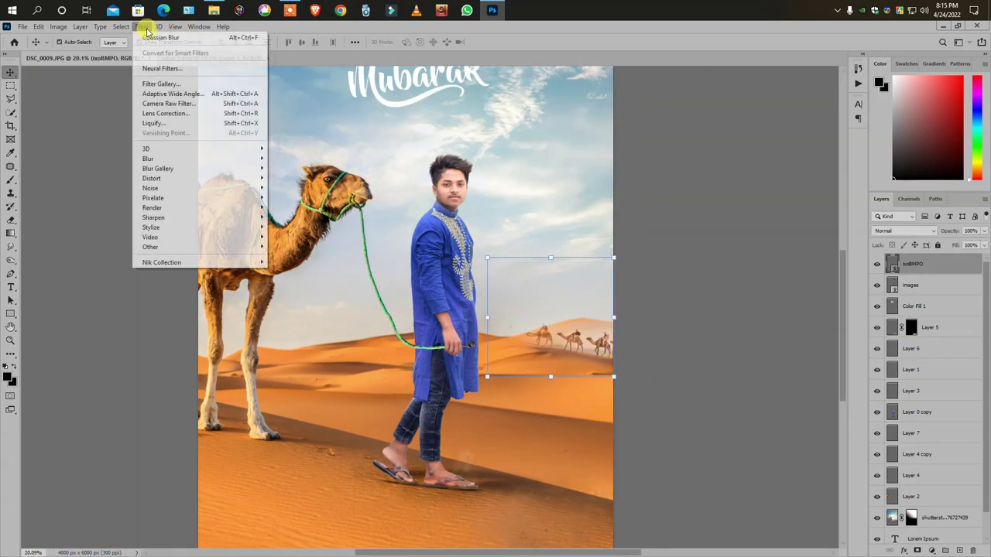
{"action": "left_click", "coordinate": [295, 197]}
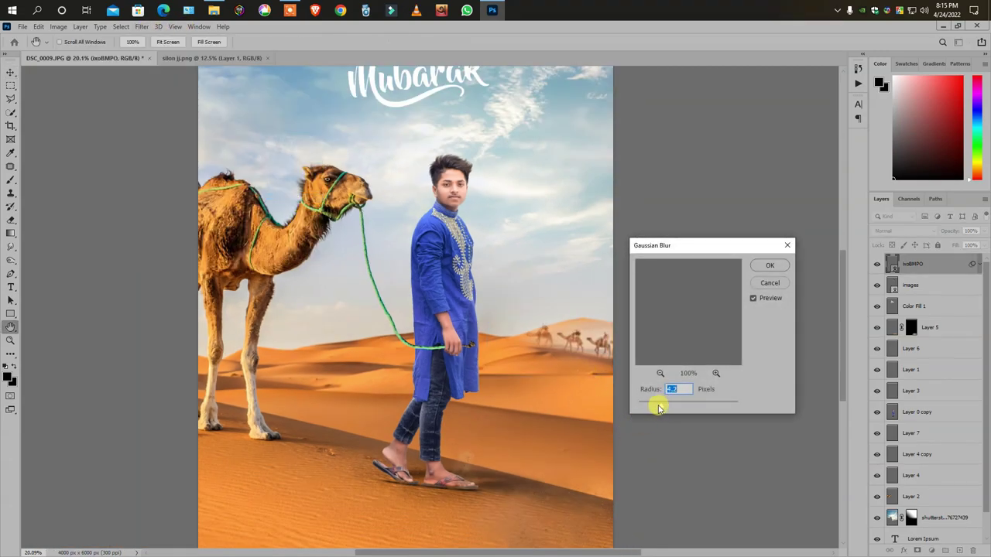
{"action": "key", "text": "Return"}
{"action": "key", "text": "ctrl+0"}
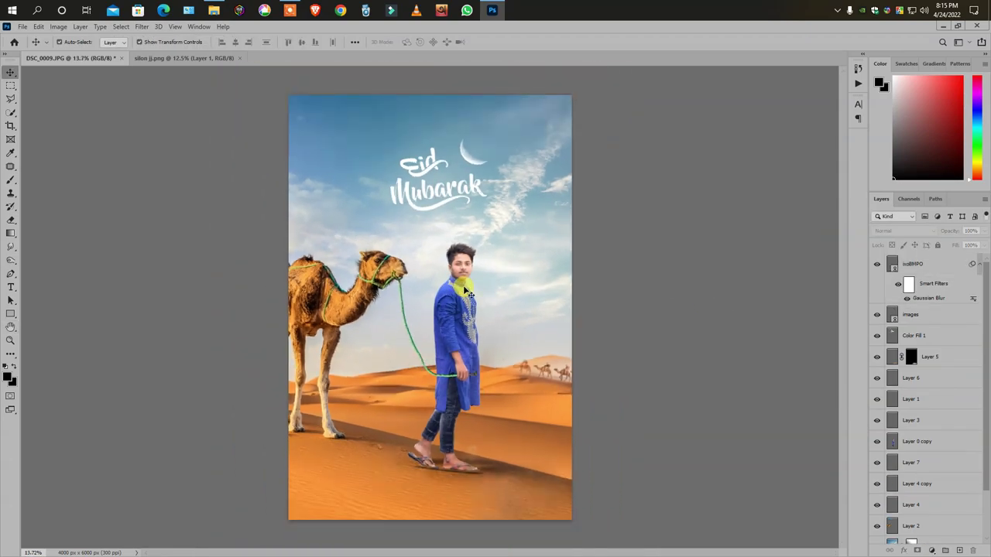
{"action": "scroll", "coordinate": [449, 296], "scroll_direction": "up", "scroll_amount": 1}
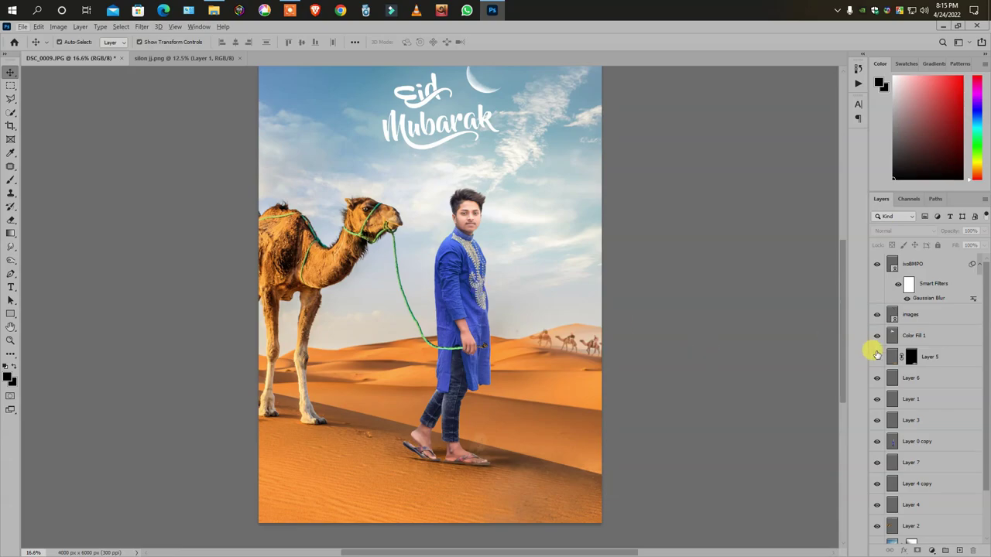
Enlarge the Layers panel, try flattening the image, then undo it
{"action": "left_click_drag", "start_coordinate": [935, 194], "coordinate": [934, 127]}
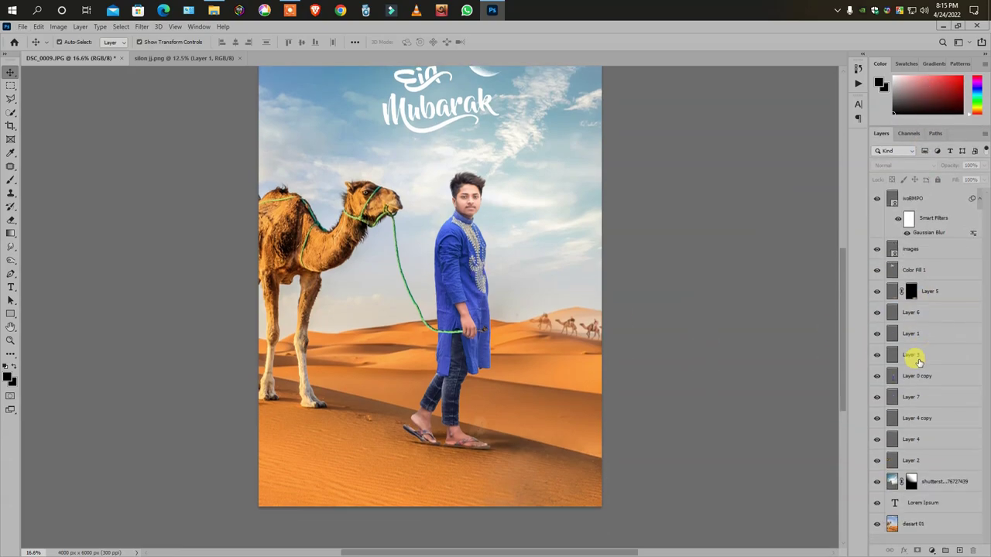
{"action": "right_click", "coordinate": [925, 525]}
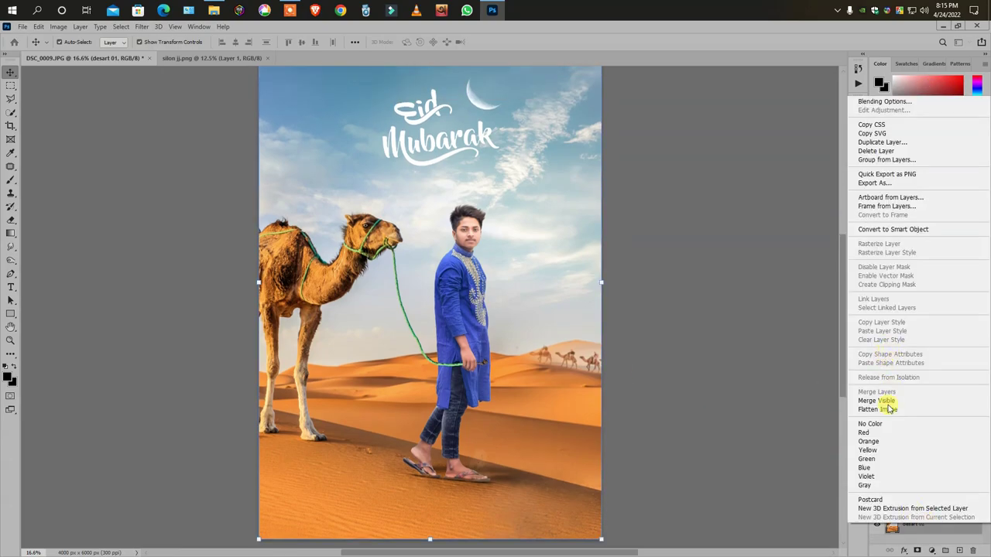
{"action": "left_click", "coordinate": [889, 407]}
{"action": "key", "text": "ctrl+z"}
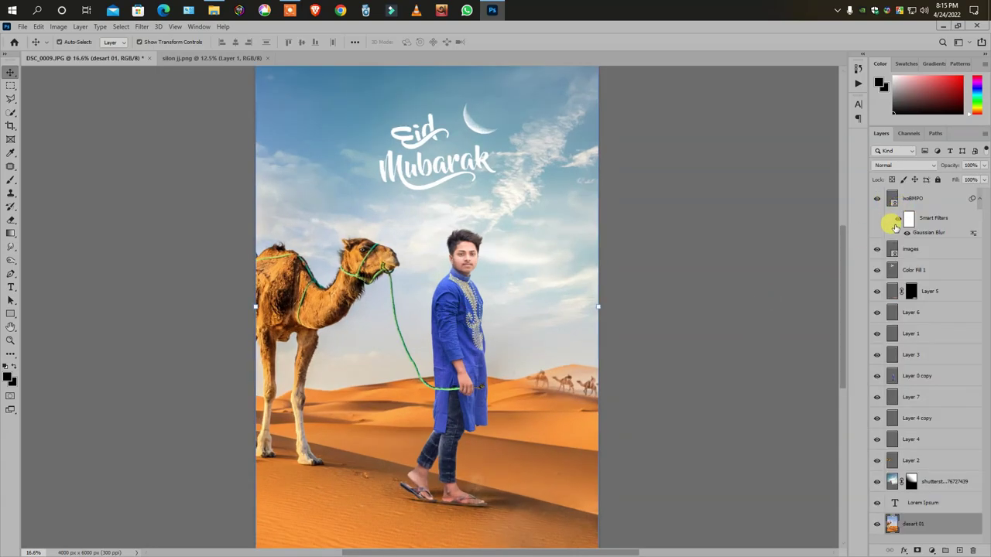
Merge the lower background layers into Layer 0 copy and check layer visibility
{"action": "left_click", "coordinate": [934, 503]}
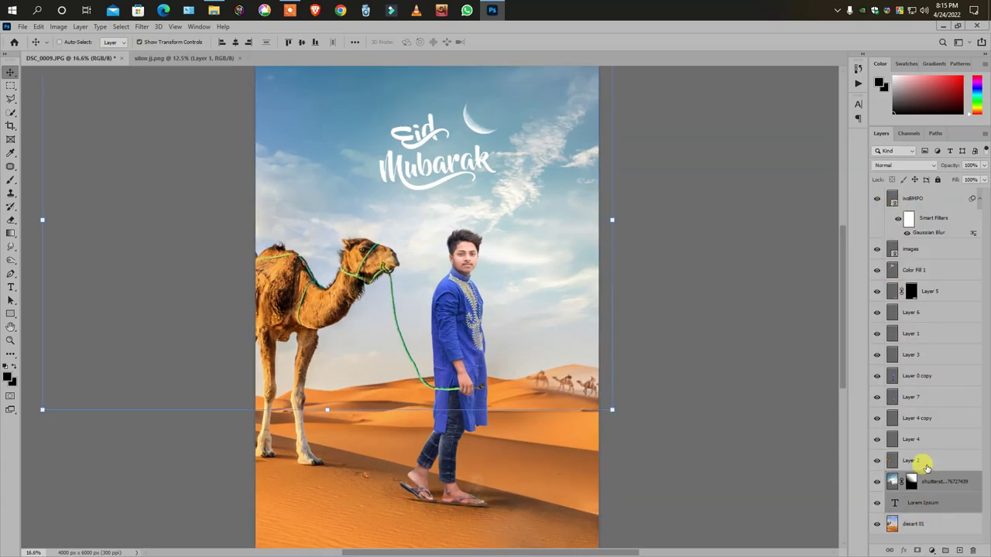
{"action": "left_click", "coordinate": [913, 376], "text": "shift"}
{"action": "right_click", "coordinate": [919, 398]}
{"action": "left_click", "coordinate": [797, 426]}
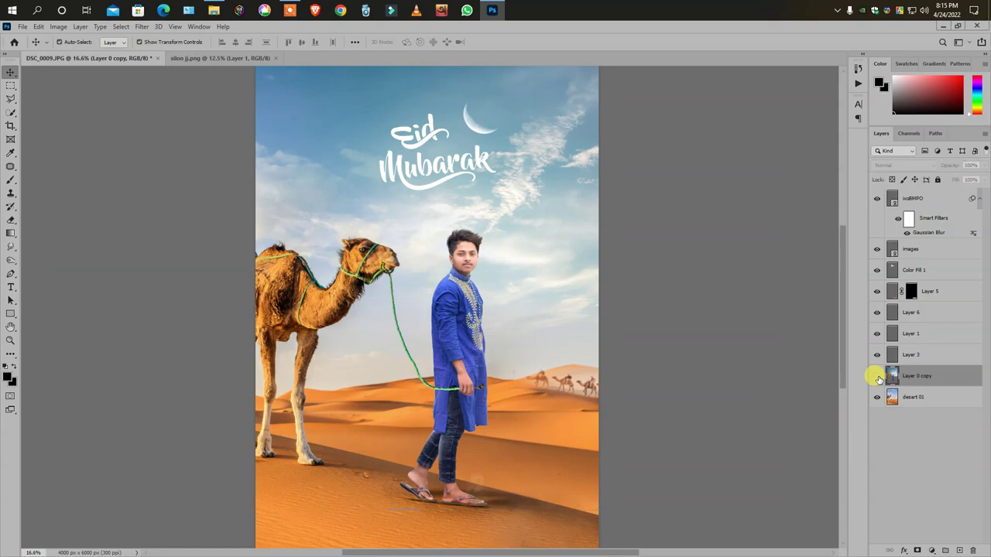
{"action": "right_click", "coordinate": [918, 387]}
{"action": "left_click", "coordinate": [876, 376]}
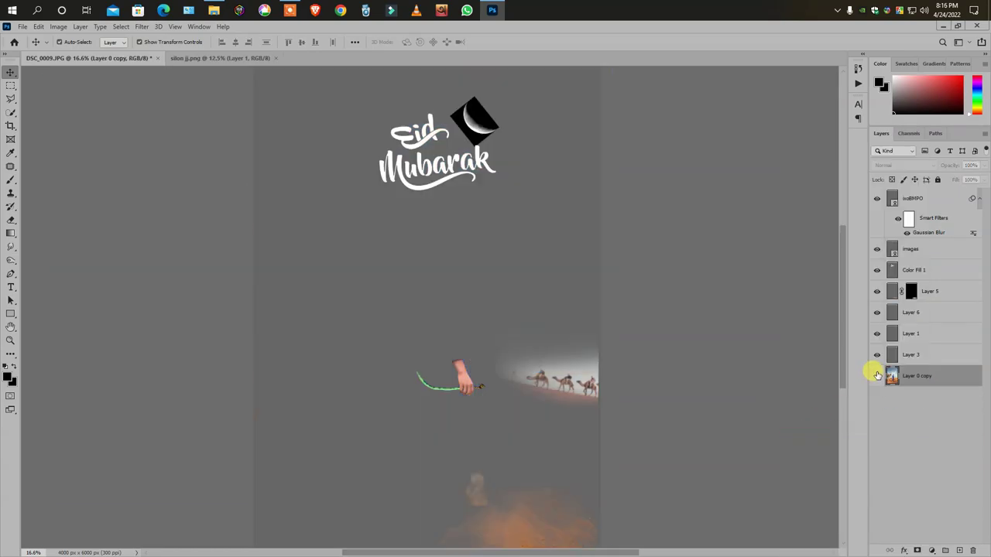
{"action": "left_click", "coordinate": [932, 355]}
{"action": "left_click", "coordinate": [876, 354]}
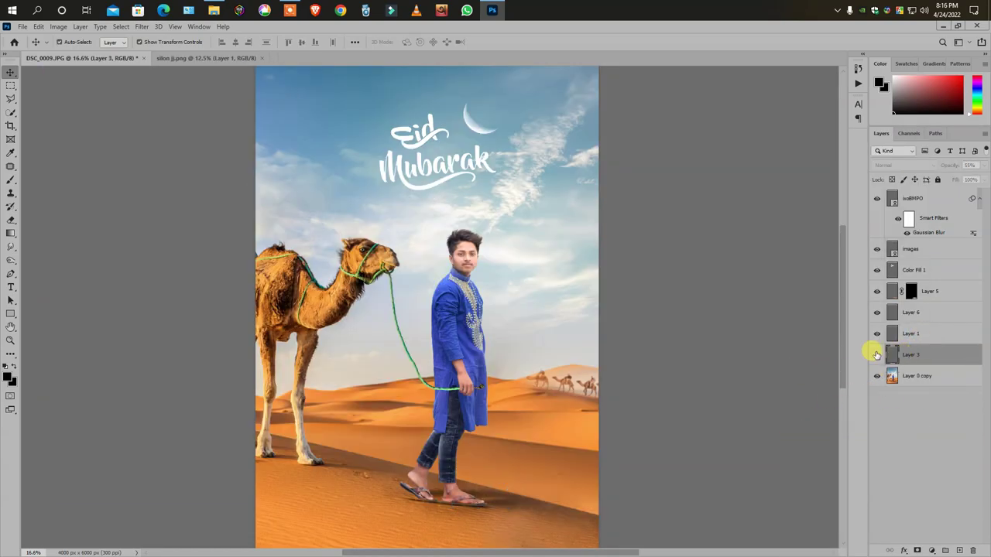
Merge Layer 0 copy, Layer 1, Layer 6 and Layer 5 into Layer 5
{"action": "left_click", "coordinate": [917, 378], "text": "ctrl"}
{"action": "left_click", "coordinate": [917, 334], "text": "ctrl"}
{"action": "left_click", "coordinate": [917, 313], "text": "ctrl"}
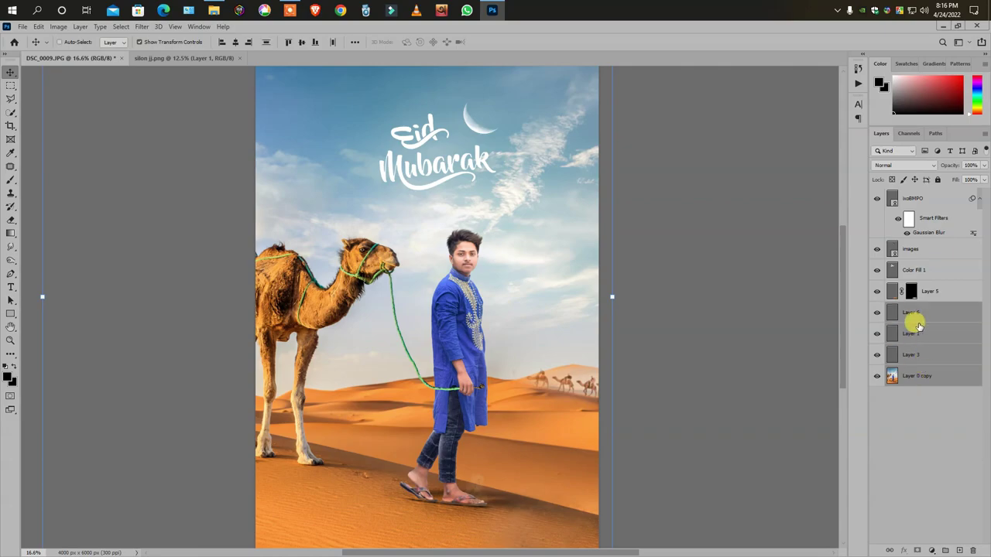
{"action": "left_click", "coordinate": [926, 294], "text": "ctrl"}
{"action": "right_click", "coordinate": [927, 313]}
{"action": "left_click", "coordinate": [825, 422]}
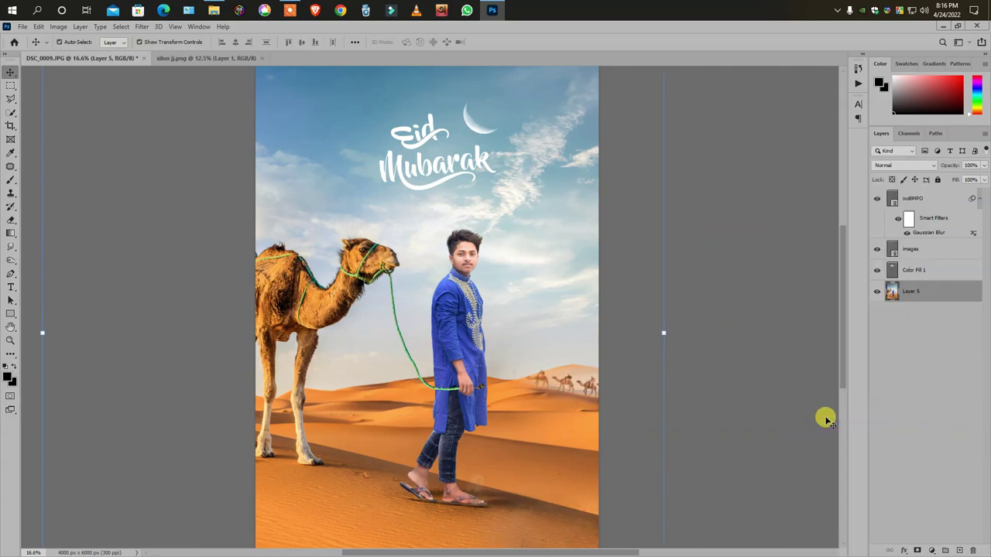
{"action": "left_click", "coordinate": [877, 292]}
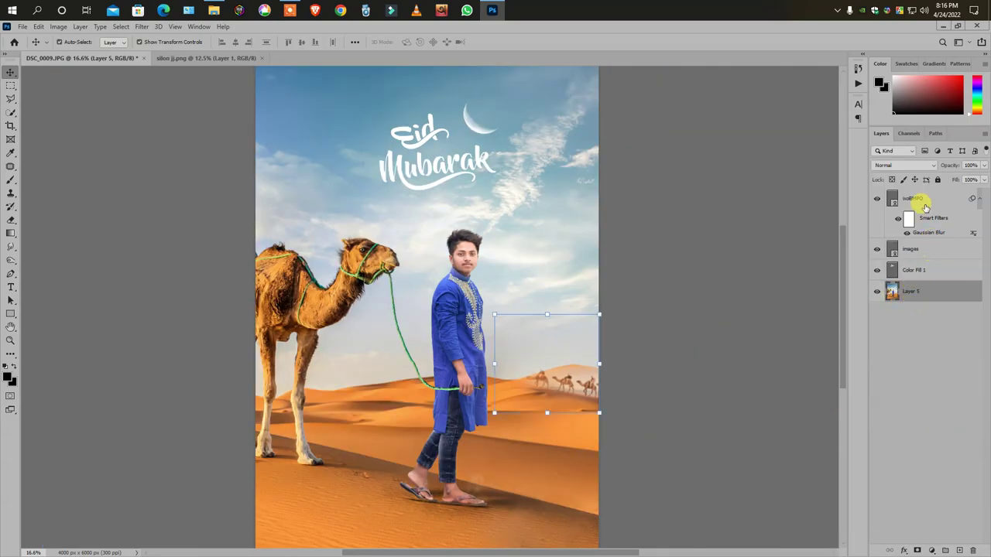
Move the caravan below the images layer and merge the man into the desert photo
{"action": "mouse_move", "coordinate": [910, 200]}
{"action": "left_mouse_down"}
{"action": "mouse_move", "coordinate": [937, 259]}
{"action": "mouse_move", "coordinate": [929, 284]}
{"action": "left_mouse_up"}
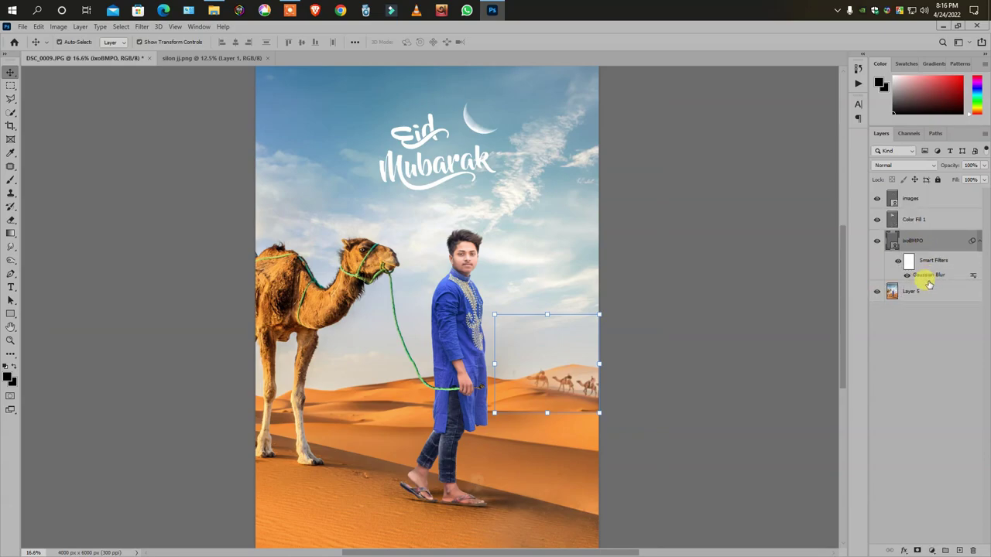
{"action": "right_click", "coordinate": [937, 290]}
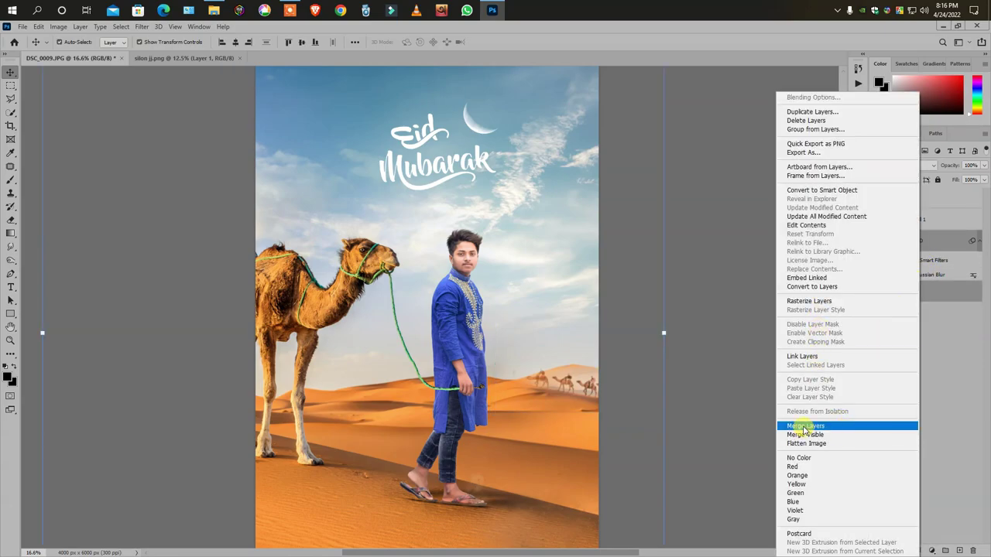
{"action": "left_click", "coordinate": [801, 426]}
{"action": "left_click", "coordinate": [876, 240]}
Crop away the extra canvas and select the merged ixoBMPO photo layer
{"action": "key", "text": "c"}
{"action": "key", "text": "Return"}
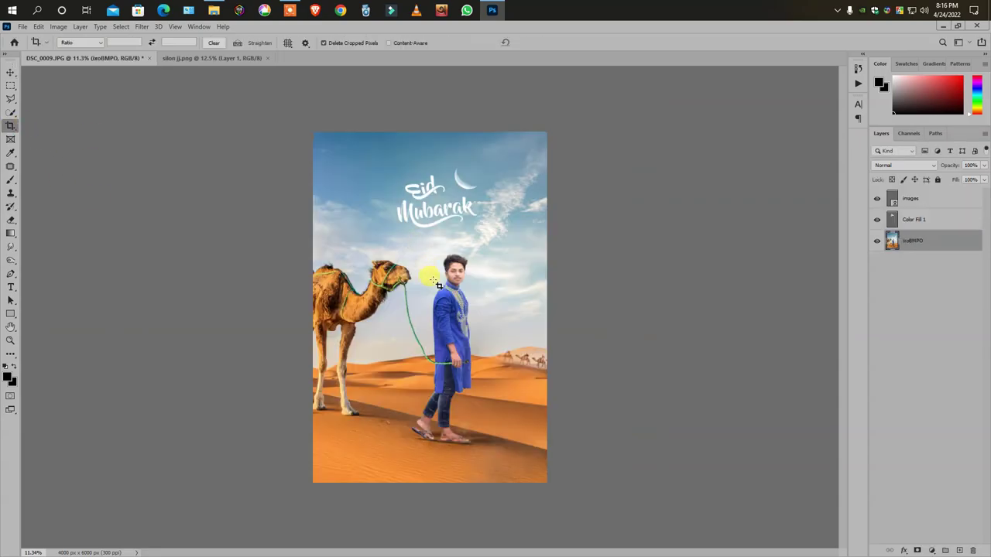
{"action": "left_click", "coordinate": [910, 220]}
{"action": "left_click", "coordinate": [898, 199]}
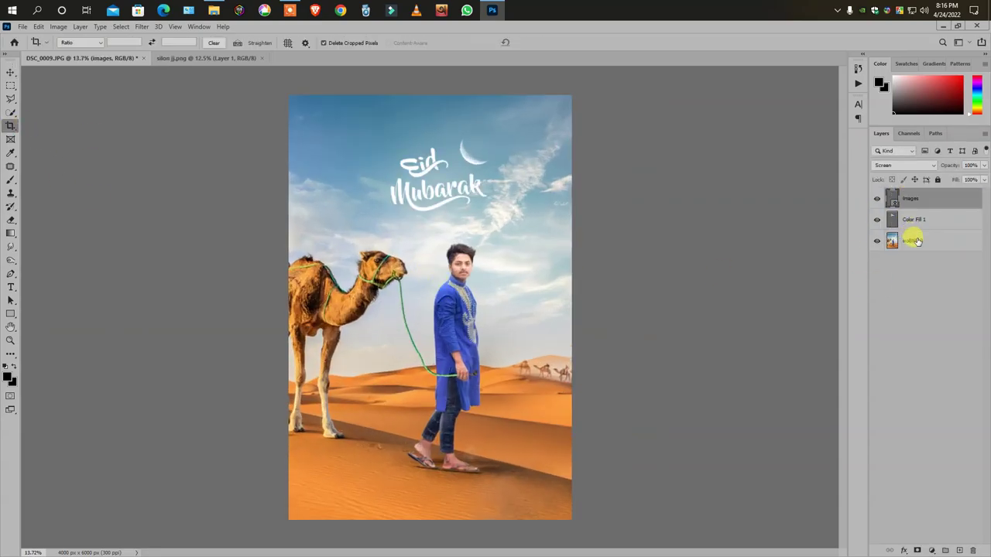
{"action": "left_click", "coordinate": [911, 240]}
{"action": "left_click", "coordinate": [143, 28]}
{"action": "left_click", "coordinate": [174, 101]}
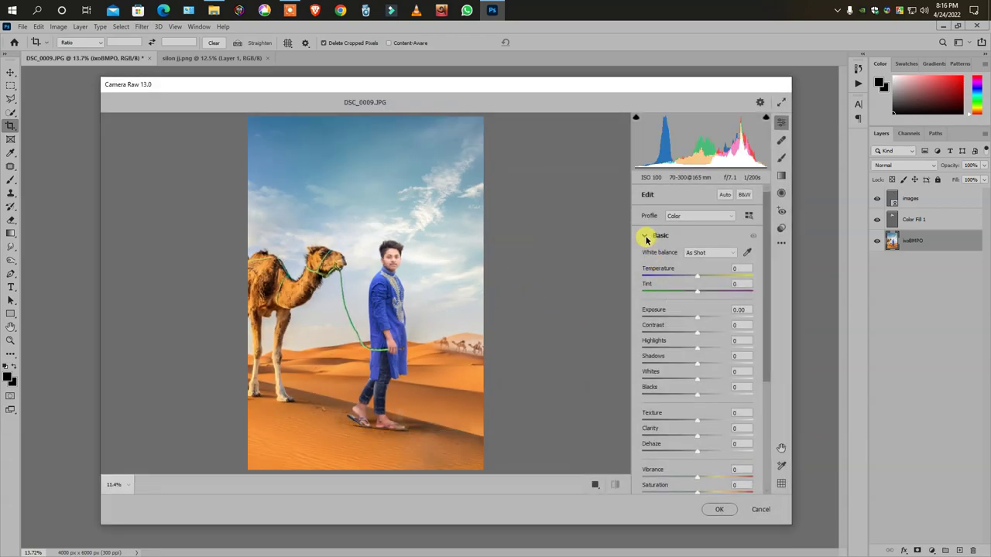
Lower the highlights and whites and lift the shadows in Camera Raw Basic
{"action": "left_click", "coordinate": [646, 237]}
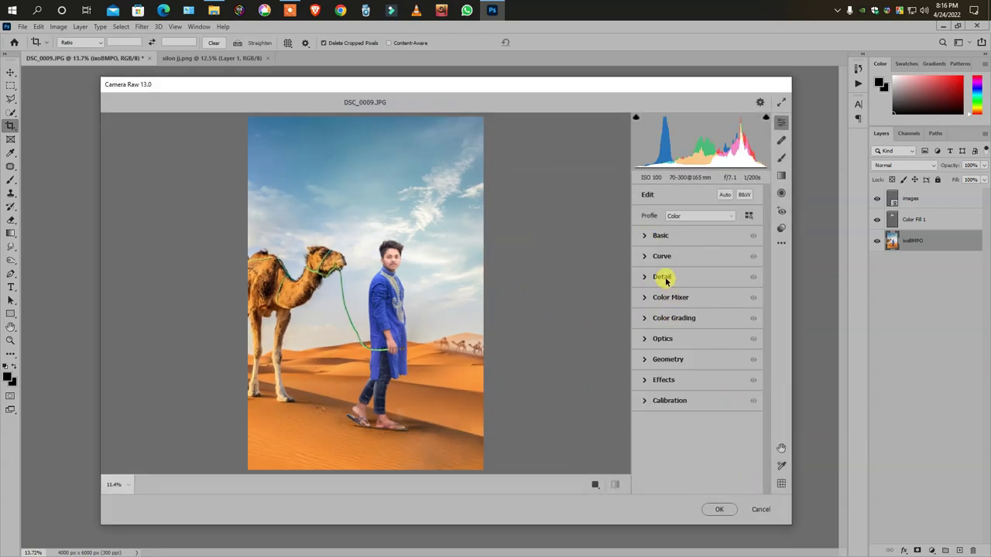
{"action": "left_click", "coordinate": [664, 278]}
{"action": "left_click", "coordinate": [671, 324]}
{"action": "mouse_move", "coordinate": [697, 355]}
{"action": "left_mouse_down"}
{"action": "mouse_move", "coordinate": [673, 354]}
{"action": "mouse_move", "coordinate": [708, 340]}
{"action": "left_mouse_up"}
{"action": "left_click", "coordinate": [645, 211]}
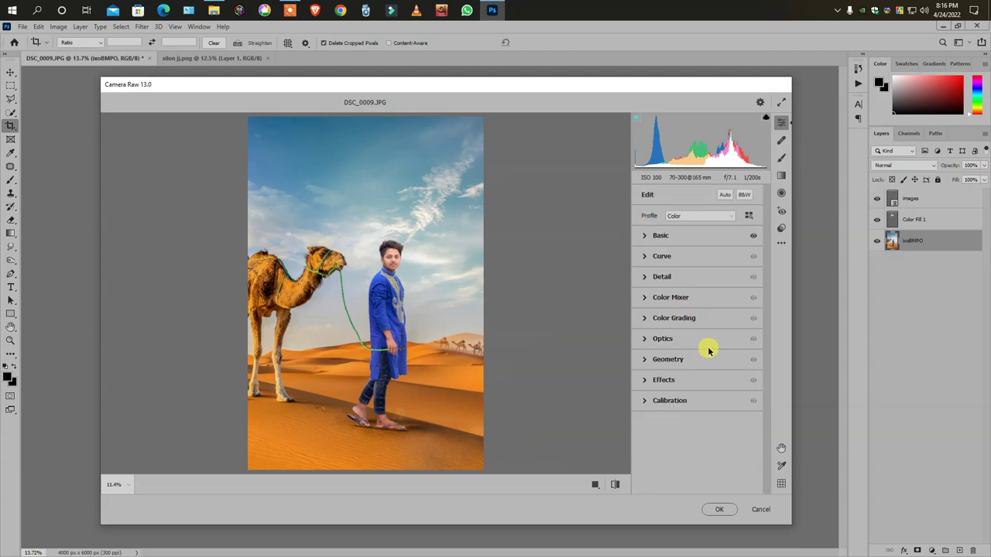
Add a dark vignette with adjusted midpoint, roundness and feather
{"action": "left_click", "coordinate": [677, 381]}
{"action": "left_click_drag", "start_coordinate": [686, 377], "coordinate": [668, 379]}
{"action": "mouse_move", "coordinate": [696, 415]}
{"action": "left_mouse_down"}
{"action": "mouse_move", "coordinate": [668, 413]}
{"action": "mouse_move", "coordinate": [753, 449]}
{"action": "mouse_move", "coordinate": [753, 431]}
{"action": "mouse_move", "coordinate": [689, 414]}
{"action": "left_mouse_up"}
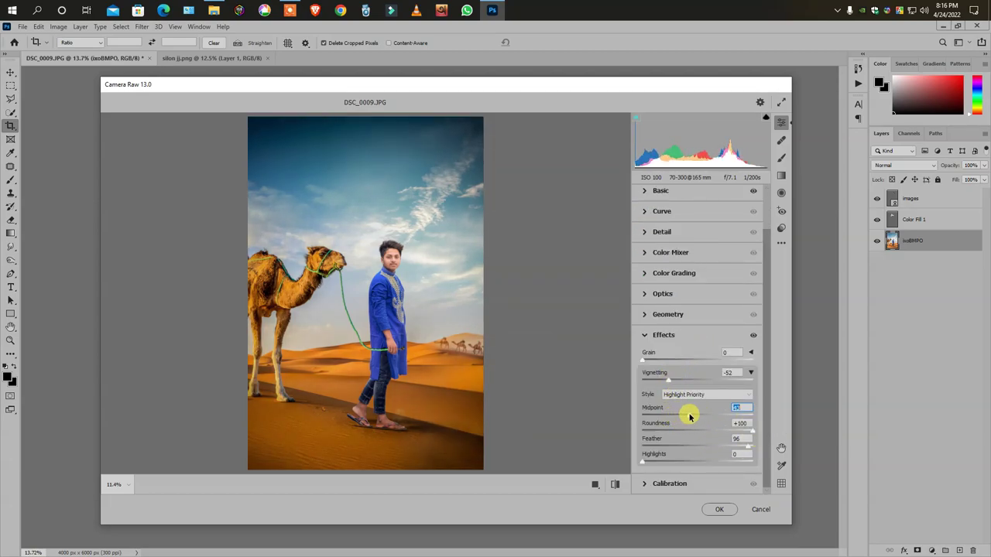
{"action": "left_click_drag", "start_coordinate": [668, 379], "coordinate": [676, 380]}
{"action": "left_click", "coordinate": [733, 424]}
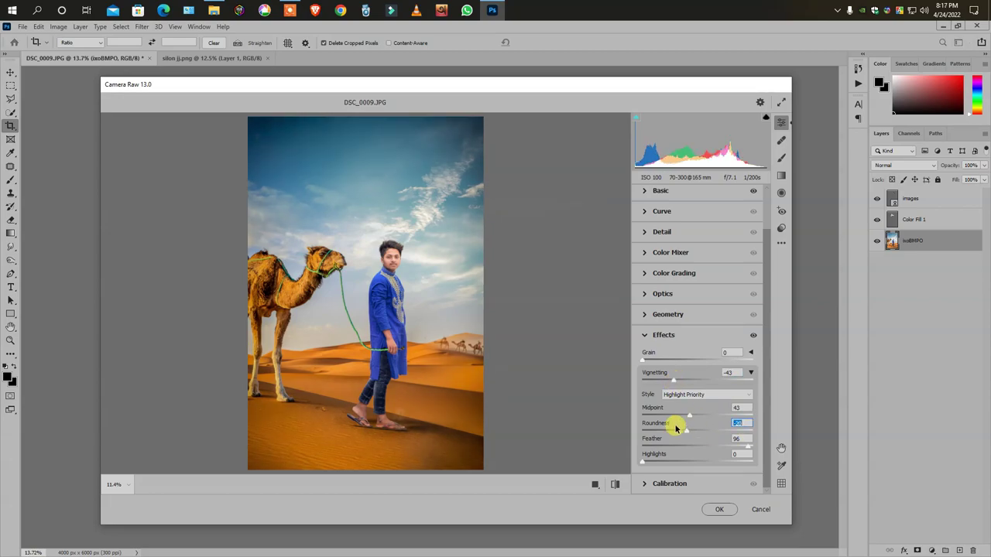
{"action": "mouse_move", "coordinate": [748, 449]}
{"action": "left_mouse_down"}
{"action": "mouse_move", "coordinate": [686, 442]}
{"action": "mouse_move", "coordinate": [717, 443]}
{"action": "left_mouse_up"}
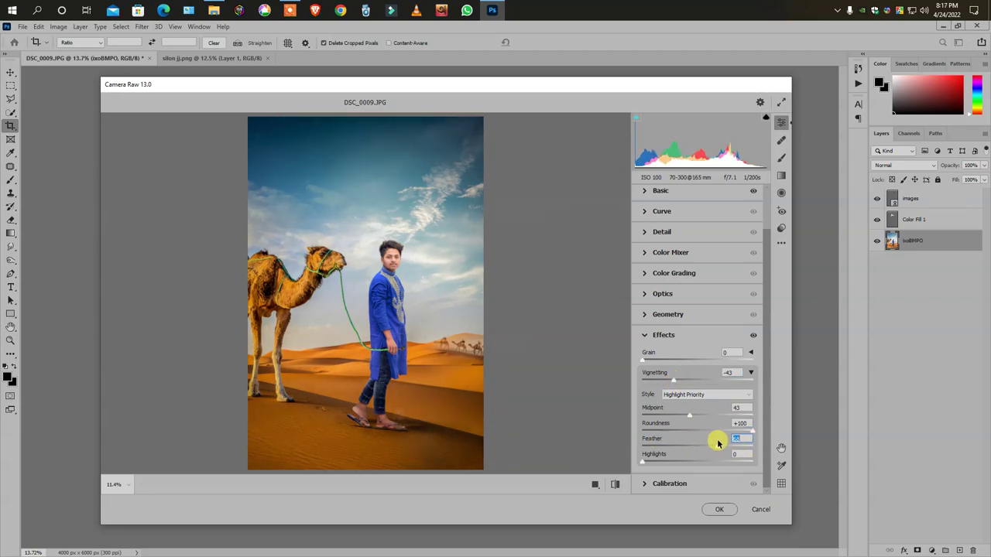
{"action": "left_click", "coordinate": [663, 336]}
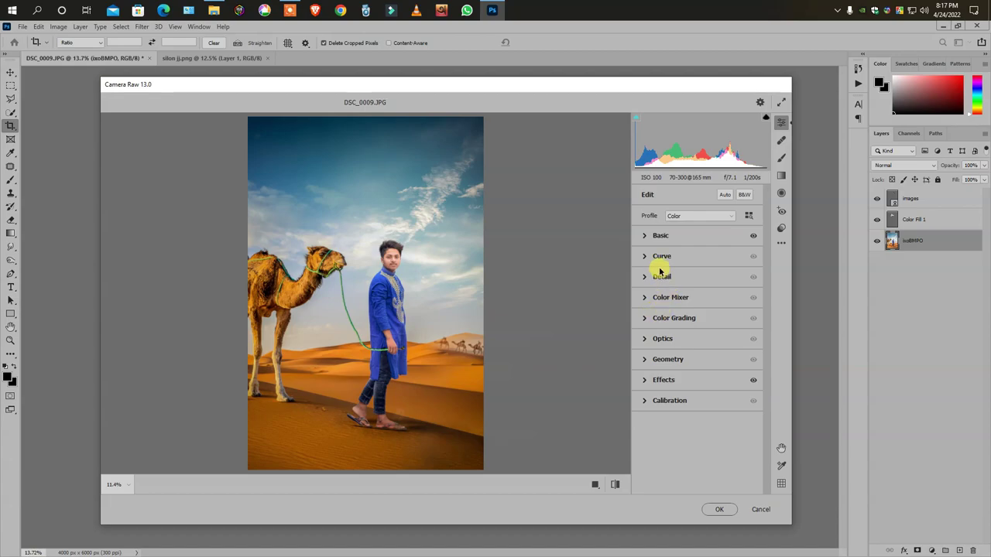
Deepen the blacks, check the preview, and apply the Camera Raw grade
{"action": "left_click", "coordinate": [652, 235]}
{"action": "left_click", "coordinate": [379, 276]}
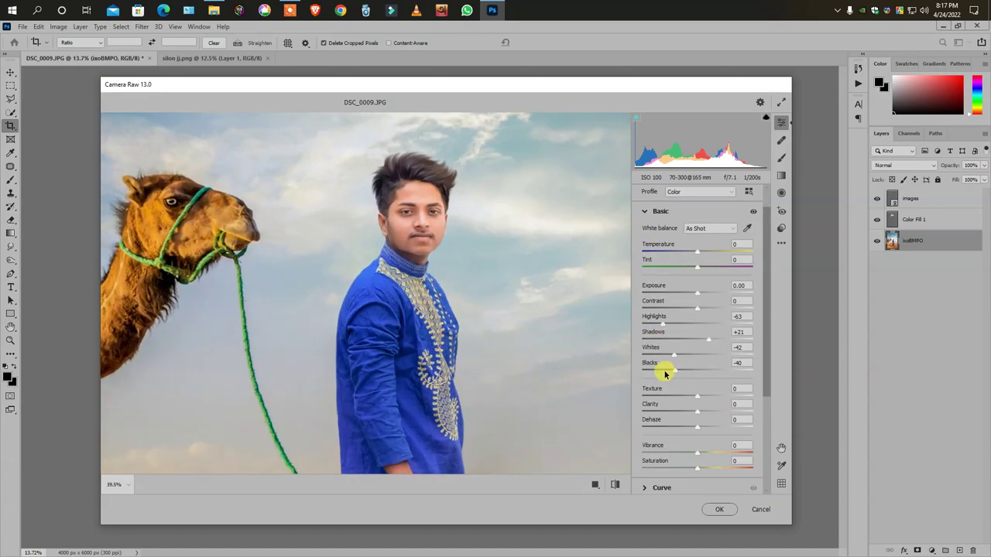
{"action": "left_click_drag", "start_coordinate": [664, 374], "coordinate": [666, 374]}
{"action": "key", "text": "ctrl+0"}
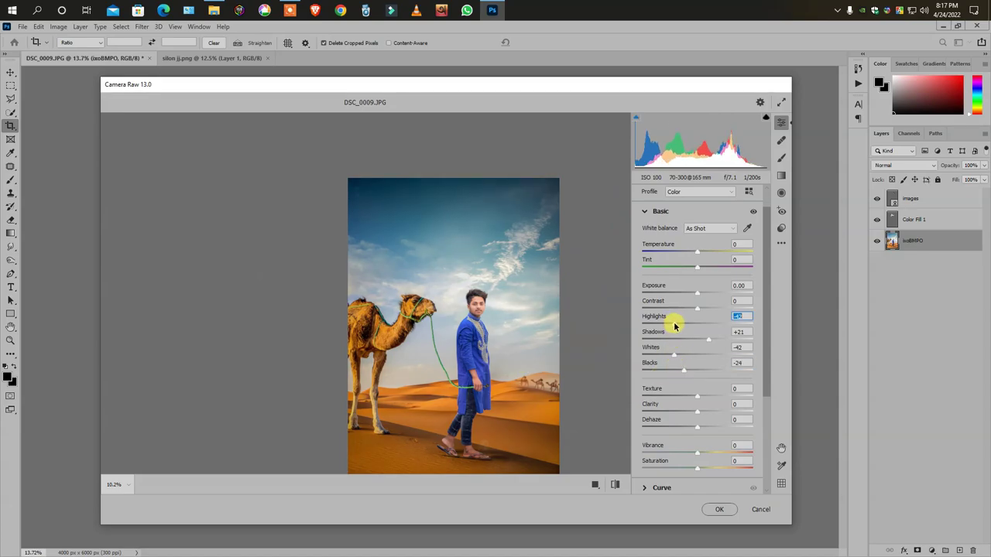
{"action": "left_click", "coordinate": [549, 336]}
{"action": "left_click", "coordinate": [514, 335], "text": "alt"}
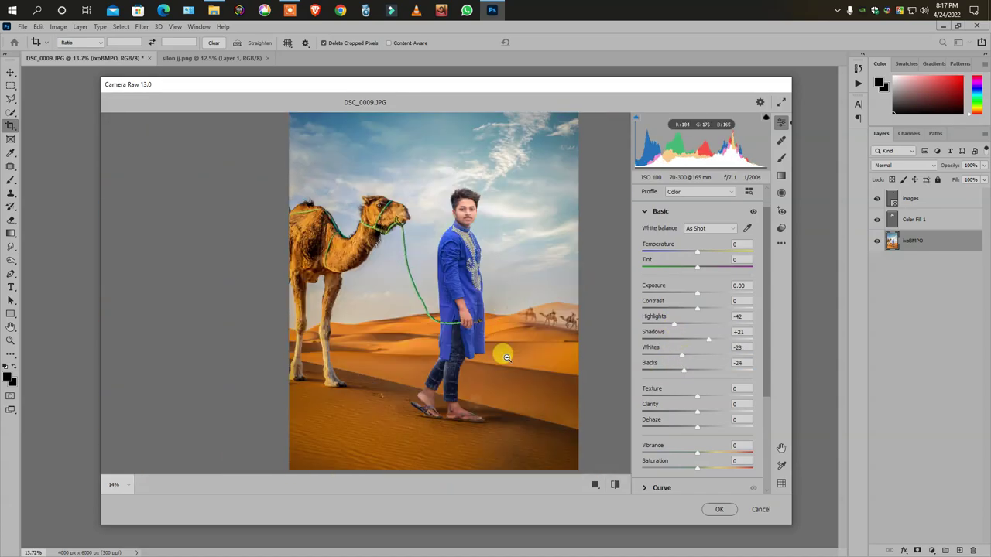
{"action": "left_click", "coordinate": [523, 396]}
{"action": "left_click", "coordinate": [719, 509]}
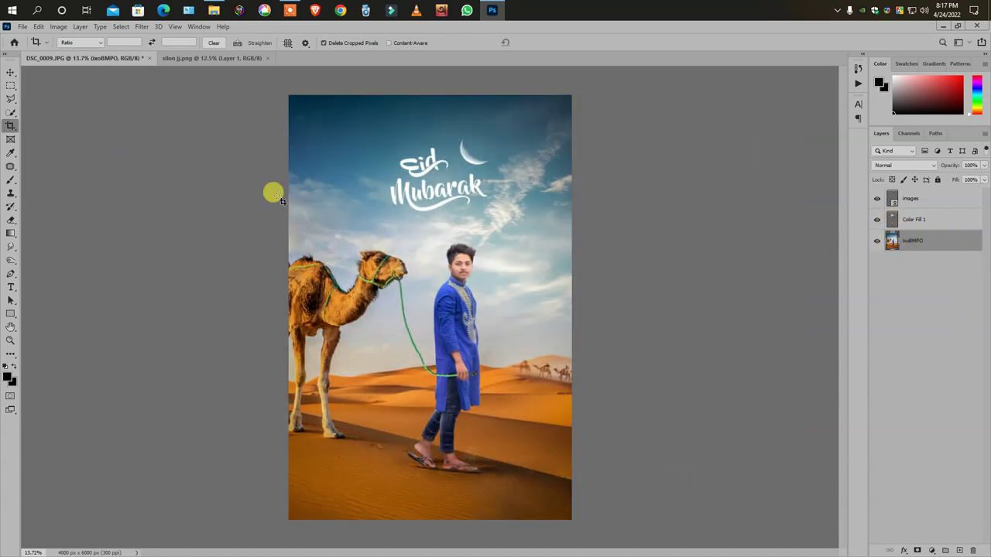
Reopen Camera Raw and reset the white balance Temperature to 0
{"action": "left_click", "coordinate": [142, 27]}
{"action": "left_click", "coordinate": [186, 103]}
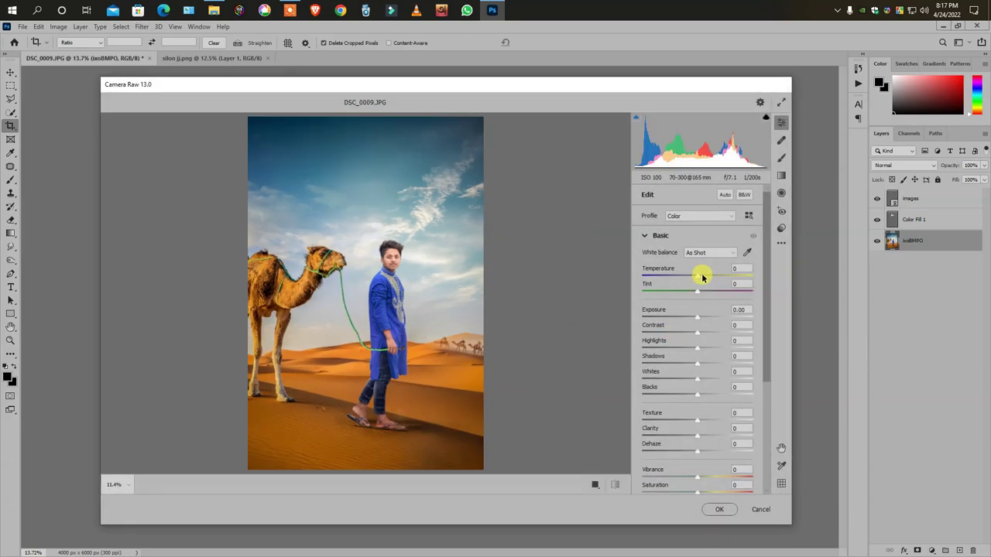
{"action": "mouse_move", "coordinate": [702, 277]}
{"action": "left_mouse_down"}
{"action": "mouse_move", "coordinate": [690, 289]}
{"action": "mouse_move", "coordinate": [708, 293]}
{"action": "left_mouse_up"}
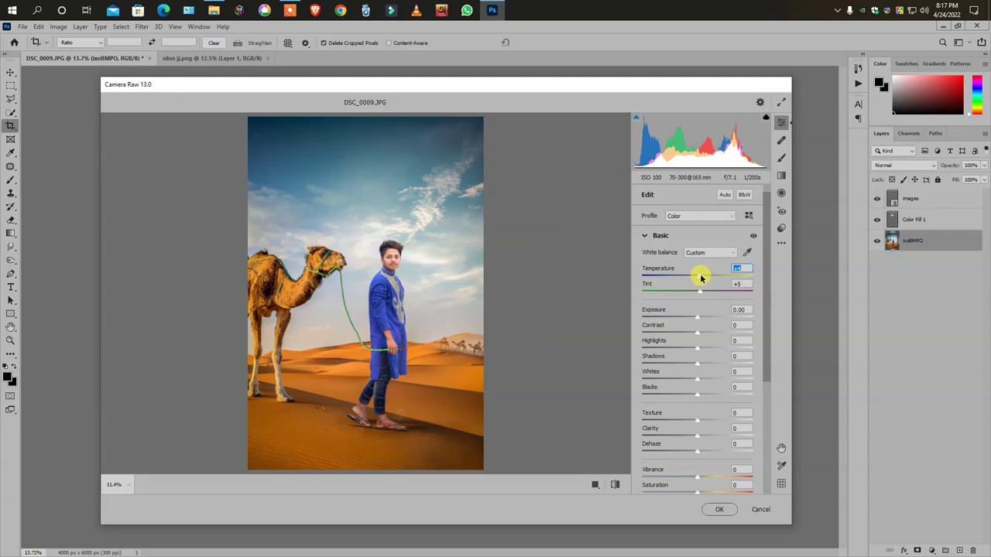
{"action": "double_click", "coordinate": [701, 277]}
{"action": "scroll", "coordinate": [449, 291], "scroll_direction": "up", "scroll_amount": 3}
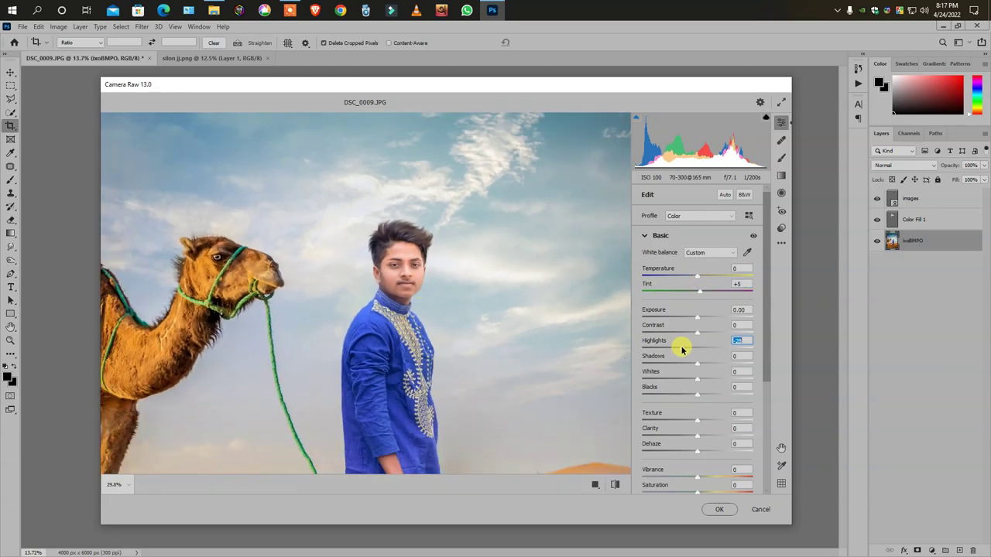
Lower the blacks and reduce the whites to -25
{"action": "left_click", "coordinate": [682, 394]}
{"action": "left_click_drag", "start_coordinate": [696, 376], "coordinate": [684, 379]}
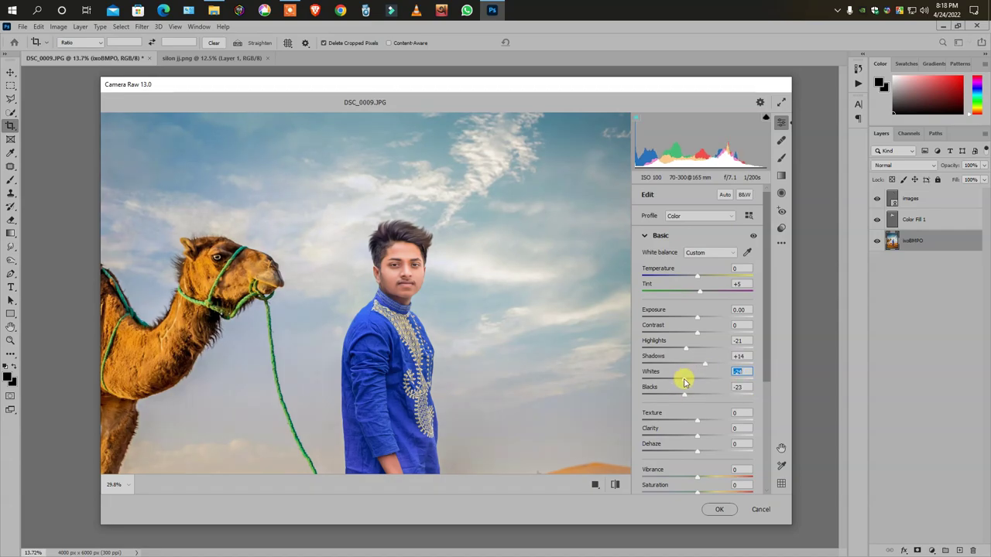
{"action": "scroll", "coordinate": [457, 299], "scroll_direction": "down", "scroll_amount": 3}
{"action": "scroll", "coordinate": [457, 300], "scroll_direction": "up", "scroll_amount": 2}
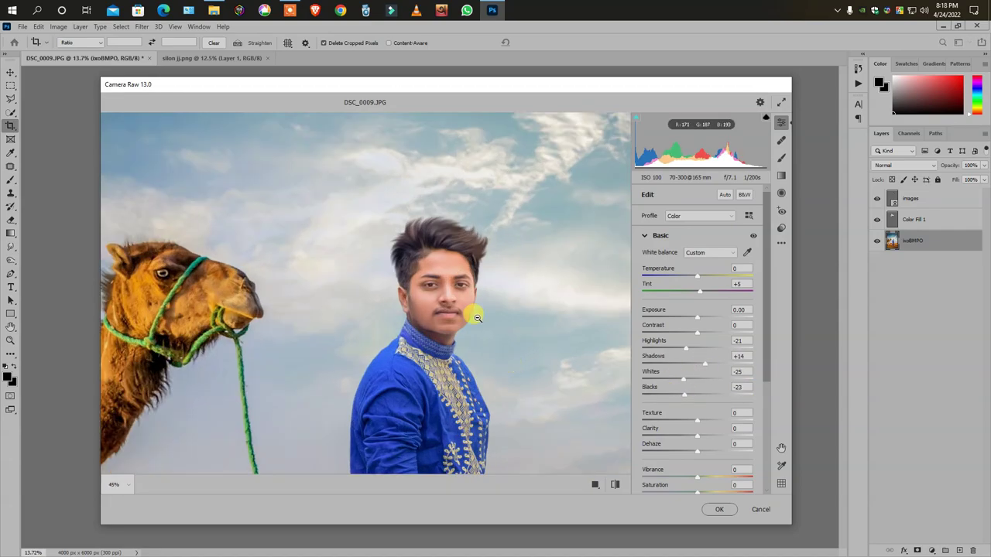
{"action": "scroll", "coordinate": [469, 309], "scroll_direction": "up", "scroll_amount": 2}
{"action": "scroll", "coordinate": [482, 328], "scroll_direction": "down", "scroll_amount": 1}
Set Detail sharpening to 19 and noise reduction to 20, color 27, then apply
{"action": "left_click", "coordinate": [653, 235]}
{"action": "left_click", "coordinate": [662, 276]}
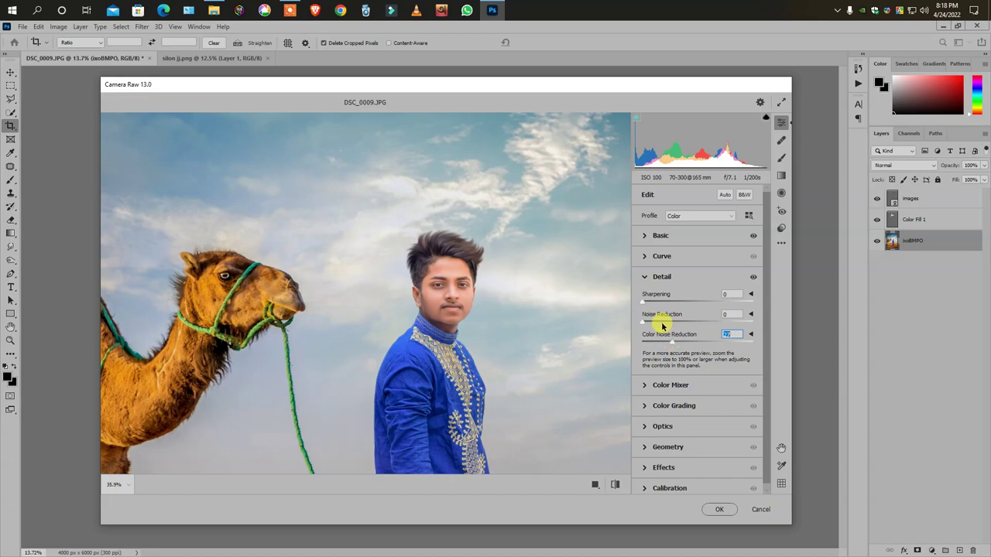
{"action": "scroll", "coordinate": [491, 321], "scroll_direction": "up", "scroll_amount": 1}
{"action": "scroll", "coordinate": [471, 321], "scroll_direction": "down", "scroll_amount": 1}
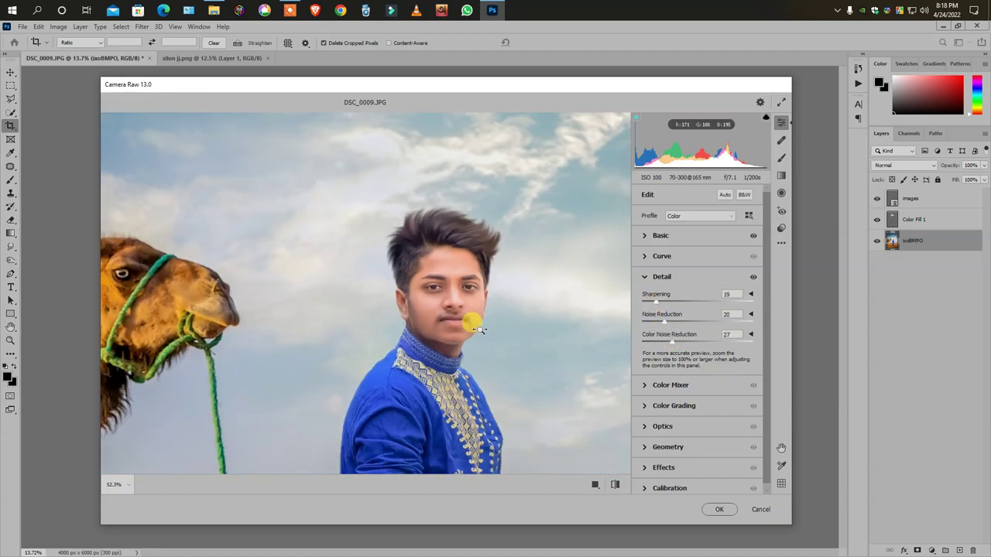
{"action": "scroll", "coordinate": [491, 343], "scroll_direction": "down", "scroll_amount": 1}
{"action": "scroll", "coordinate": [518, 377], "scroll_direction": "down", "scroll_amount": 1}
{"action": "scroll", "coordinate": [517, 377], "scroll_direction": "down", "scroll_amount": 1}
{"action": "left_click", "coordinate": [719, 509]}
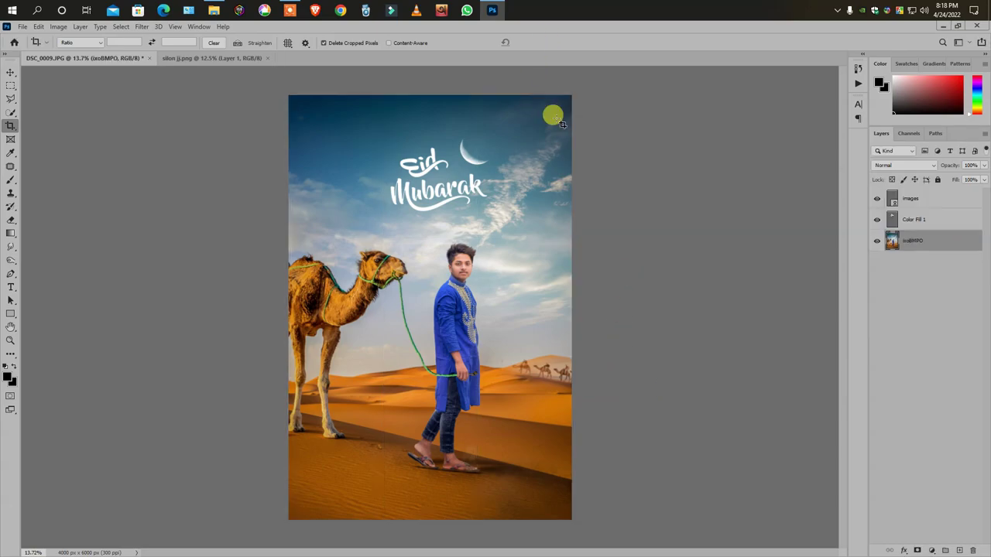
Drag the logo artwork from Logo.psd onto the Eid poster with the Move tool
{"action": "left_click", "coordinate": [11, 73]}
{"action": "left_click", "coordinate": [214, 270]}
{"action": "scroll", "coordinate": [497, 398], "scroll_direction": "up", "scroll_amount": 2}
{"action": "scroll", "coordinate": [487, 394], "scroll_direction": "down", "scroll_amount": 1}
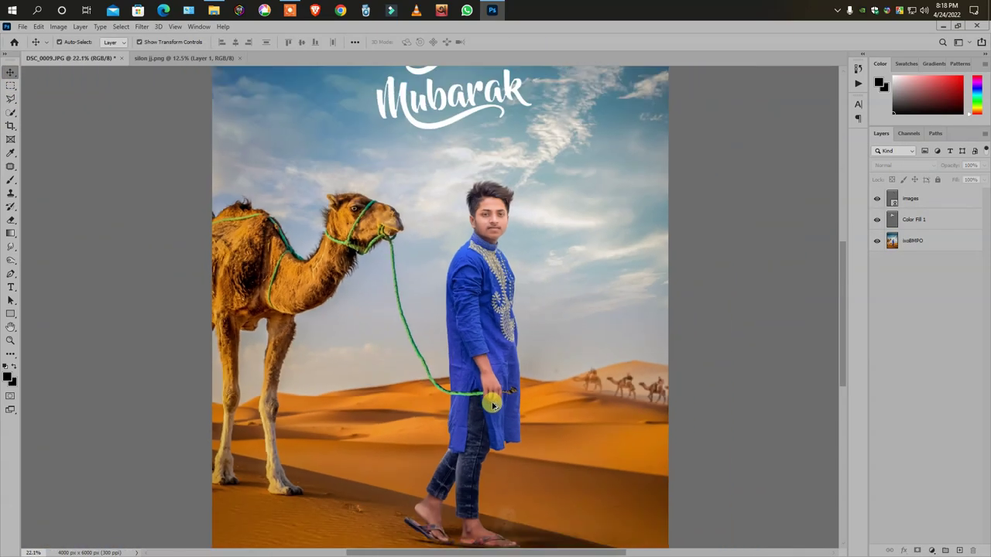
{"action": "scroll", "coordinate": [472, 391], "scroll_direction": "down", "scroll_amount": 1}
{"action": "scroll", "coordinate": [472, 391], "scroll_direction": "down", "scroll_amount": 1}
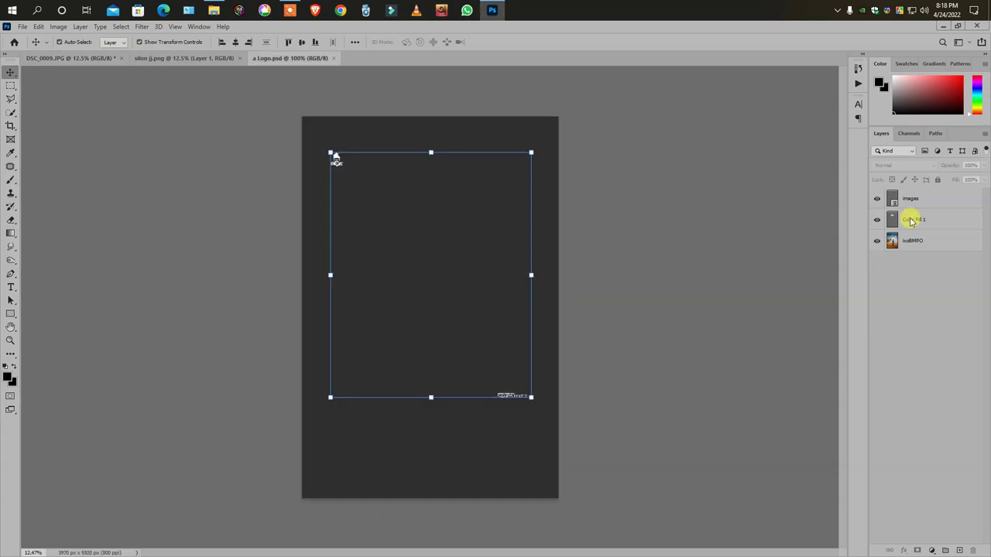
{"action": "left_click_drag", "start_coordinate": [331, 153], "coordinate": [187, 99]}
{"action": "mouse_move", "coordinate": [169, 58]}
{"action": "left_mouse_down"}
{"action": "mouse_move", "coordinate": [103, 58]}
{"action": "mouse_move", "coordinate": [442, 336]}
{"action": "mouse_move", "coordinate": [450, 294]}
{"action": "left_mouse_up"}
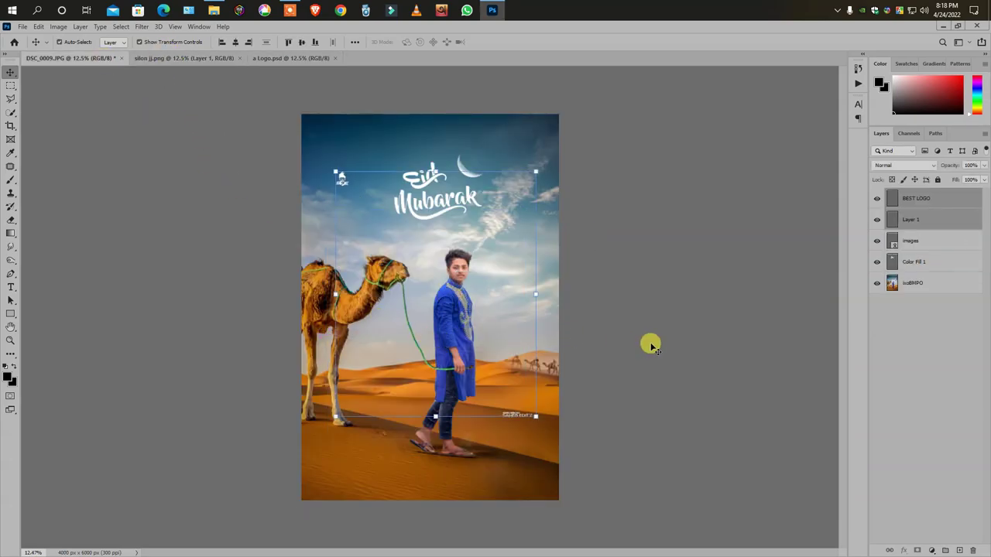
Nudge the small BEST LOGO emblem slightly upward near the top left
{"action": "left_click", "coordinate": [921, 219]}
{"action": "left_click", "coordinate": [910, 200]}
{"action": "mouse_move", "coordinate": [707, 273]}
{"action": "left_mouse_down"}
{"action": "mouse_move", "coordinate": [708, 249]}
{"action": "mouse_move", "coordinate": [700, 257]}
{"action": "left_mouse_up"}
{"action": "left_click", "coordinate": [694, 264], "text": "ctrl"}
Save the poster as JPEG DSC_0009 in the 4. April 2022 folder
{"action": "left_click", "coordinate": [23, 27]}
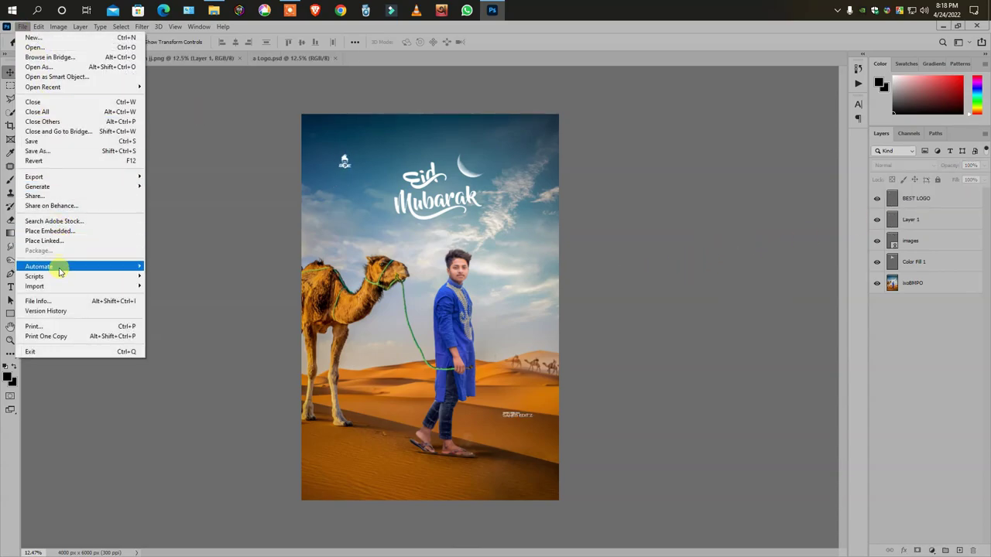
{"action": "left_click", "coordinate": [49, 150]}
{"action": "left_click", "coordinate": [534, 312]}
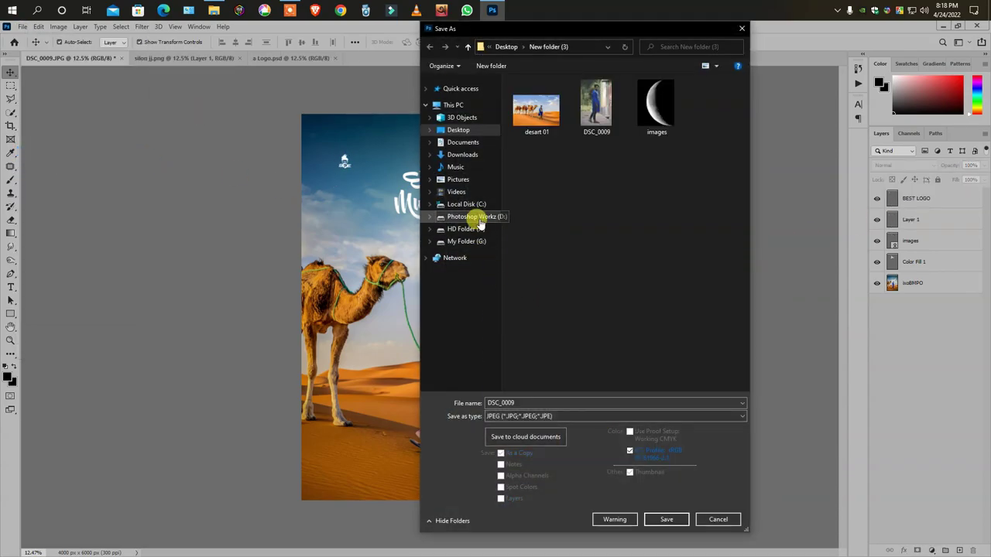
{"action": "double_click", "coordinate": [712, 108]}
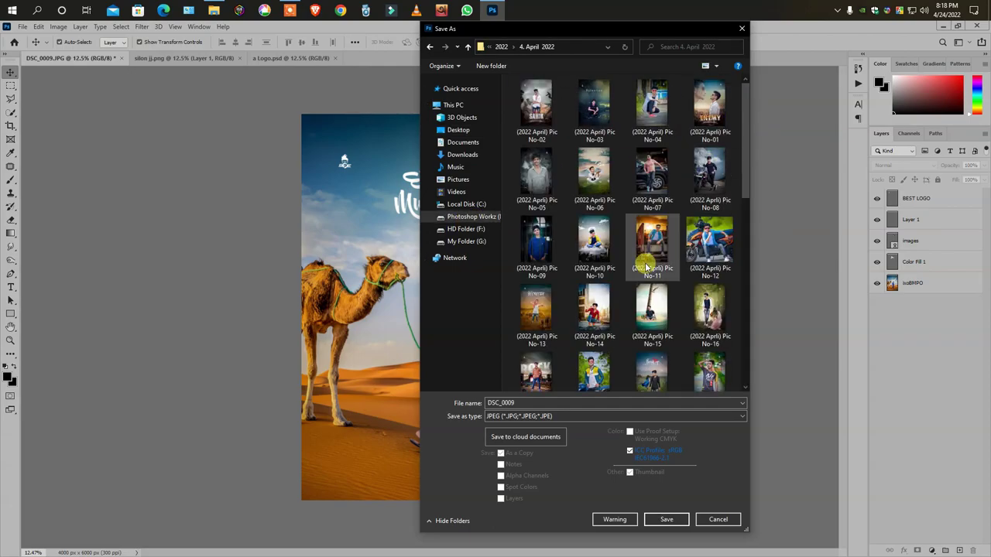
{"action": "scroll", "coordinate": [620, 232], "scroll_direction": "down", "scroll_amount": 3}
{"action": "left_click", "coordinate": [536, 356]}
{"action": "key", "text": "Return"}
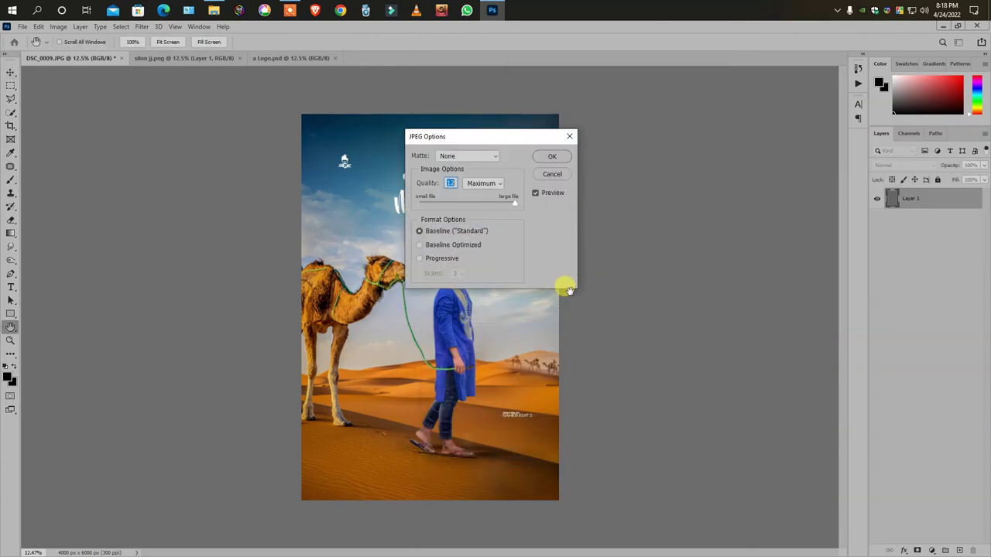